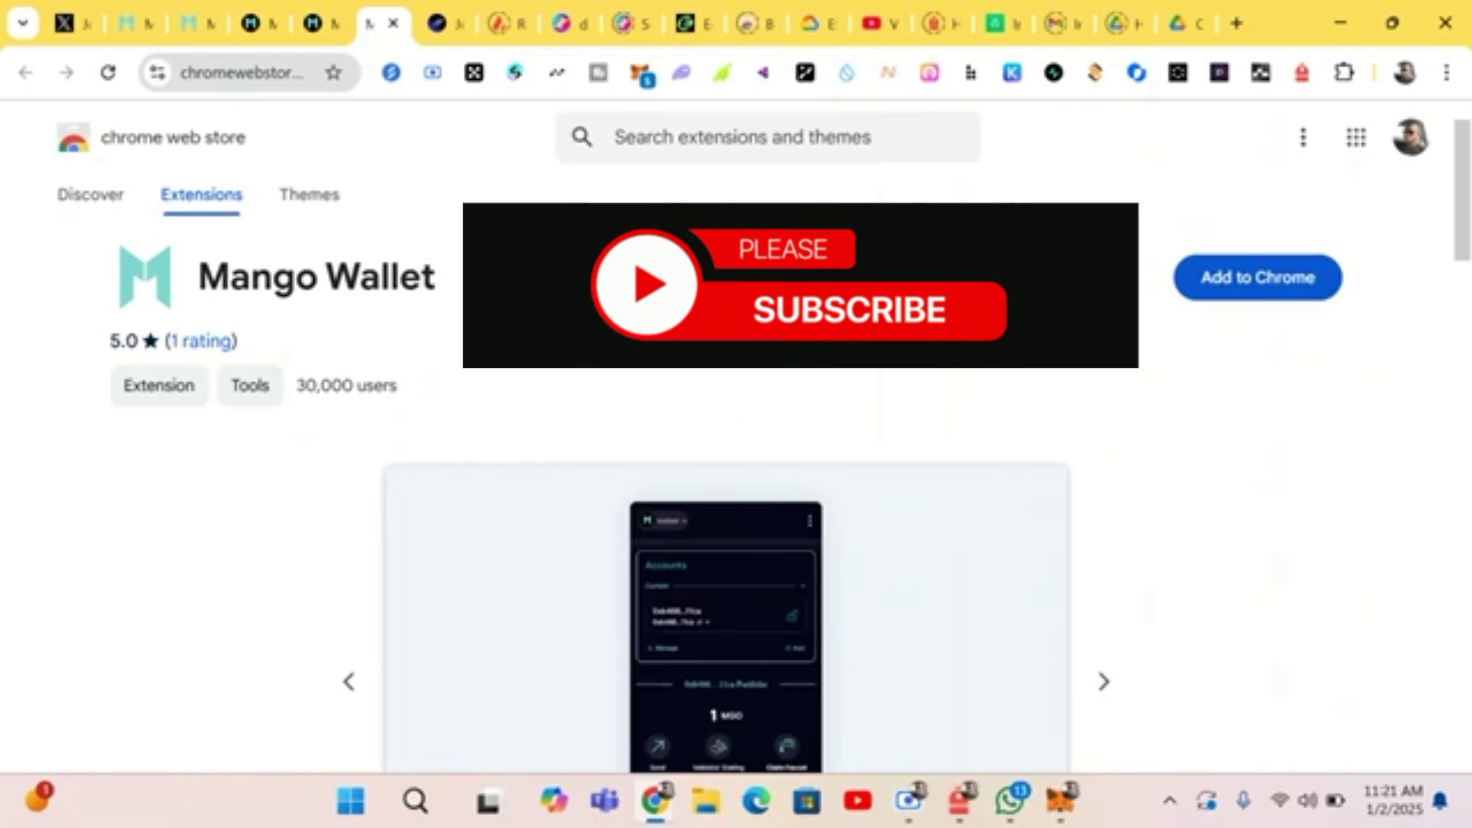
Step: Add the Mango Wallet extension to Chrome from its Web Store page
{"action": "left_click", "coordinate": [1211, 283]}
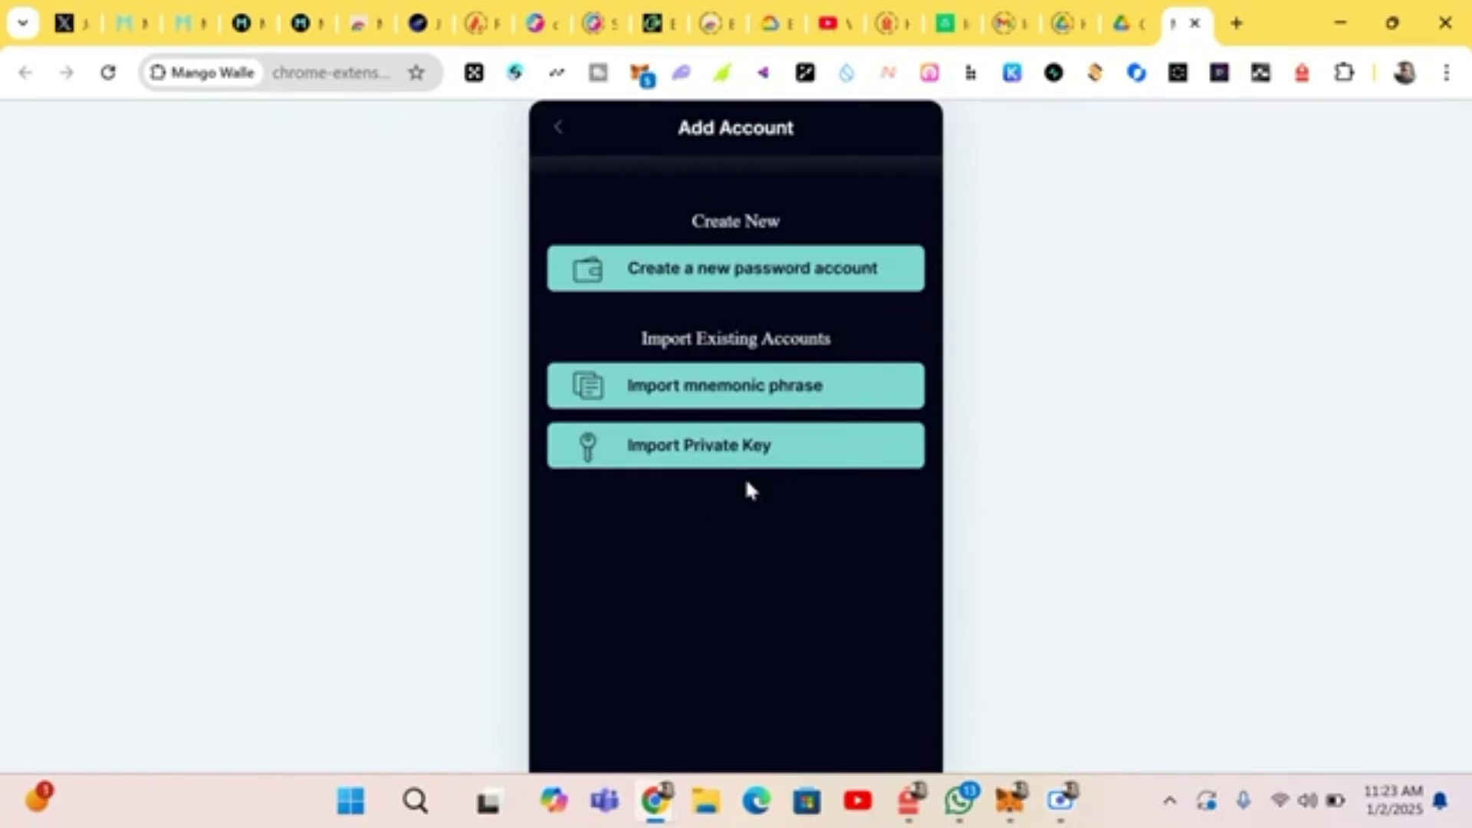
Step: Choose 'Create a new password account' on Mango Wallet's Add Account screen
{"action": "left_click", "coordinate": [803, 267]}
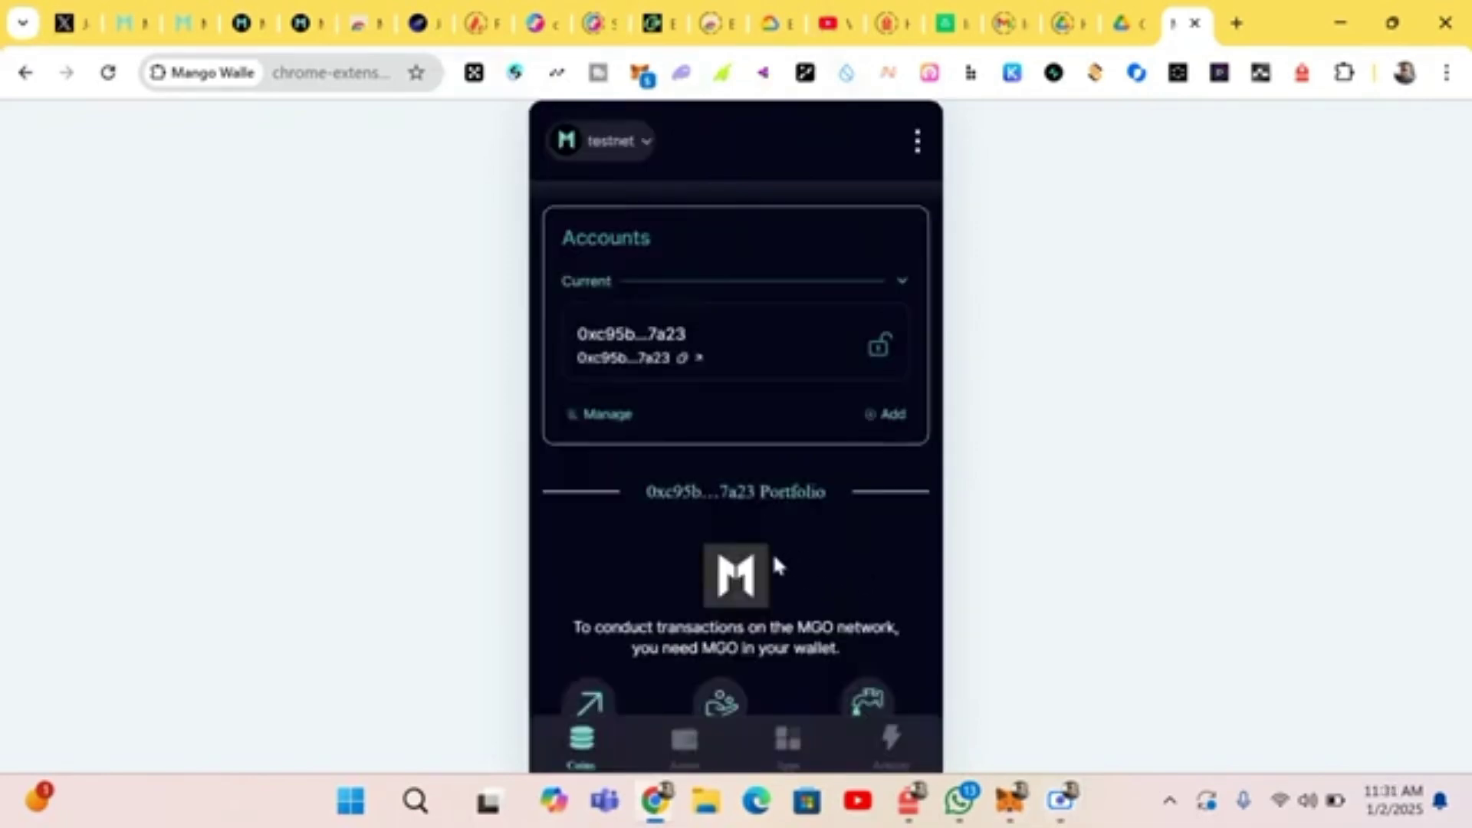
Step: Scroll through the new wallet's home screen to review the testnet account and empty portfolio
{"action": "scroll", "coordinate": [773, 563], "scroll_direction": "down", "scroll_amount": 1}
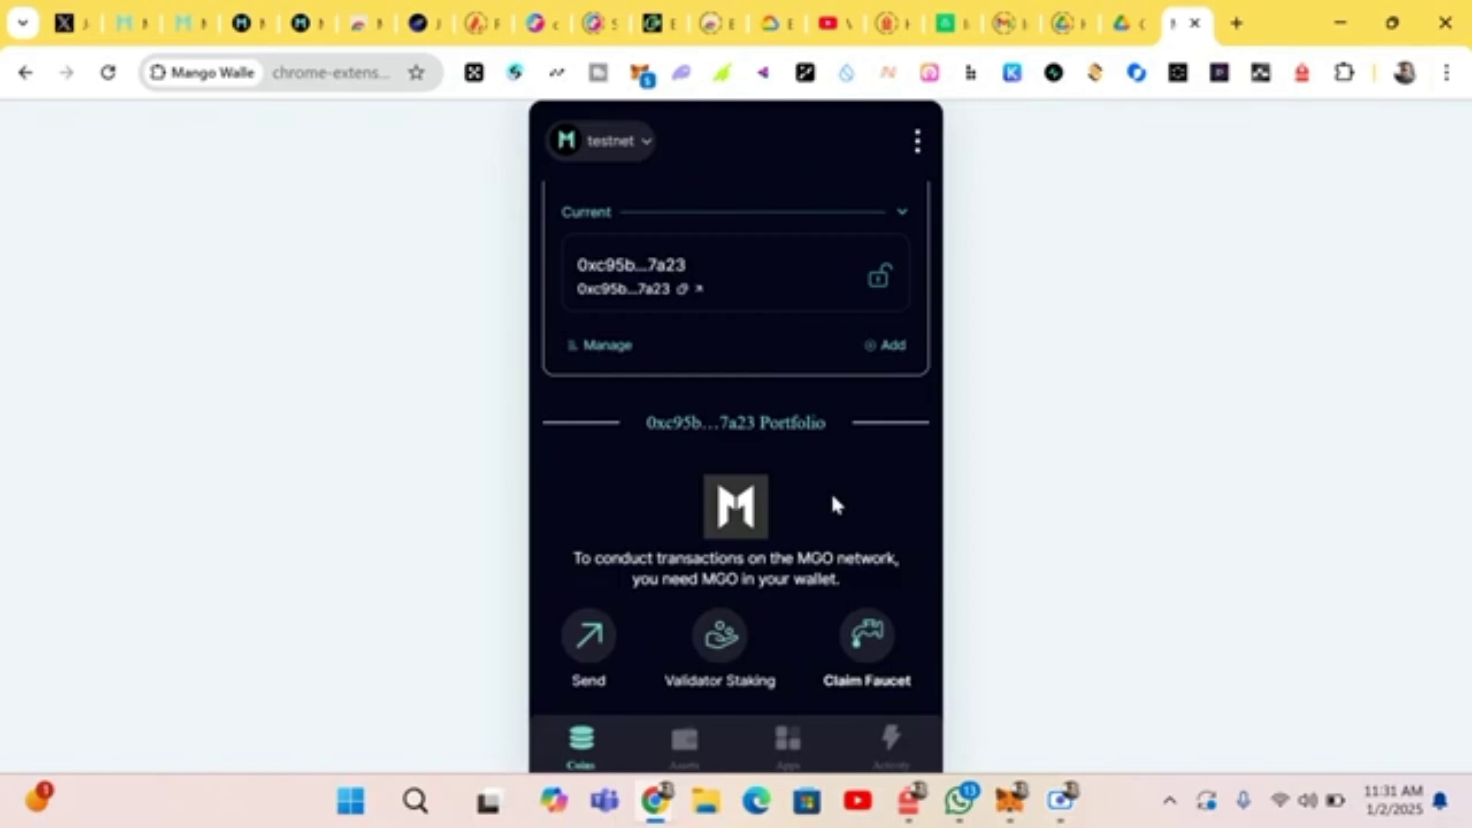
{"action": "scroll", "coordinate": [833, 503], "scroll_direction": "up", "scroll_amount": 1}
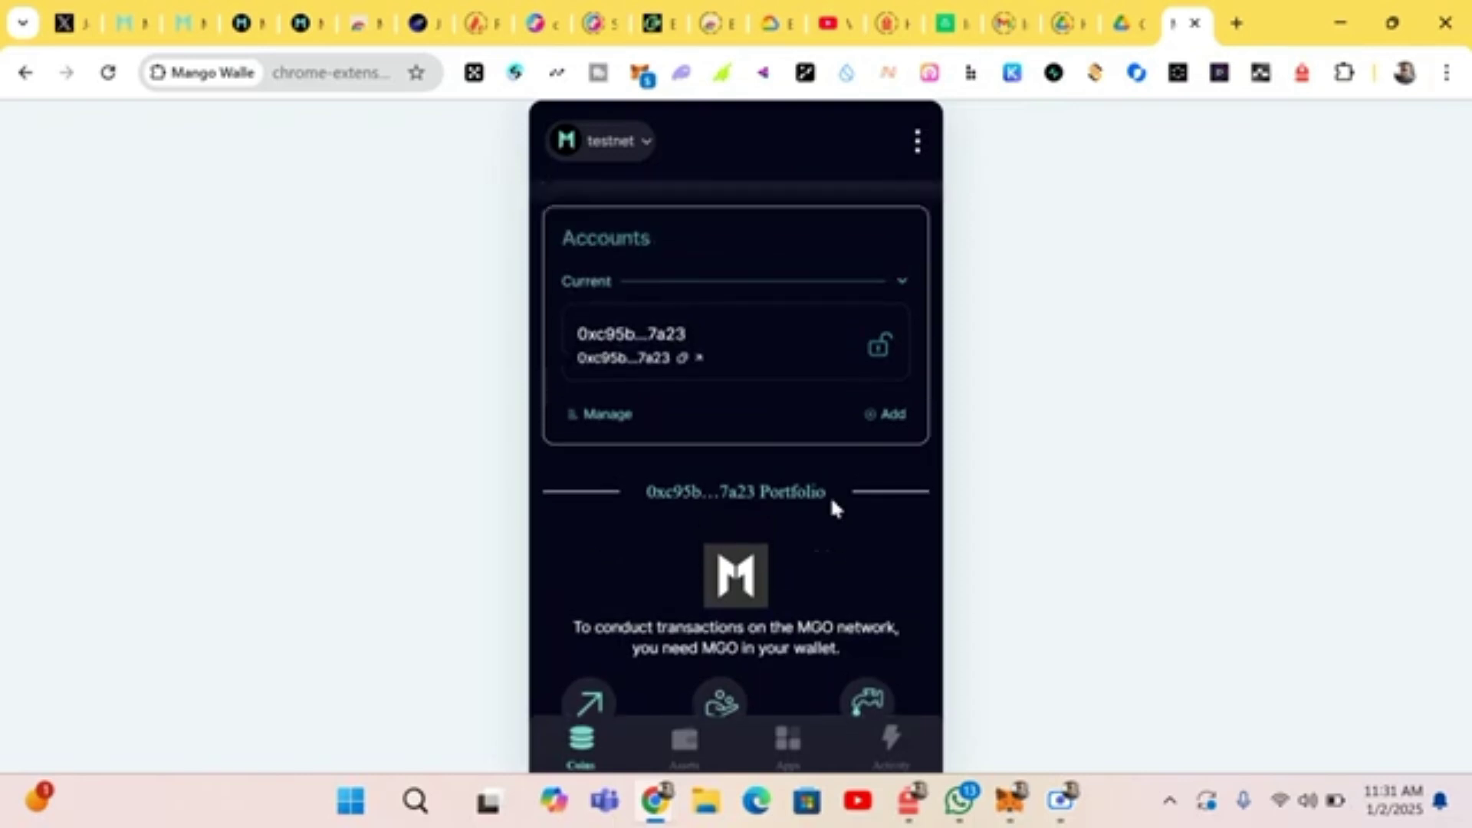
{"action": "scroll", "coordinate": [832, 503], "scroll_direction": "down", "scroll_amount": 1}
{"action": "scroll", "coordinate": [832, 499], "scroll_direction": "down", "scroll_amount": 1}
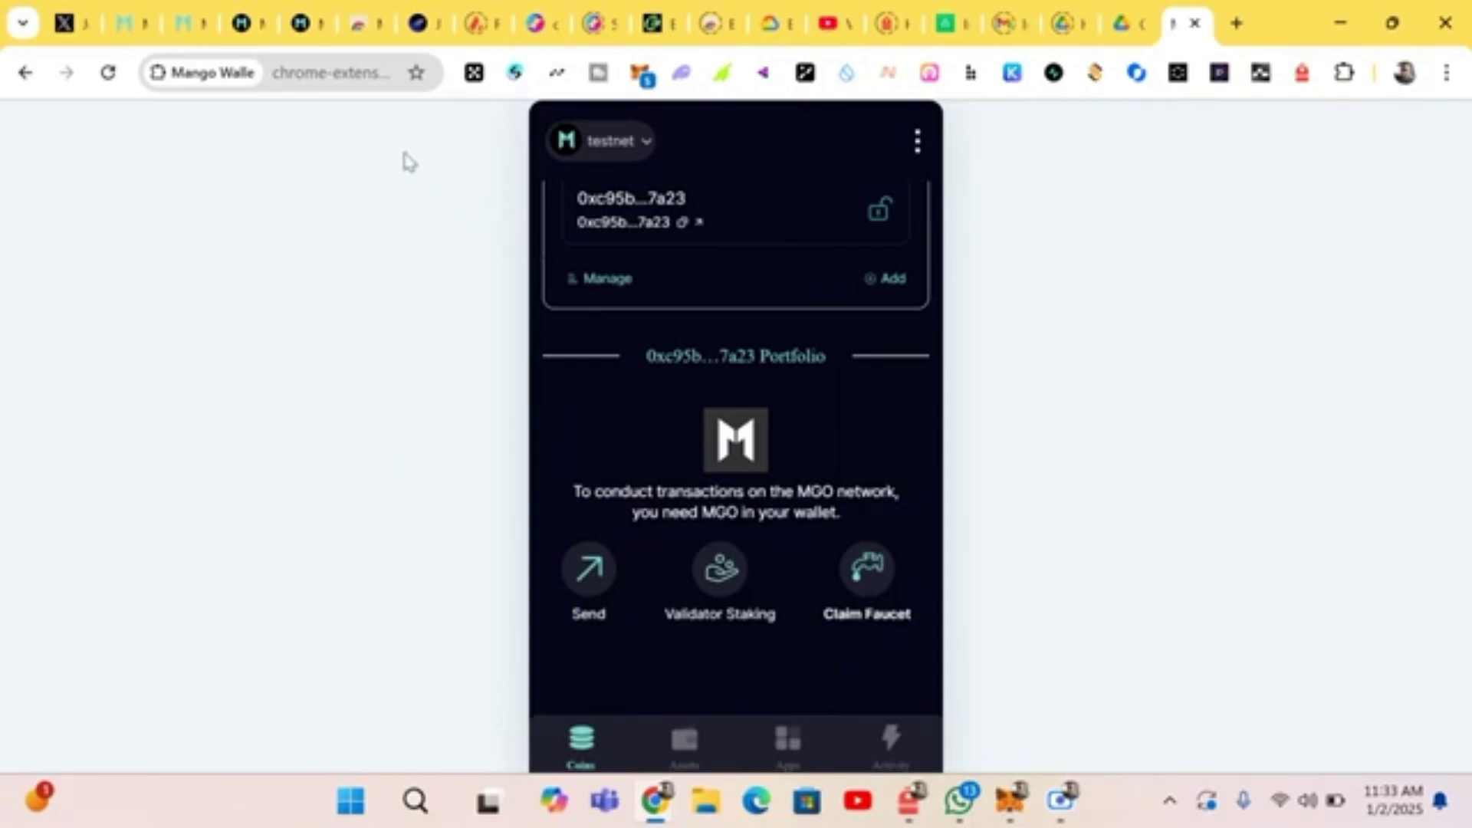
Step: On the Mango Testnet Task site, start connecting a wallet via Connect Wallet
{"action": "left_click", "coordinate": [304, 24]}
{"action": "scroll", "coordinate": [697, 263], "scroll_direction": "down", "scroll_amount": 1}
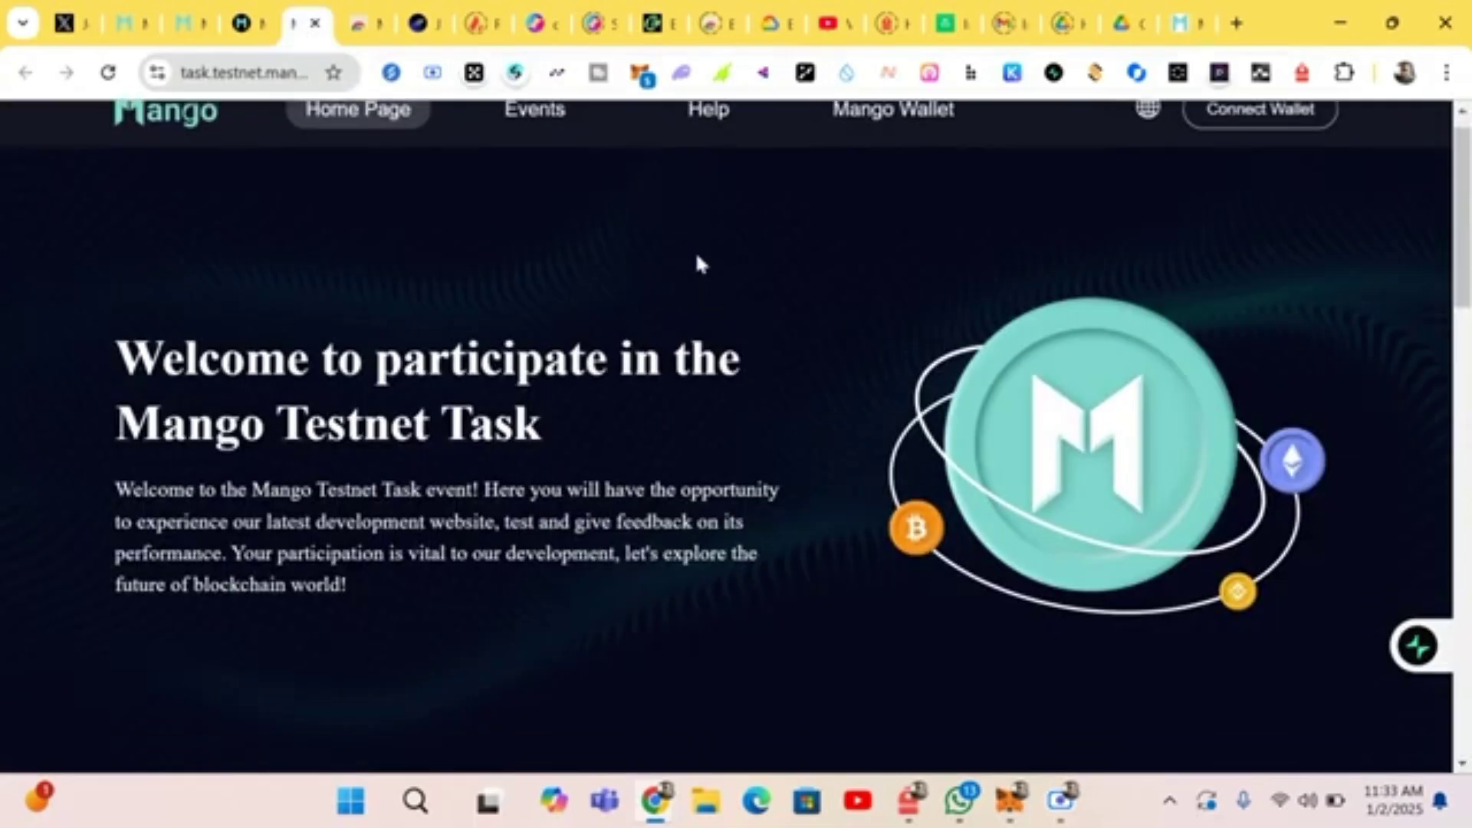
{"action": "scroll", "coordinate": [843, 276], "scroll_direction": "up", "scroll_amount": 1}
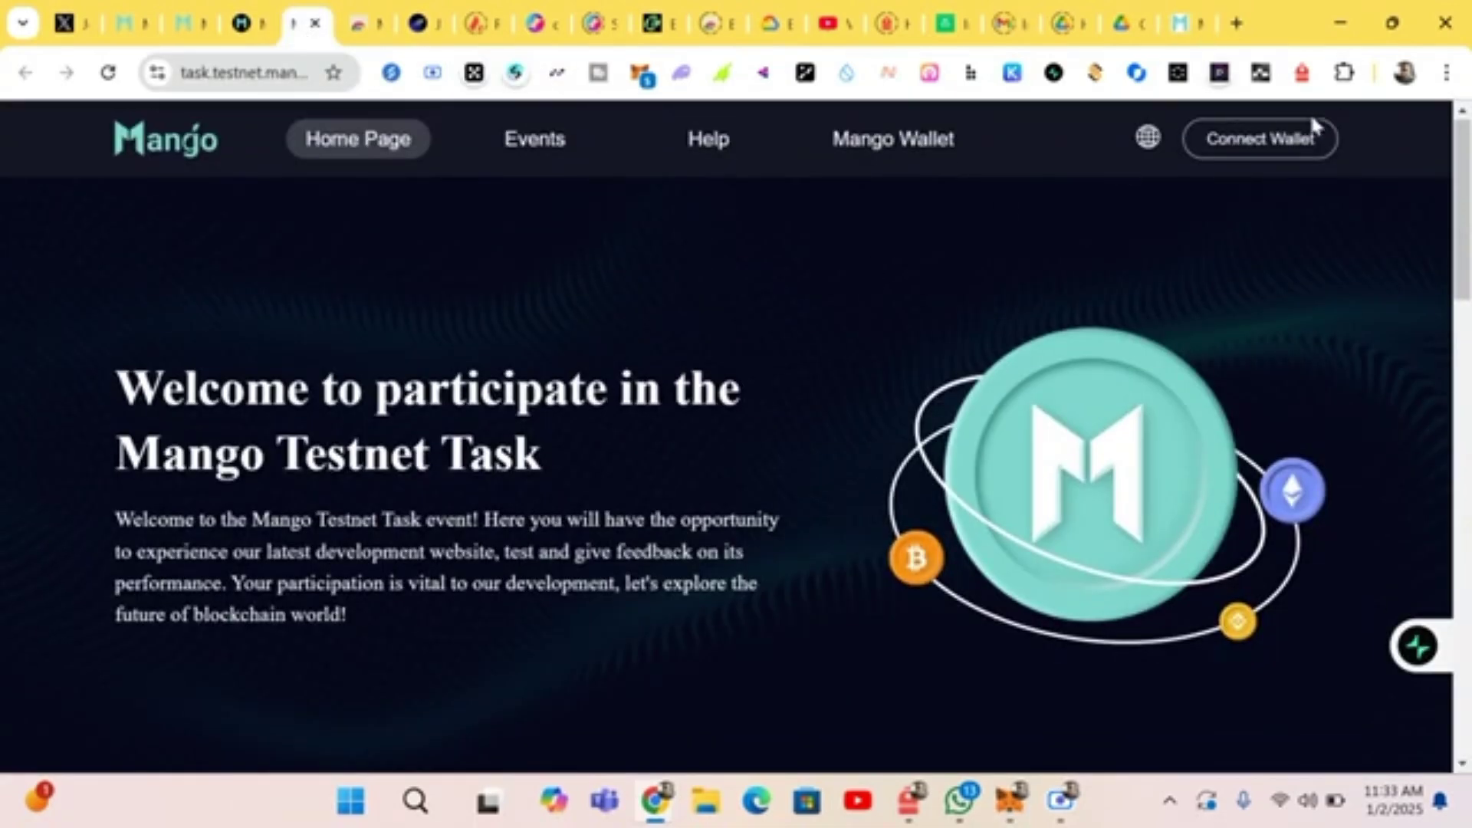
{"action": "left_click", "coordinate": [1297, 146]}
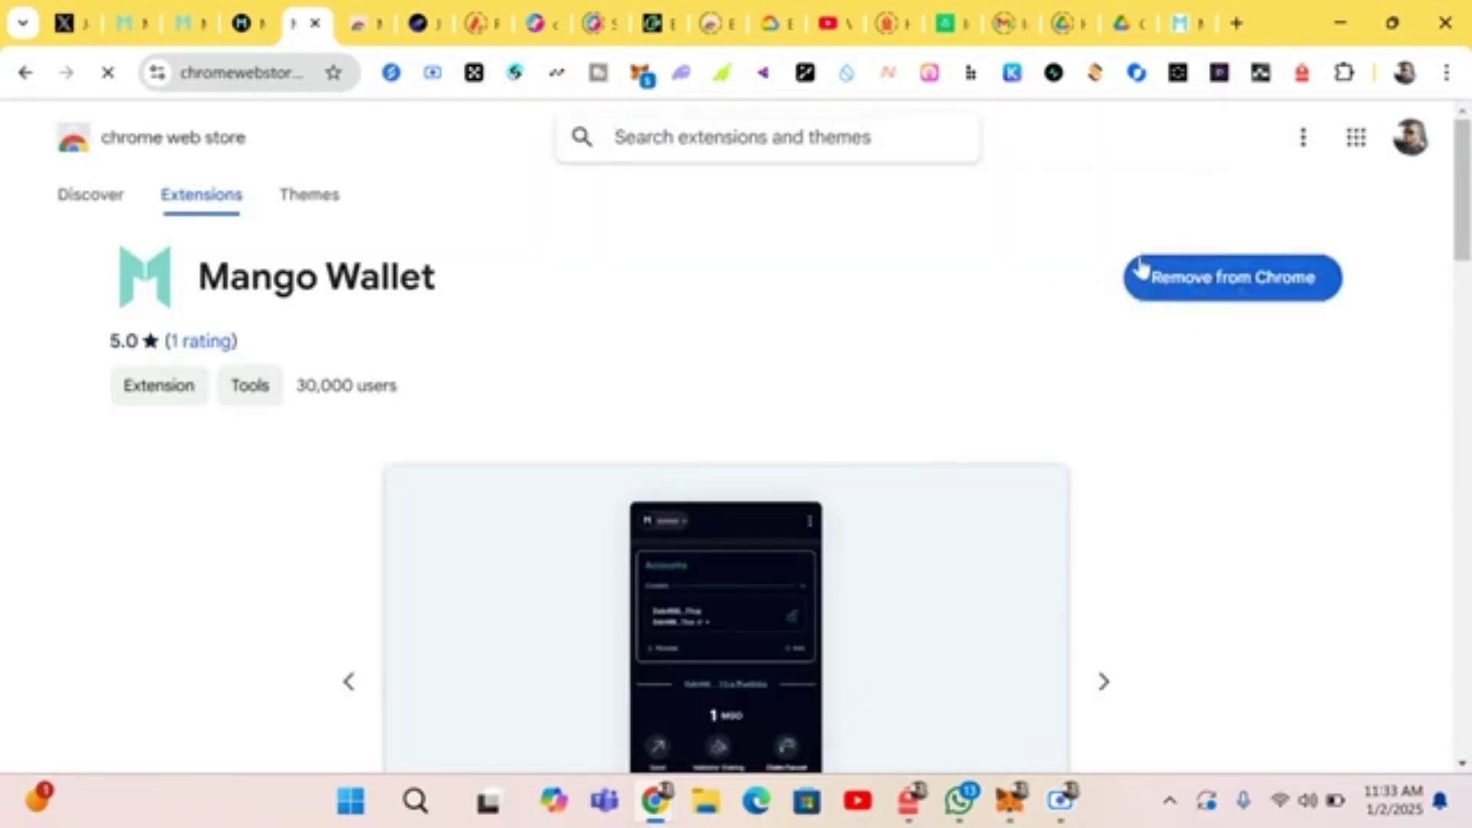
Step: Pin Mango Wallet to the Chrome toolbar from the Extensions menu
{"action": "left_click", "coordinate": [1343, 72]}
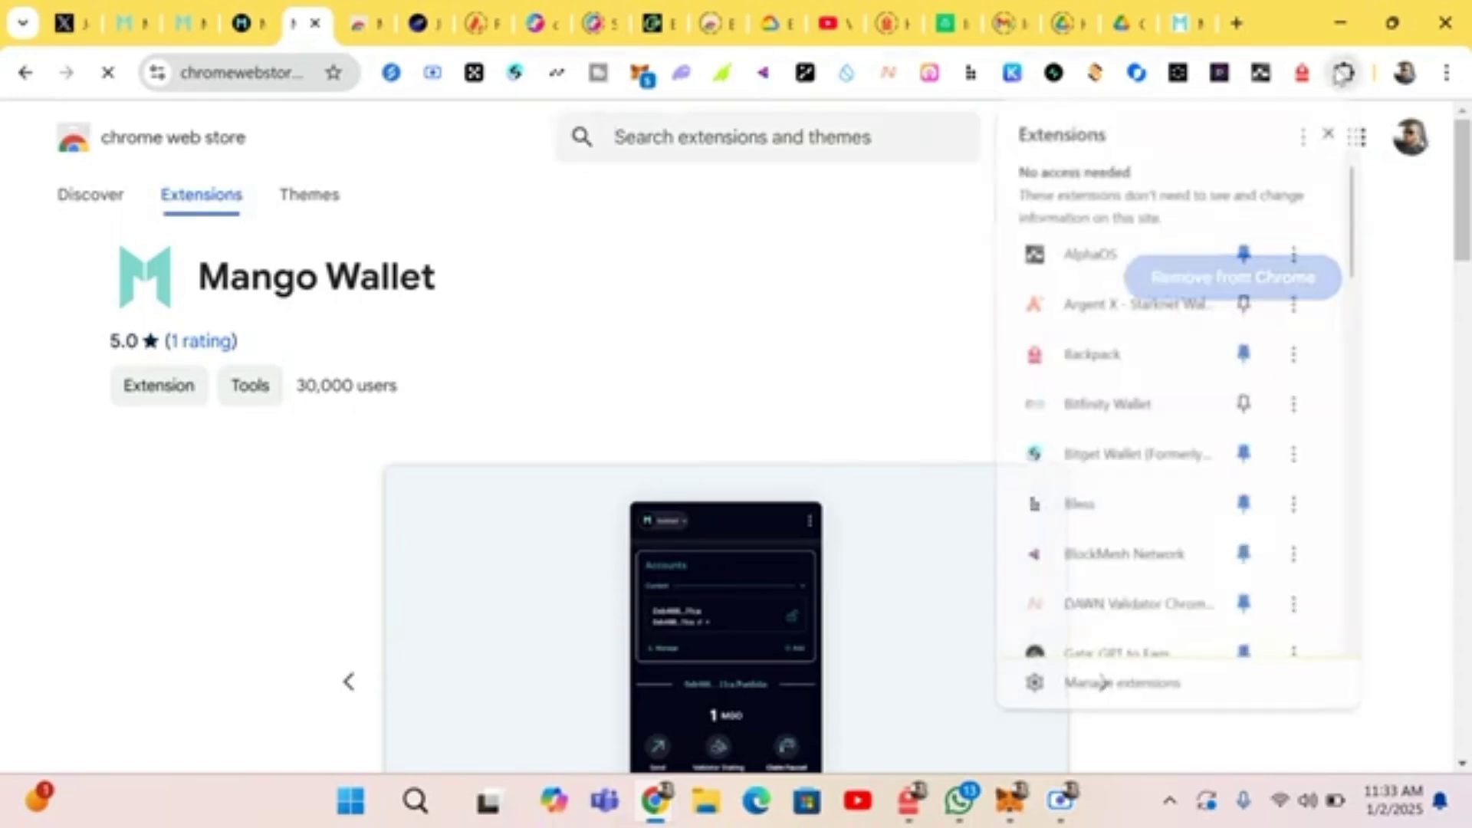
{"action": "scroll", "coordinate": [1212, 568], "scroll_direction": "down", "scroll_amount": 1}
{"action": "scroll", "coordinate": [1193, 509], "scroll_direction": "down", "scroll_amount": 5}
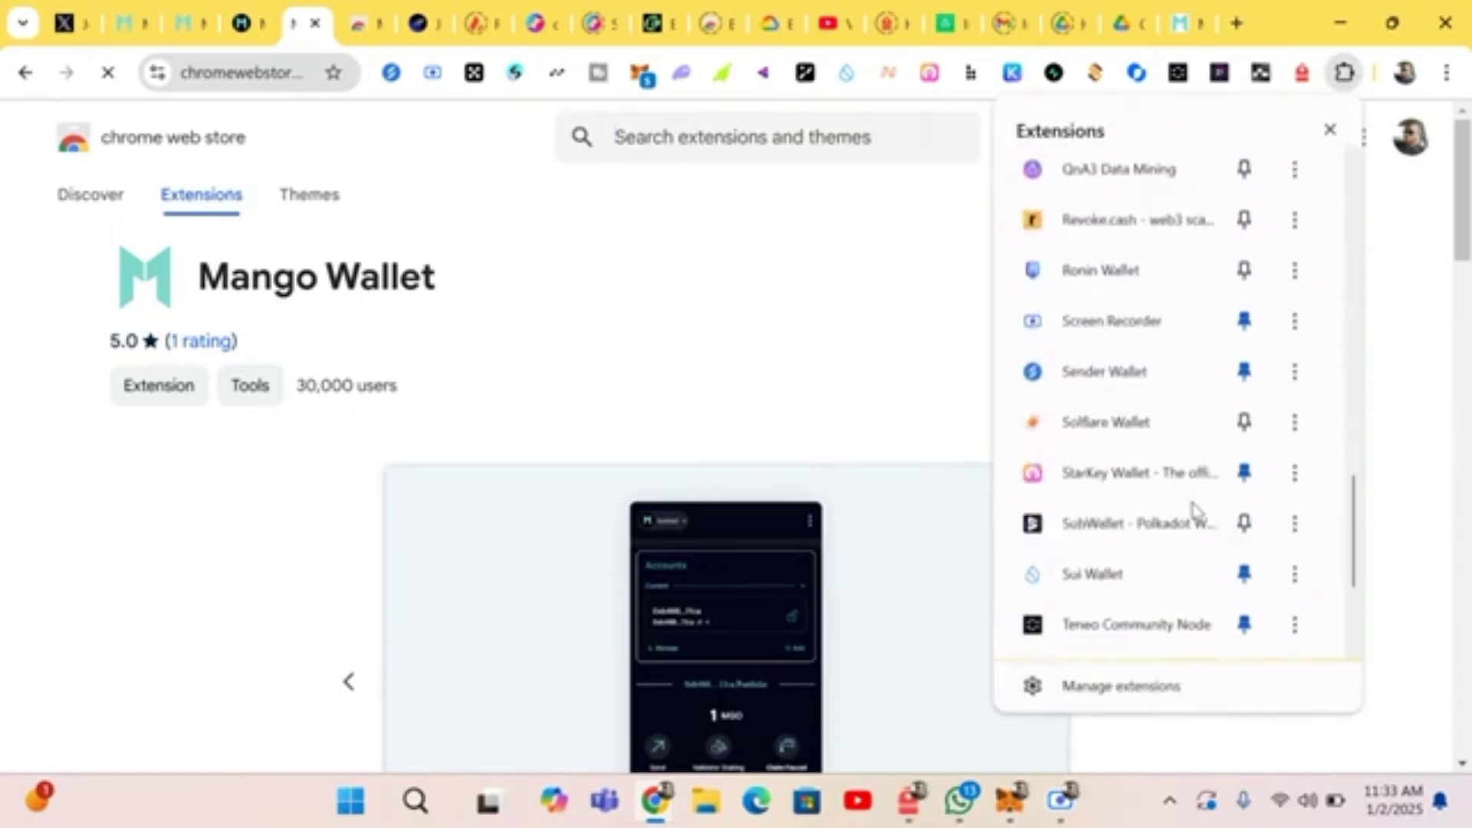
{"action": "scroll", "coordinate": [1193, 509], "scroll_direction": "down", "scroll_amount": 3}
{"action": "scroll", "coordinate": [1197, 511], "scroll_direction": "up", "scroll_amount": 8}
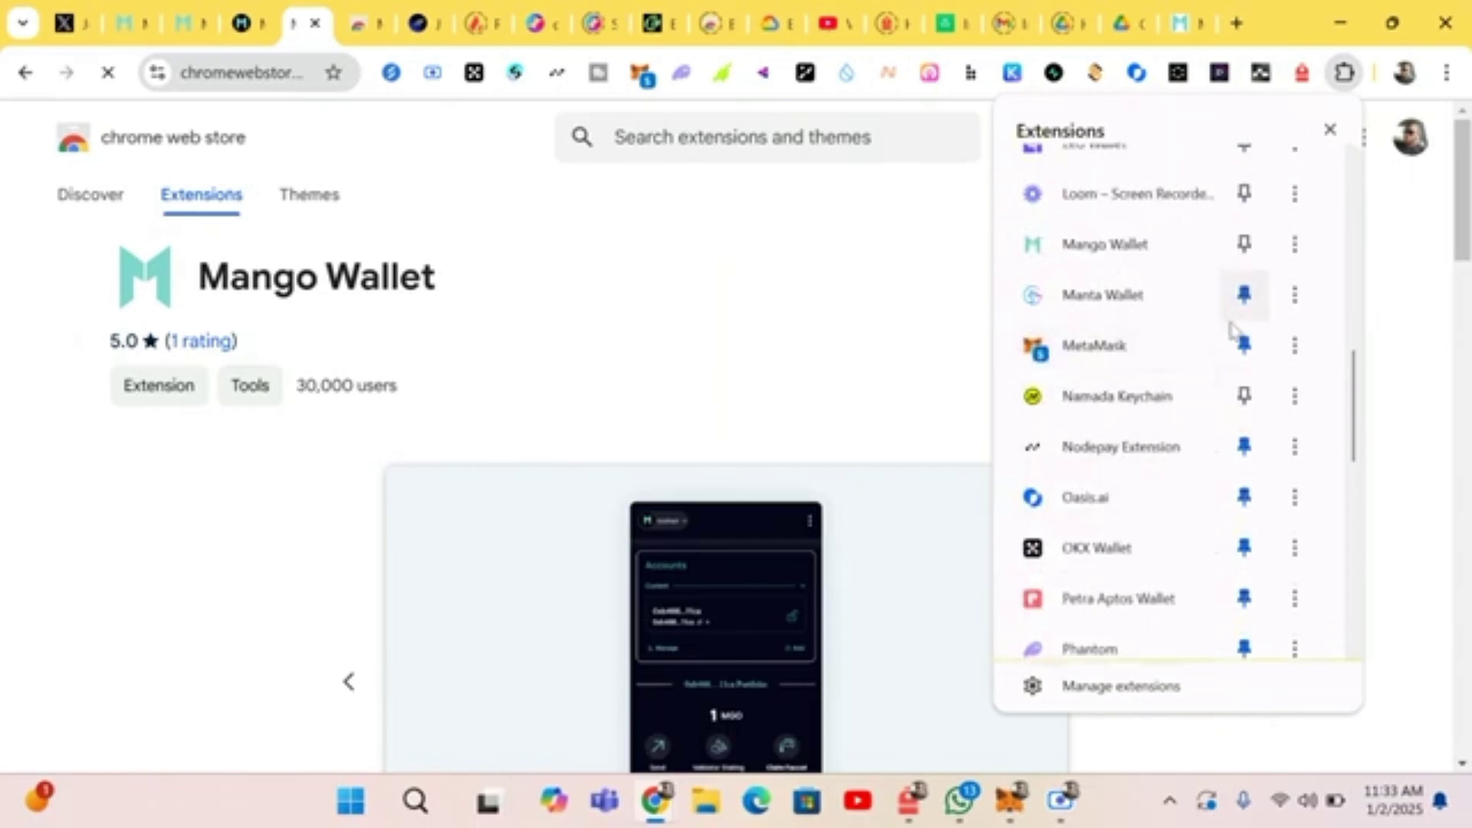
{"action": "left_click", "coordinate": [1244, 244]}
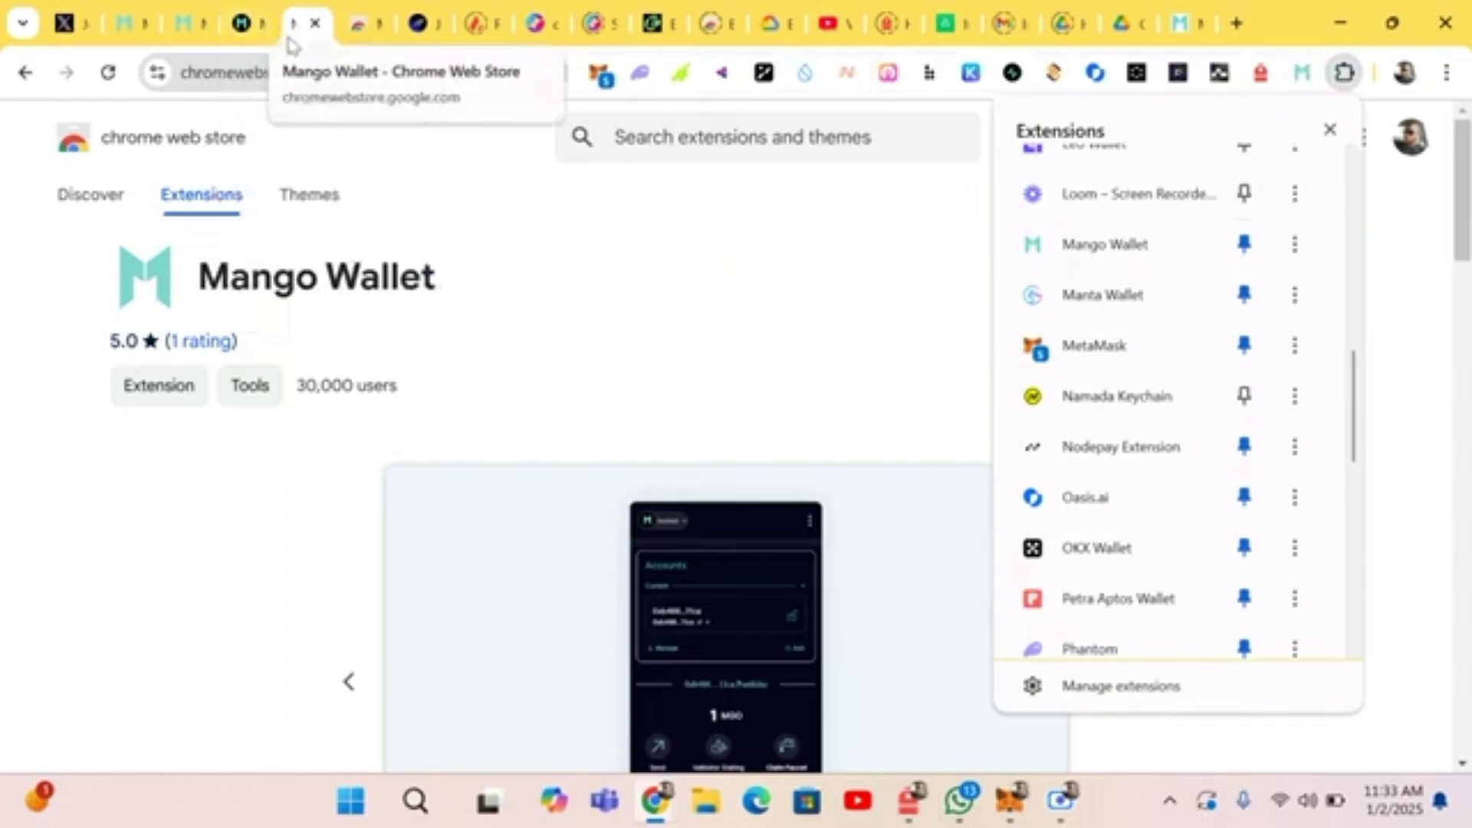
Step: Connect Mango Wallet to the task site, approving the connection and signing the registration message
{"action": "left_click", "coordinate": [244, 25]}
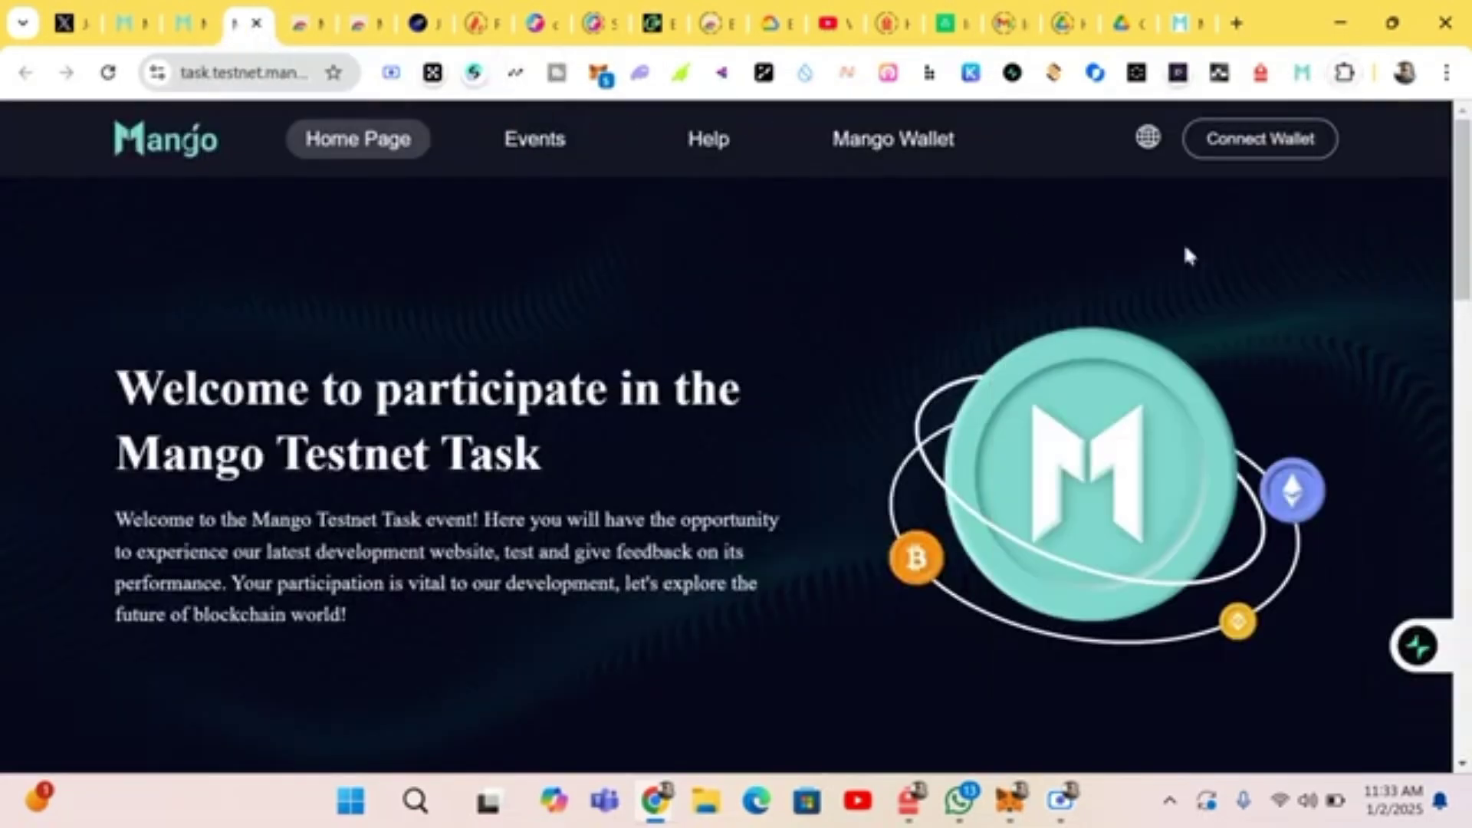
{"action": "left_click", "coordinate": [1288, 144]}
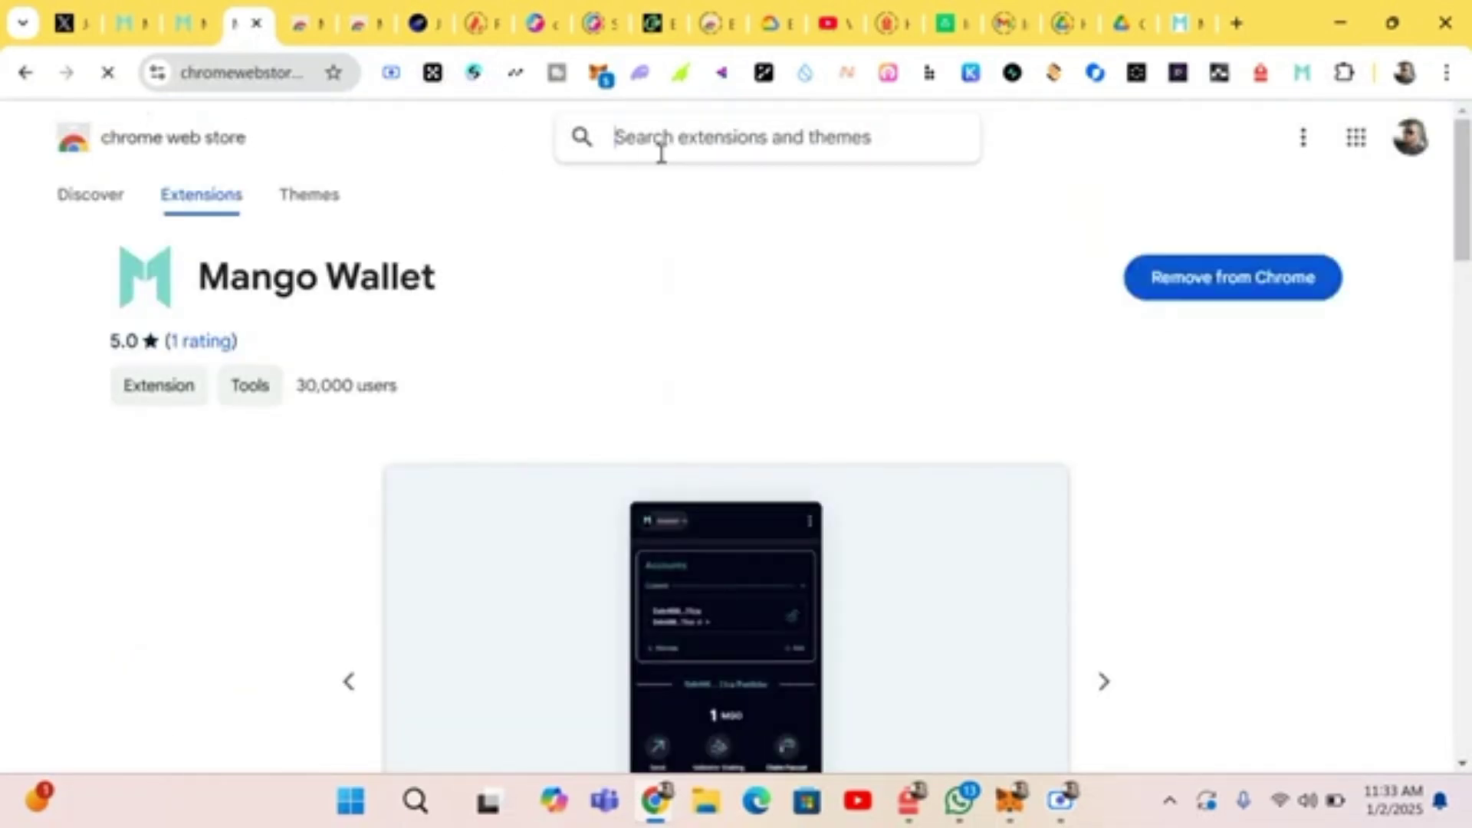
{"action": "key", "text": "ctrl+w"}
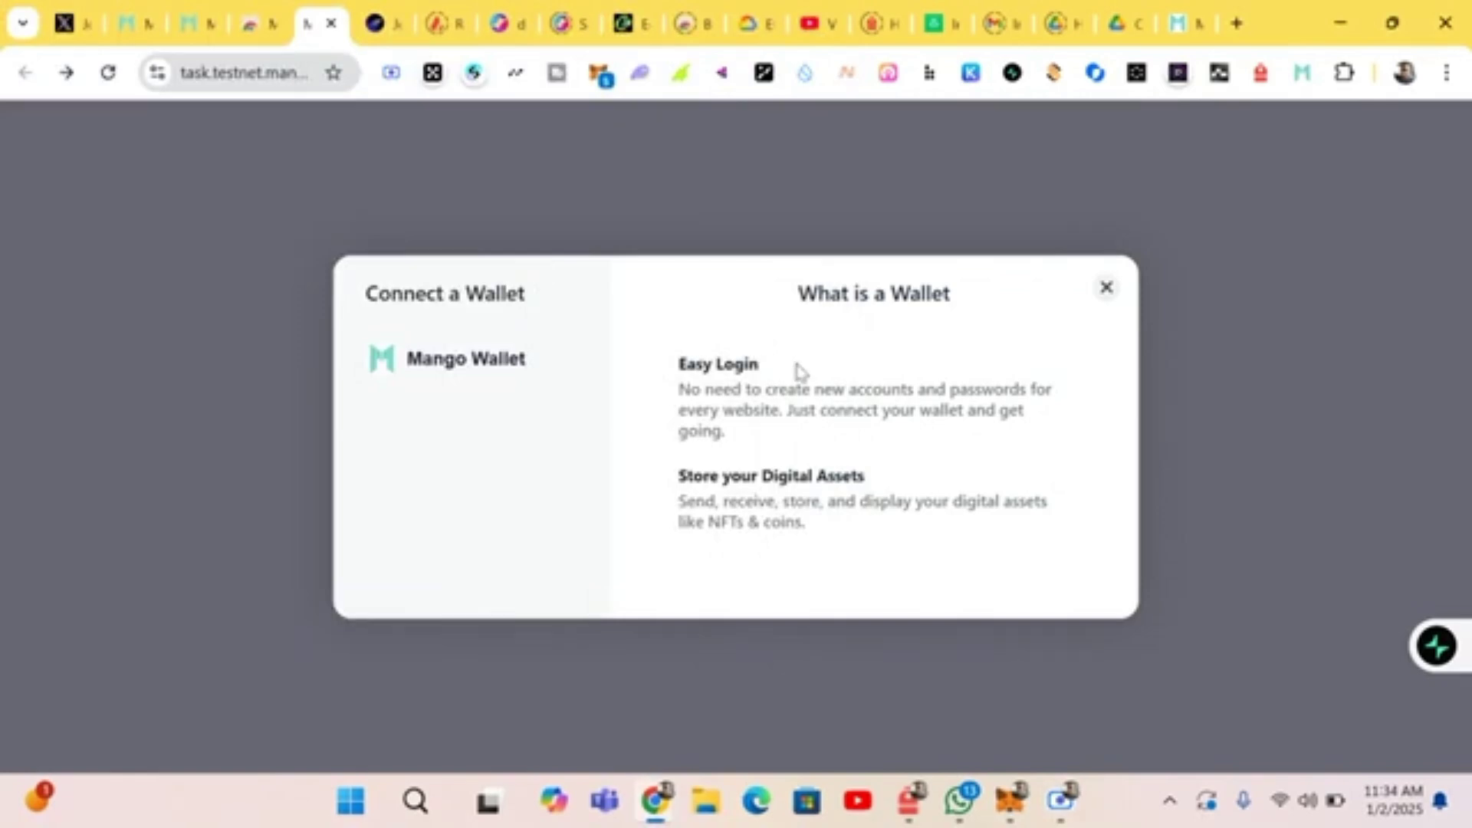
{"action": "left_click", "coordinate": [453, 374]}
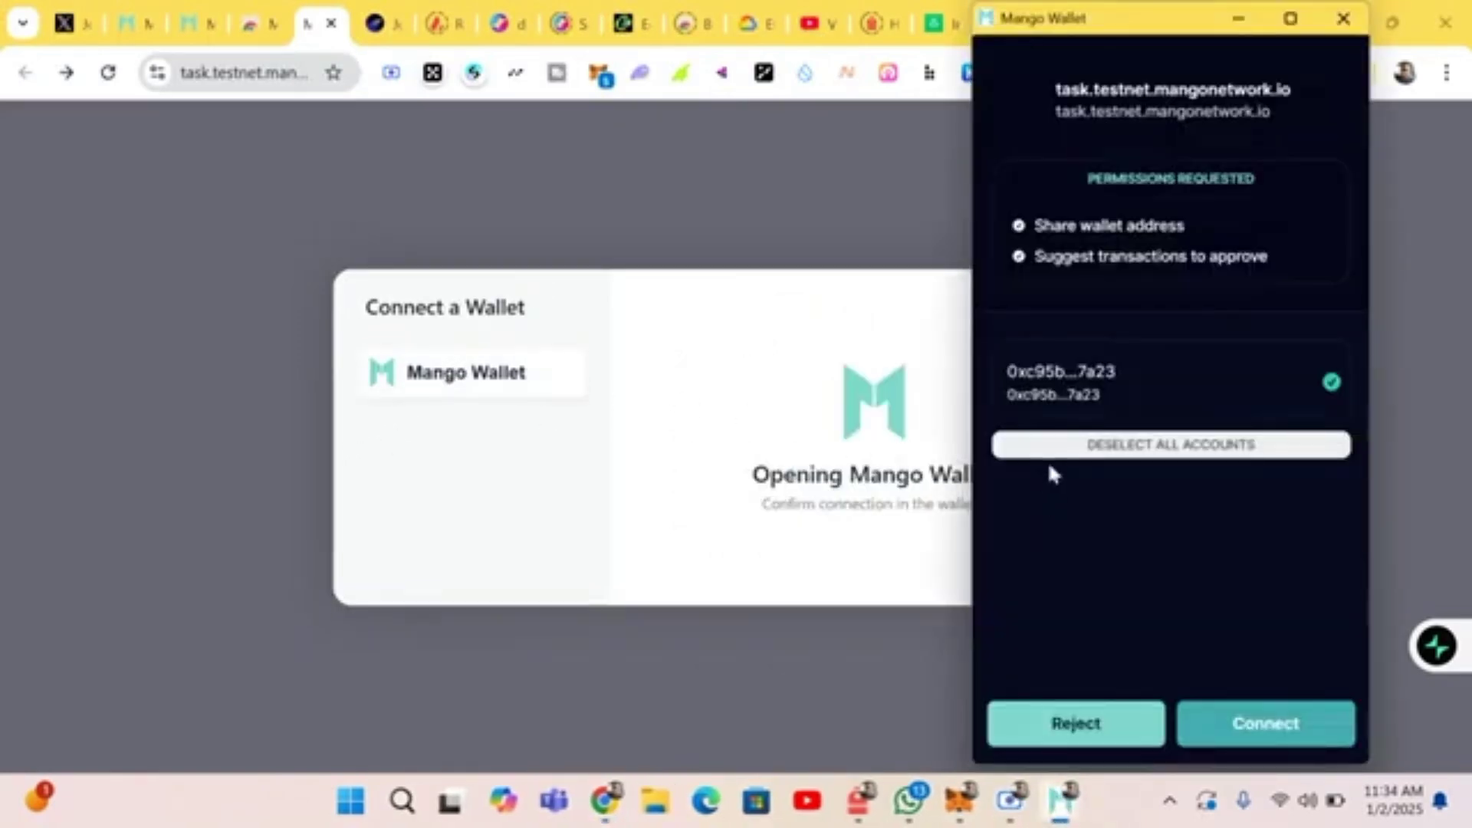
{"action": "left_click", "coordinate": [1215, 722]}
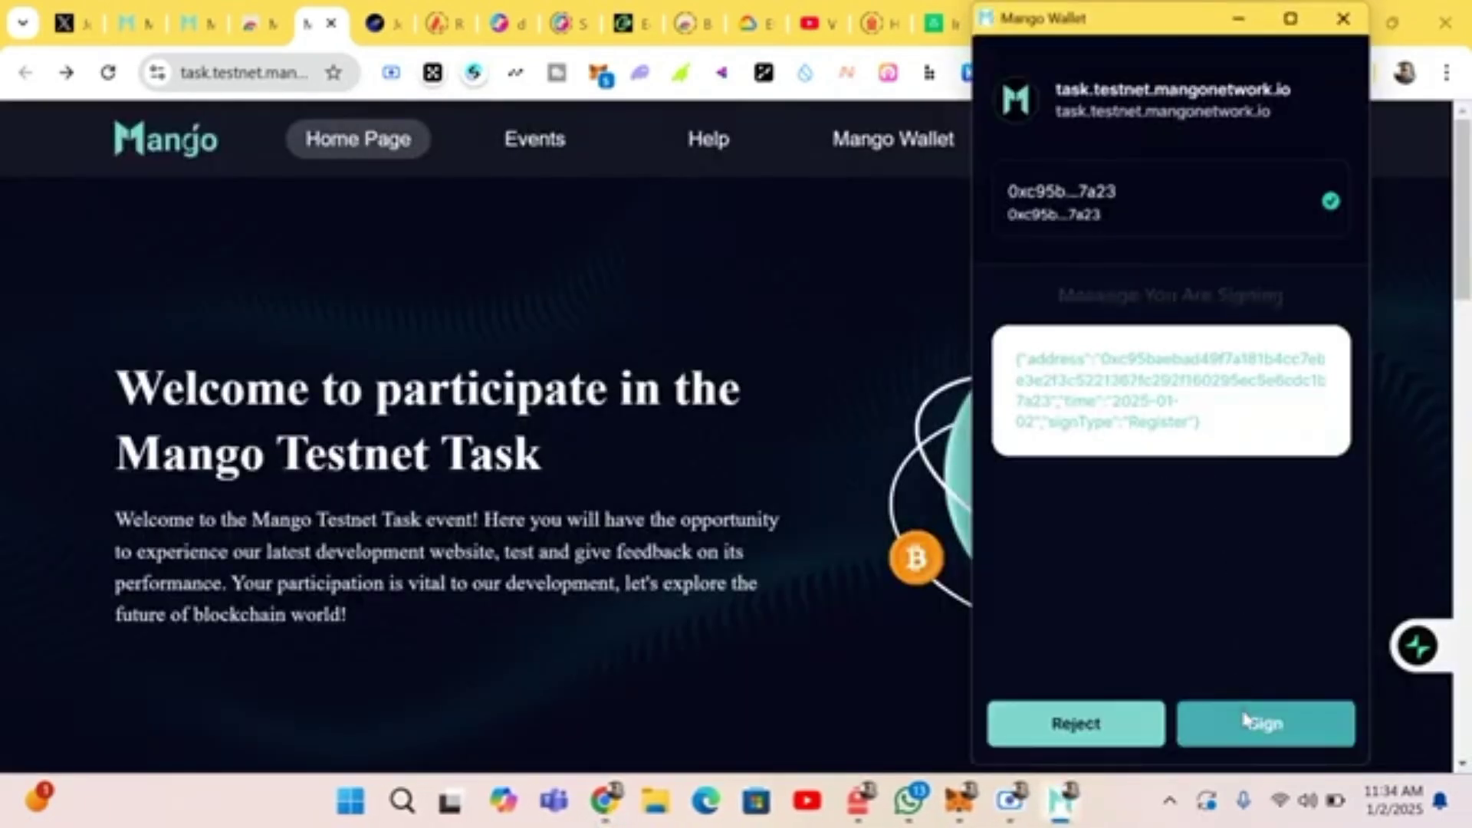
{"action": "left_click", "coordinate": [1242, 712]}
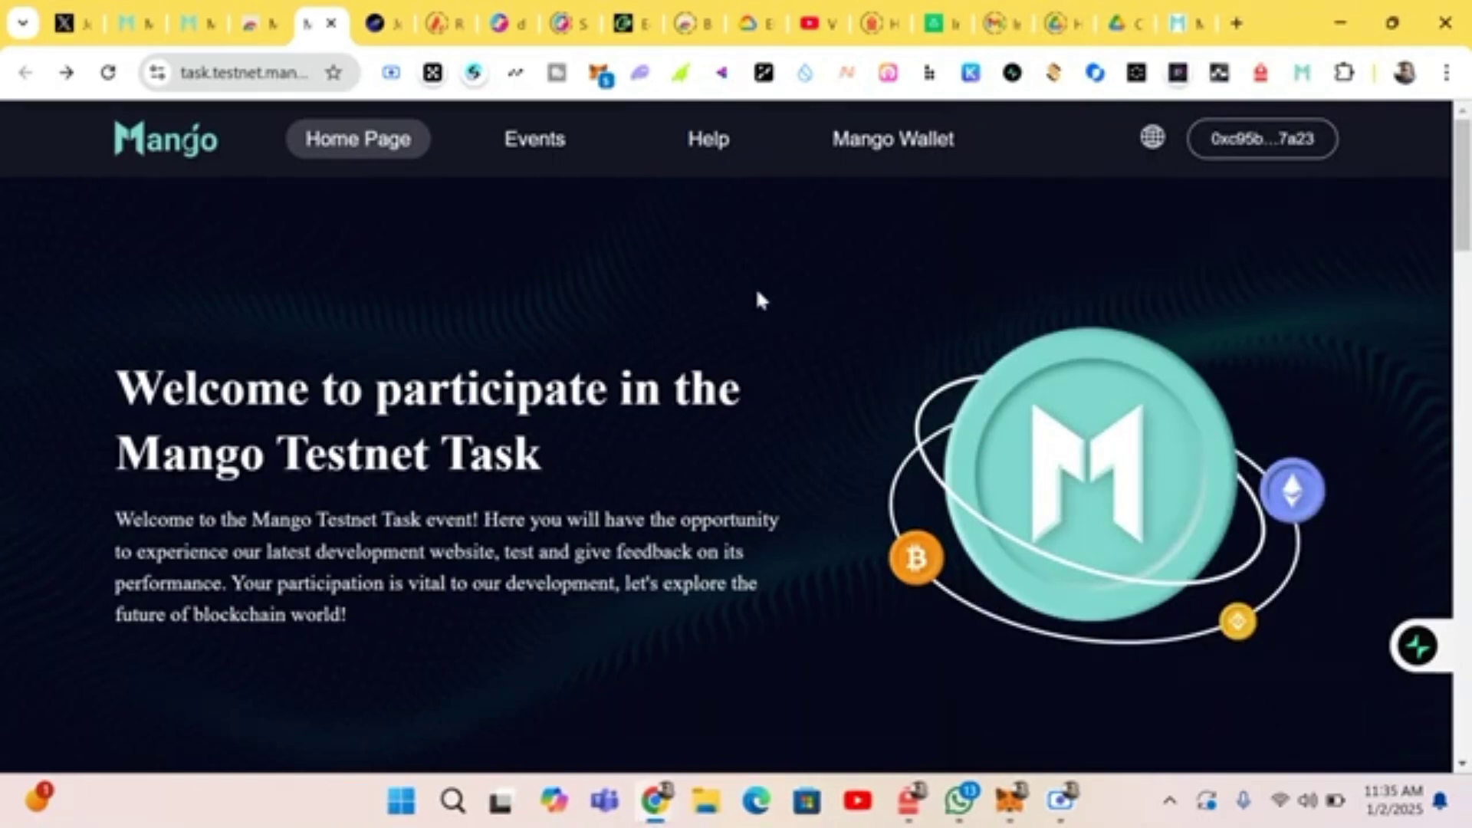
Step: Tick the User Agreement checkbox under 'Join Mango to earn points'
{"action": "scroll", "coordinate": [423, 355], "scroll_direction": "down", "scroll_amount": 4}
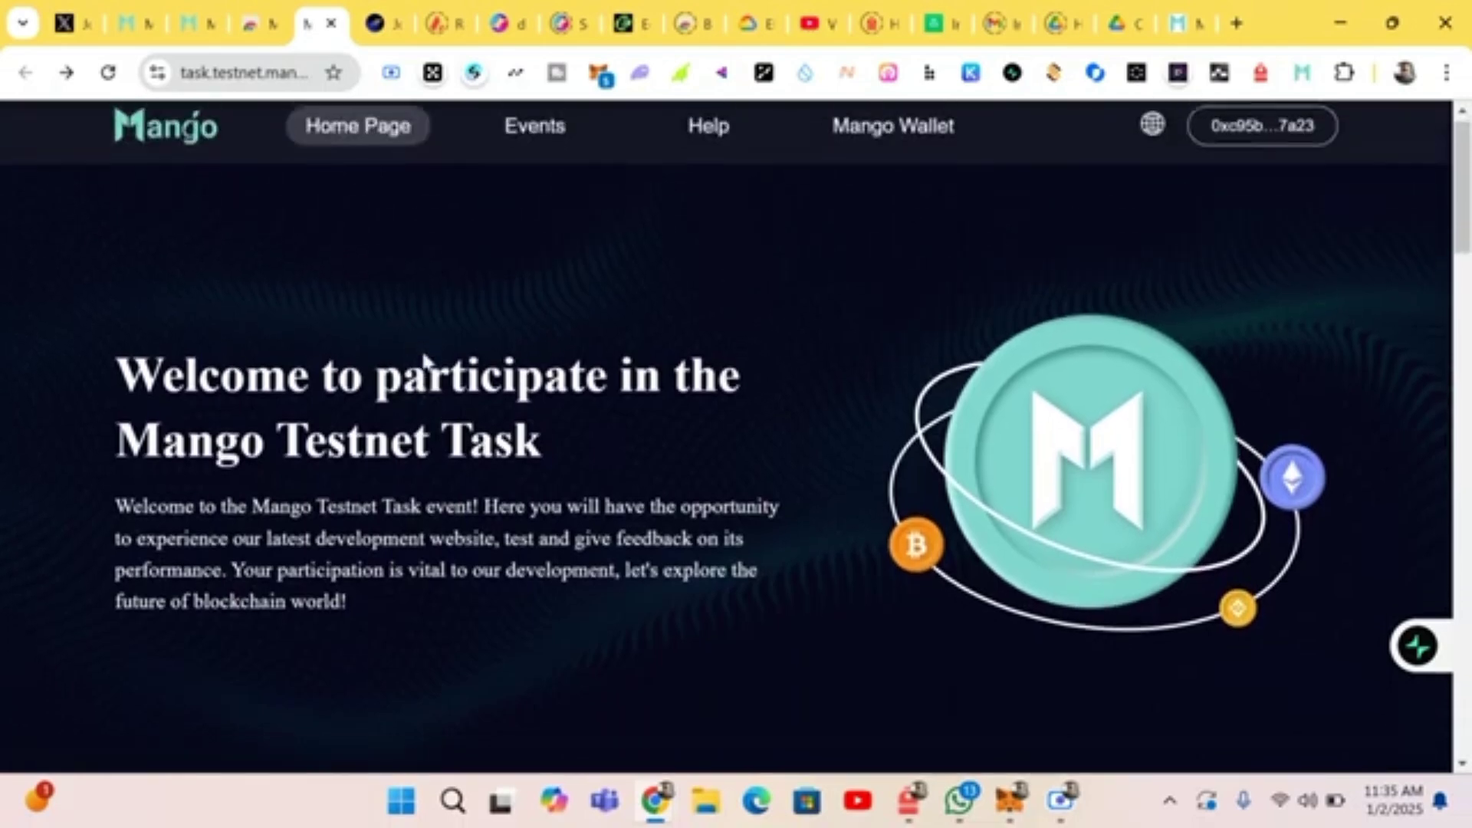
{"action": "scroll", "coordinate": [425, 359], "scroll_direction": "down", "scroll_amount": 10}
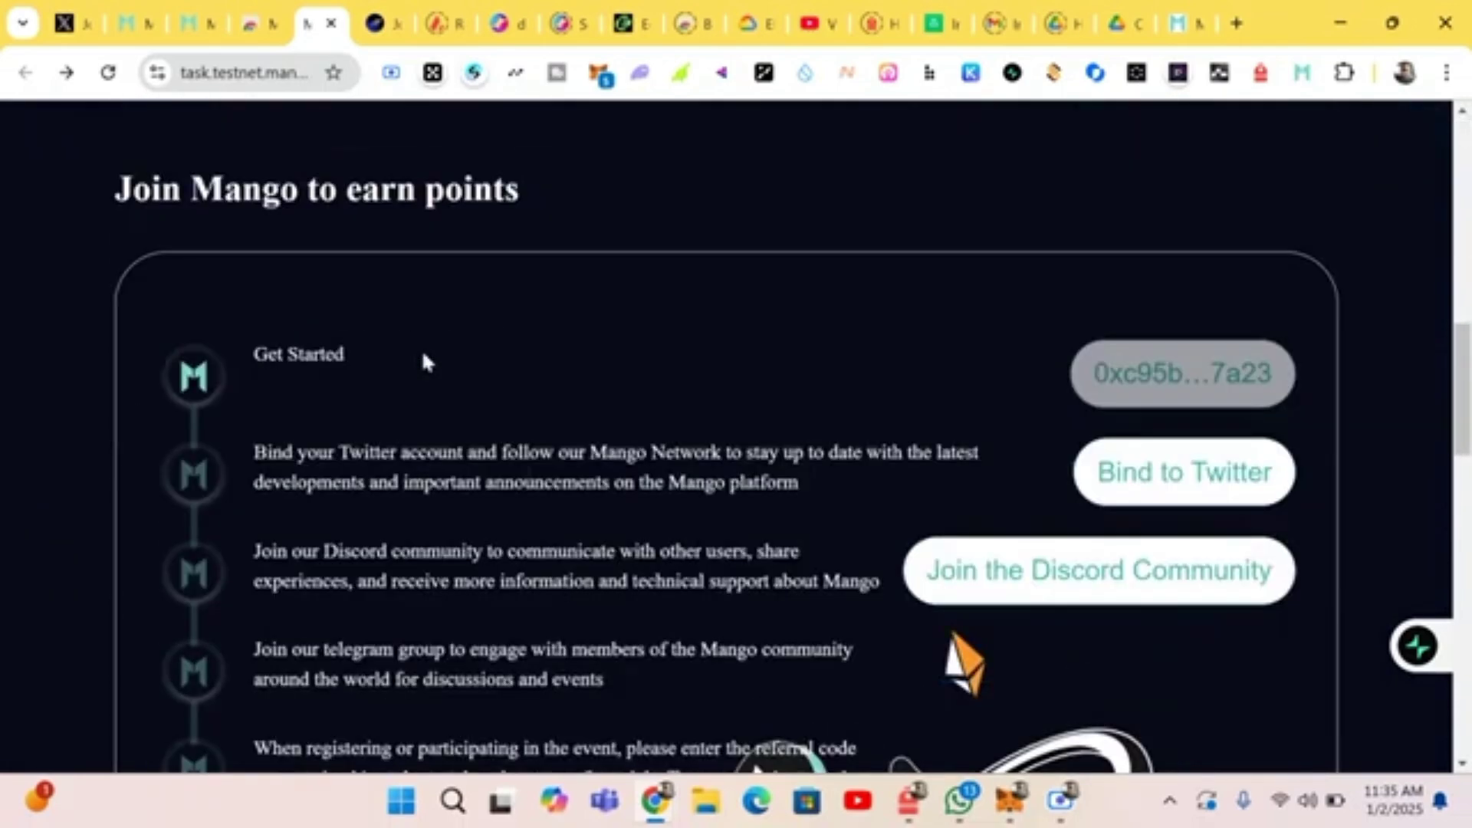
{"action": "scroll", "coordinate": [425, 360], "scroll_direction": "down", "scroll_amount": 2}
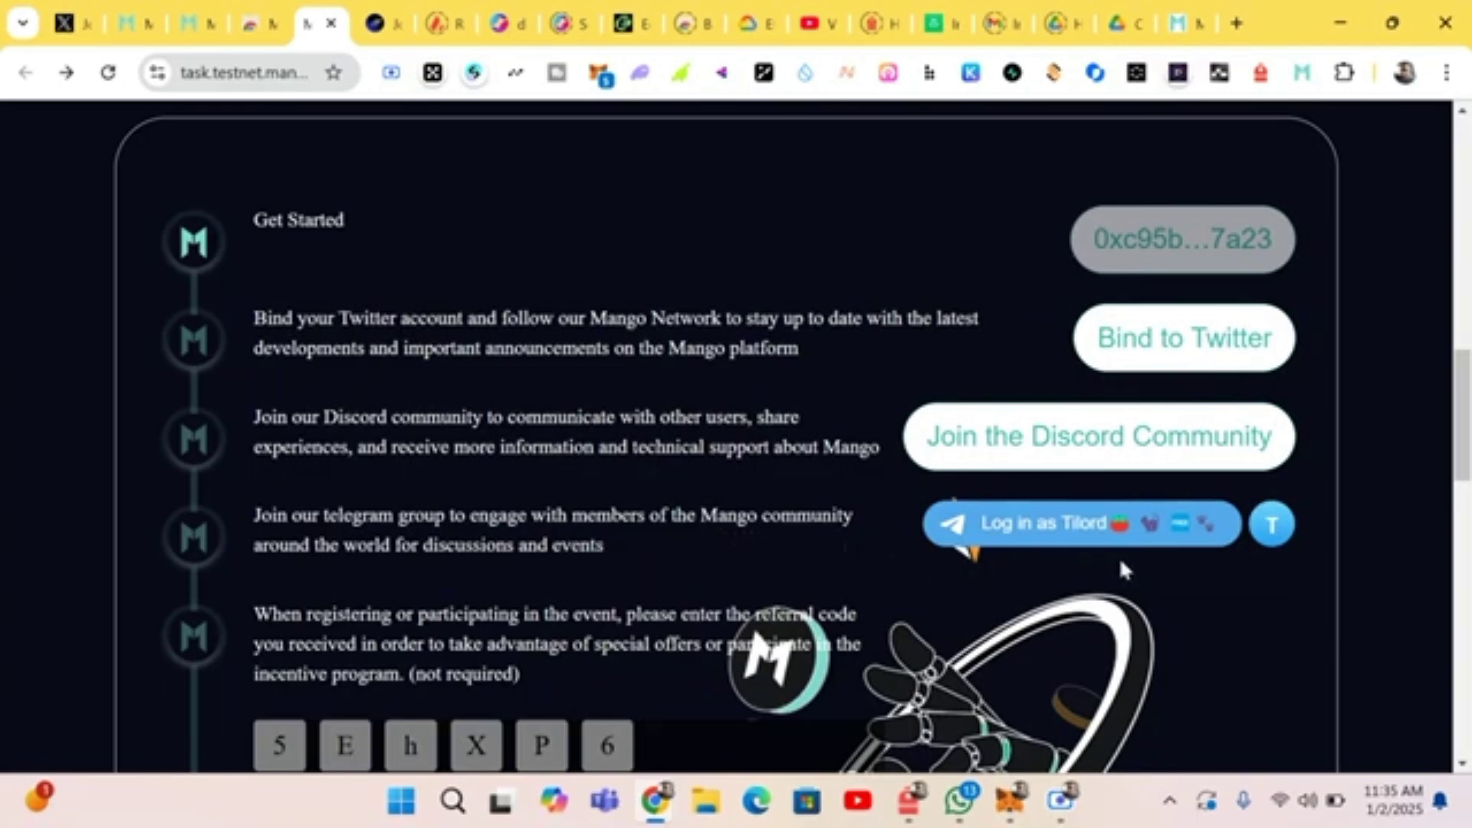
{"action": "scroll", "coordinate": [513, 608], "scroll_direction": "down", "scroll_amount": 1}
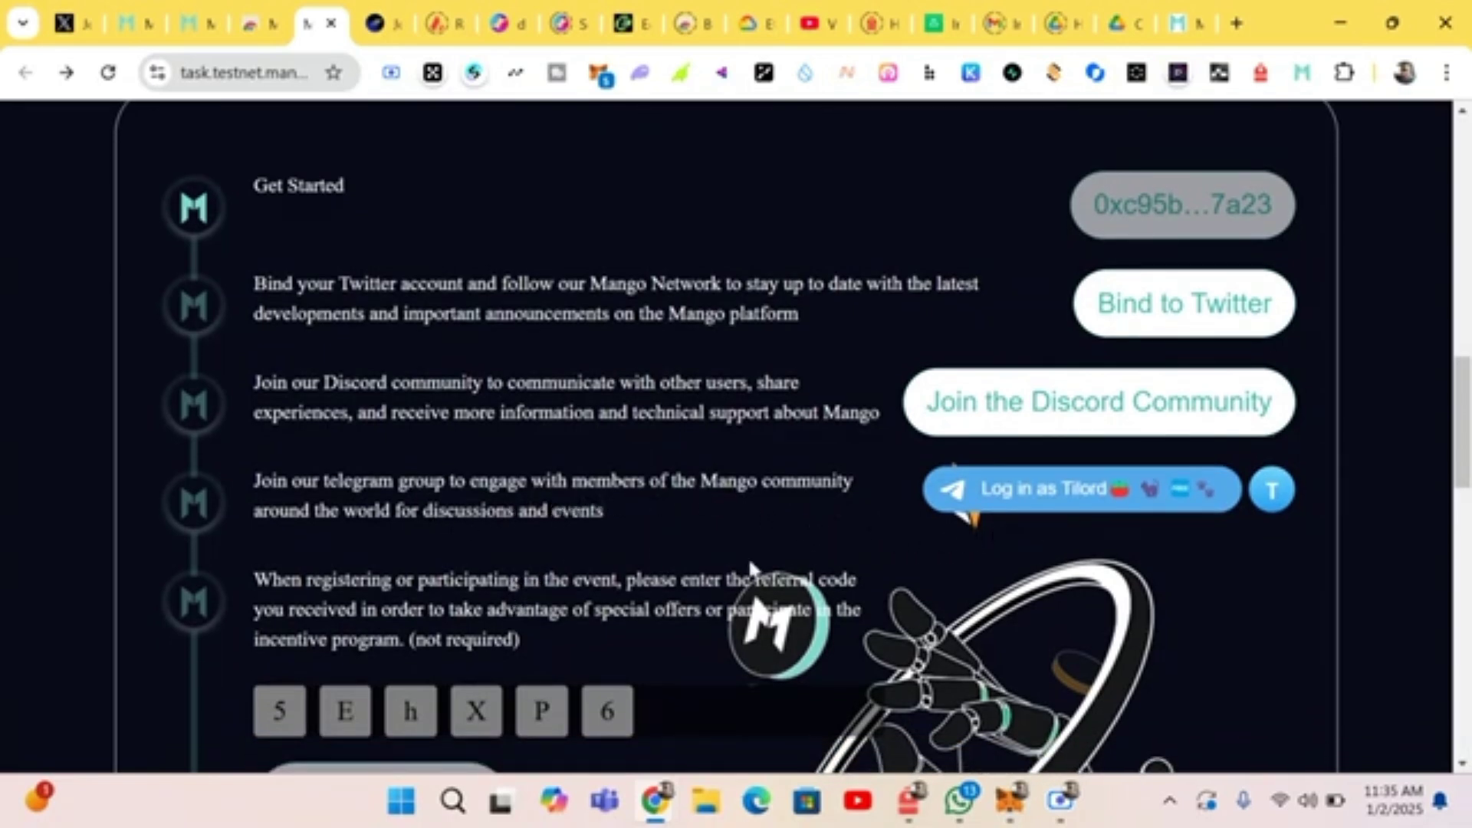
{"action": "scroll", "coordinate": [664, 592], "scroll_direction": "down", "scroll_amount": 3}
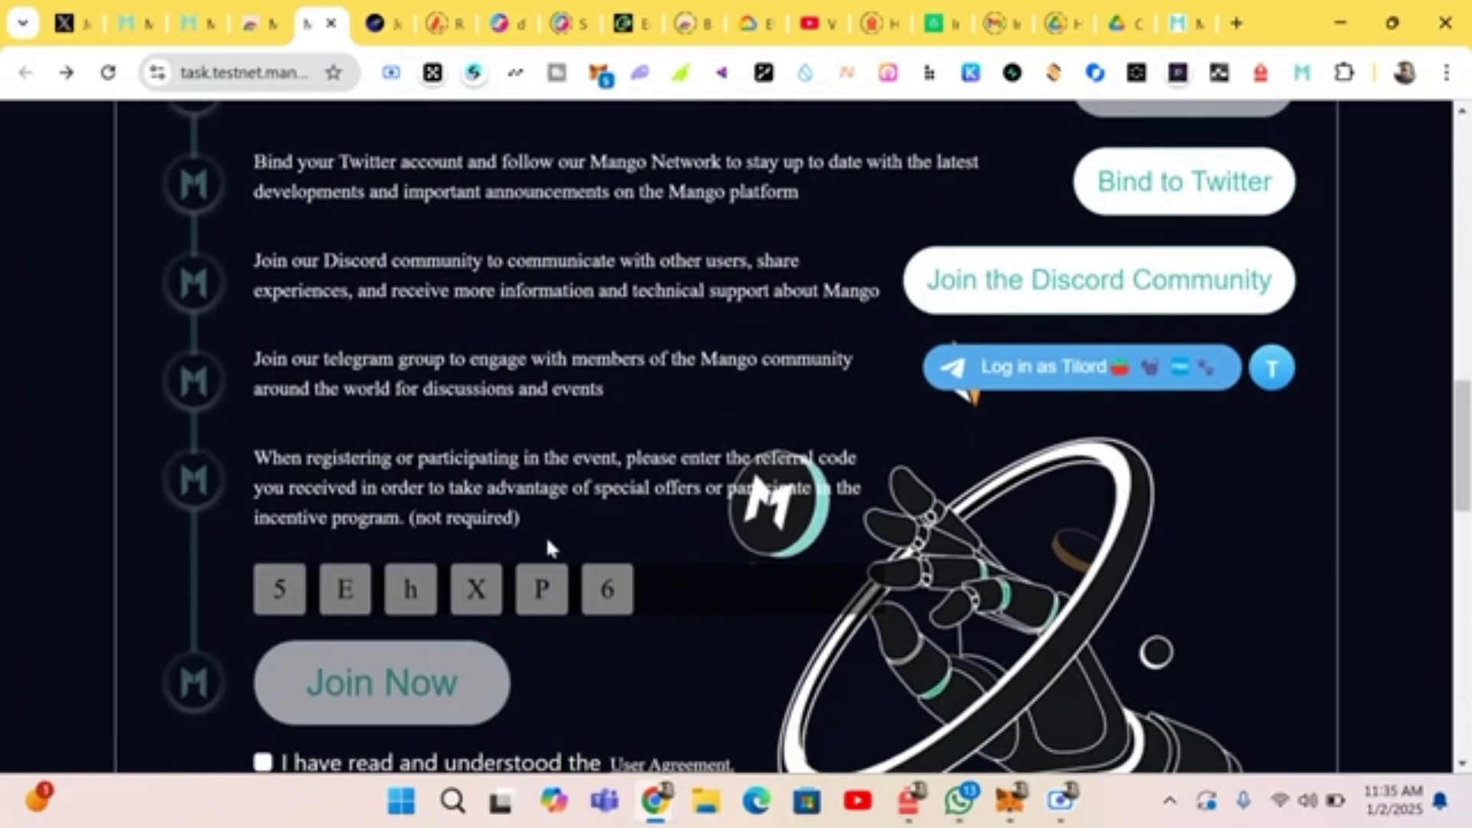
{"action": "scroll", "coordinate": [527, 557], "scroll_direction": "down", "scroll_amount": 2}
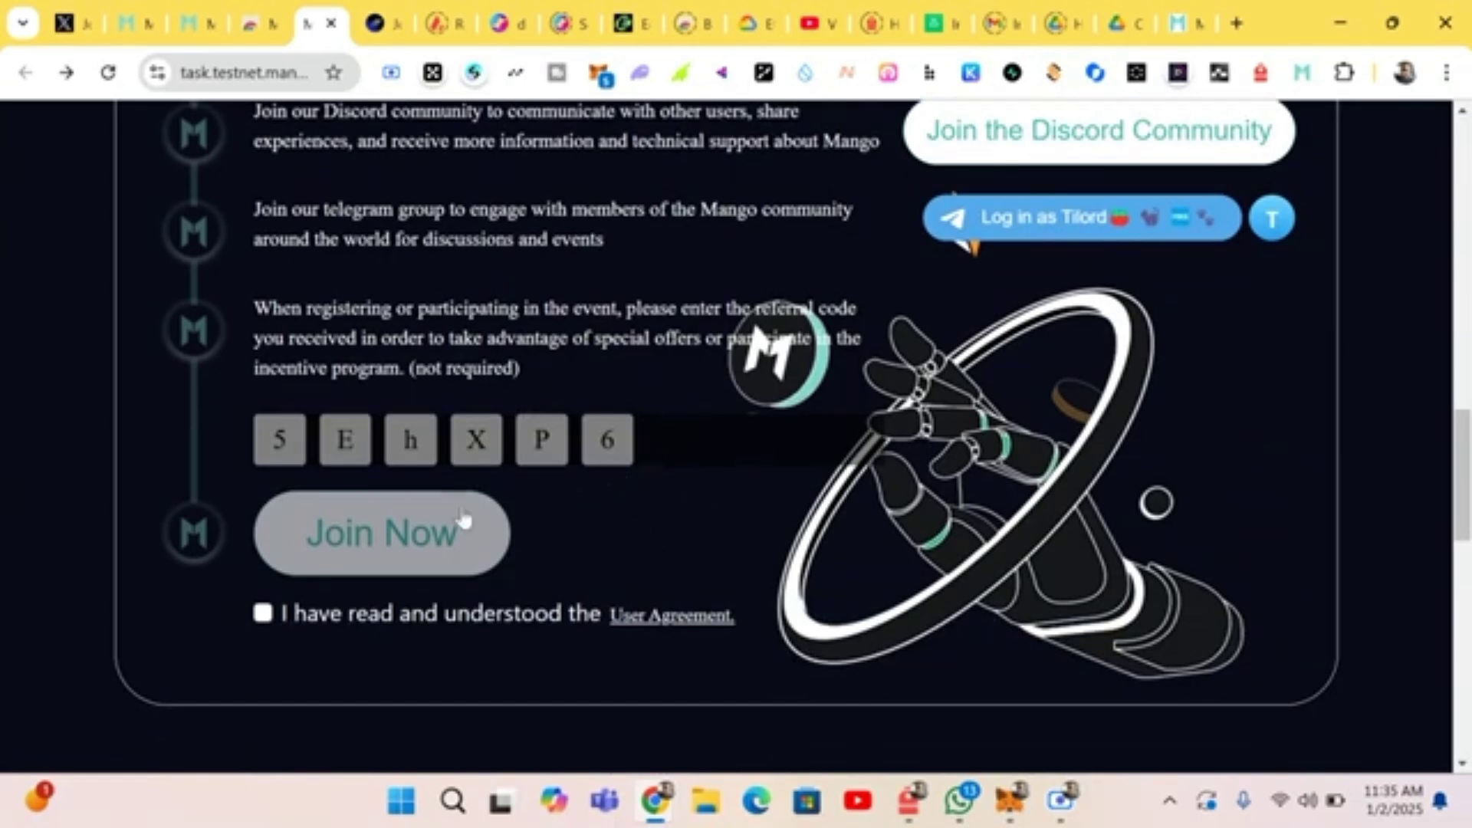
{"action": "left_click", "coordinate": [261, 613]}
{"action": "scroll", "coordinate": [769, 454], "scroll_direction": "up", "scroll_amount": 5}
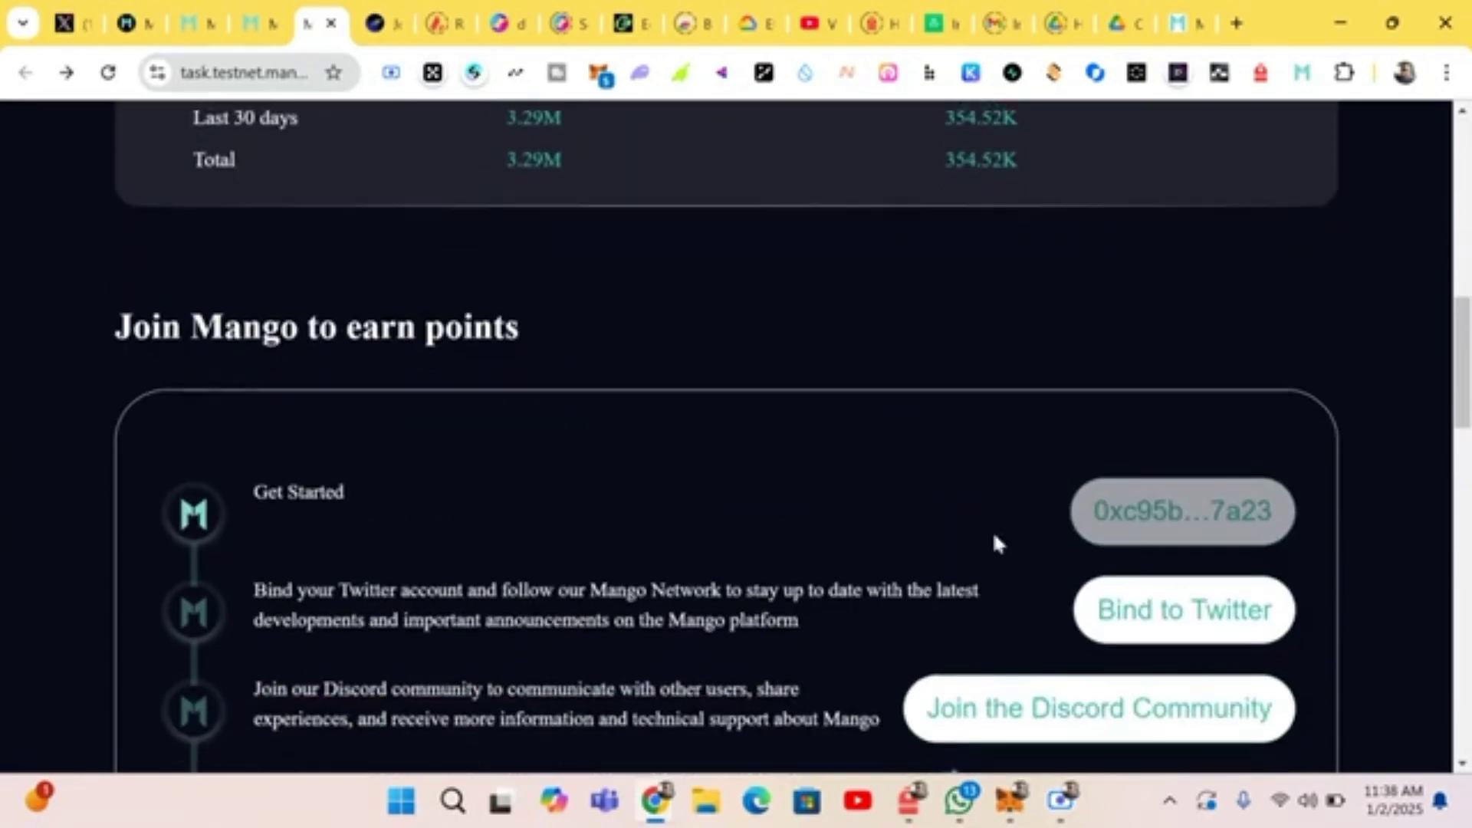
{"action": "scroll", "coordinate": [995, 541], "scroll_direction": "down", "scroll_amount": 1}
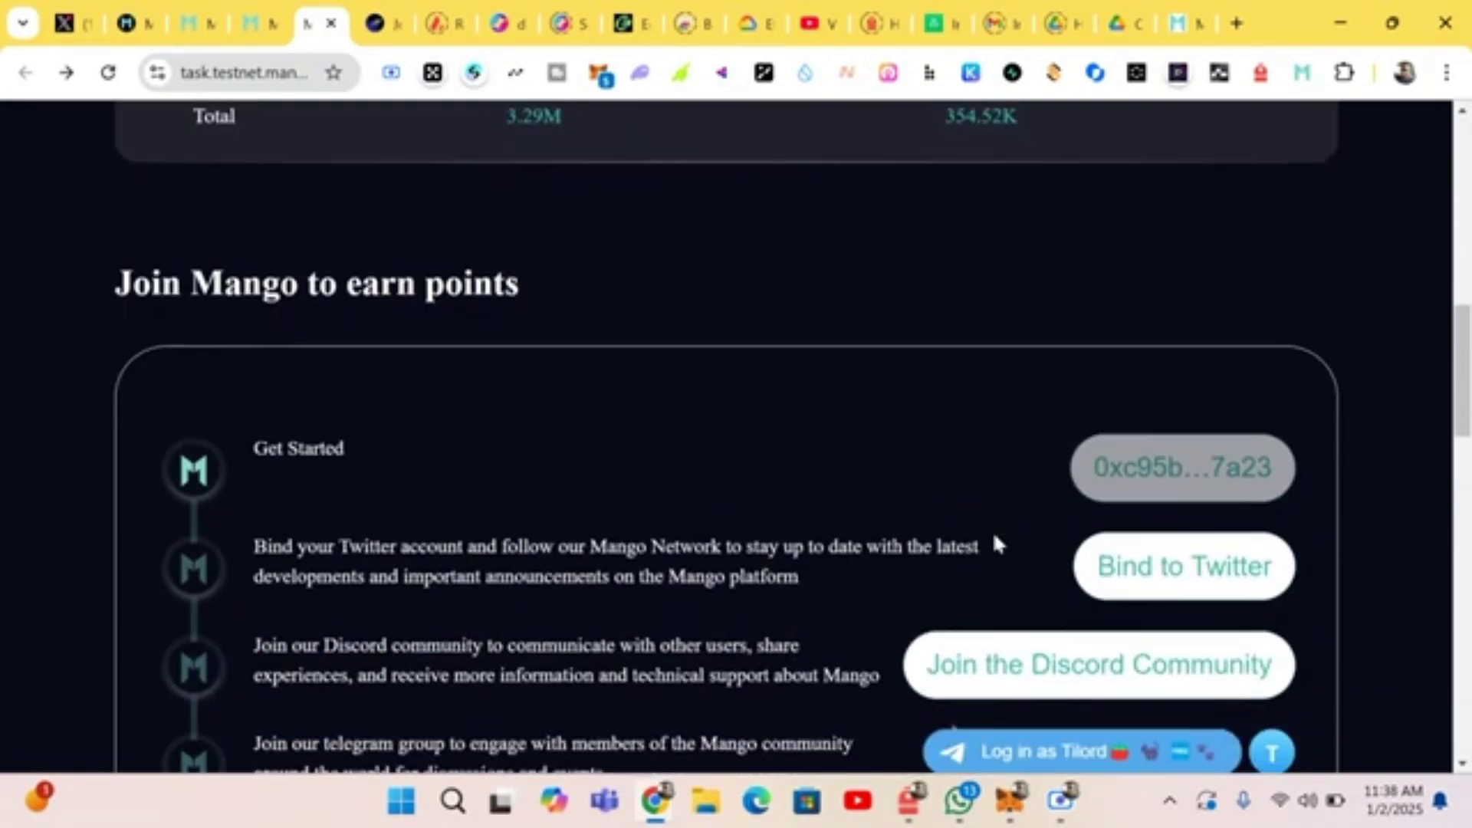
Step: Bind the X account, authorize MangoOS_Network, and follow Mango Network | Testnet on X
{"action": "left_click", "coordinate": [1153, 583]}
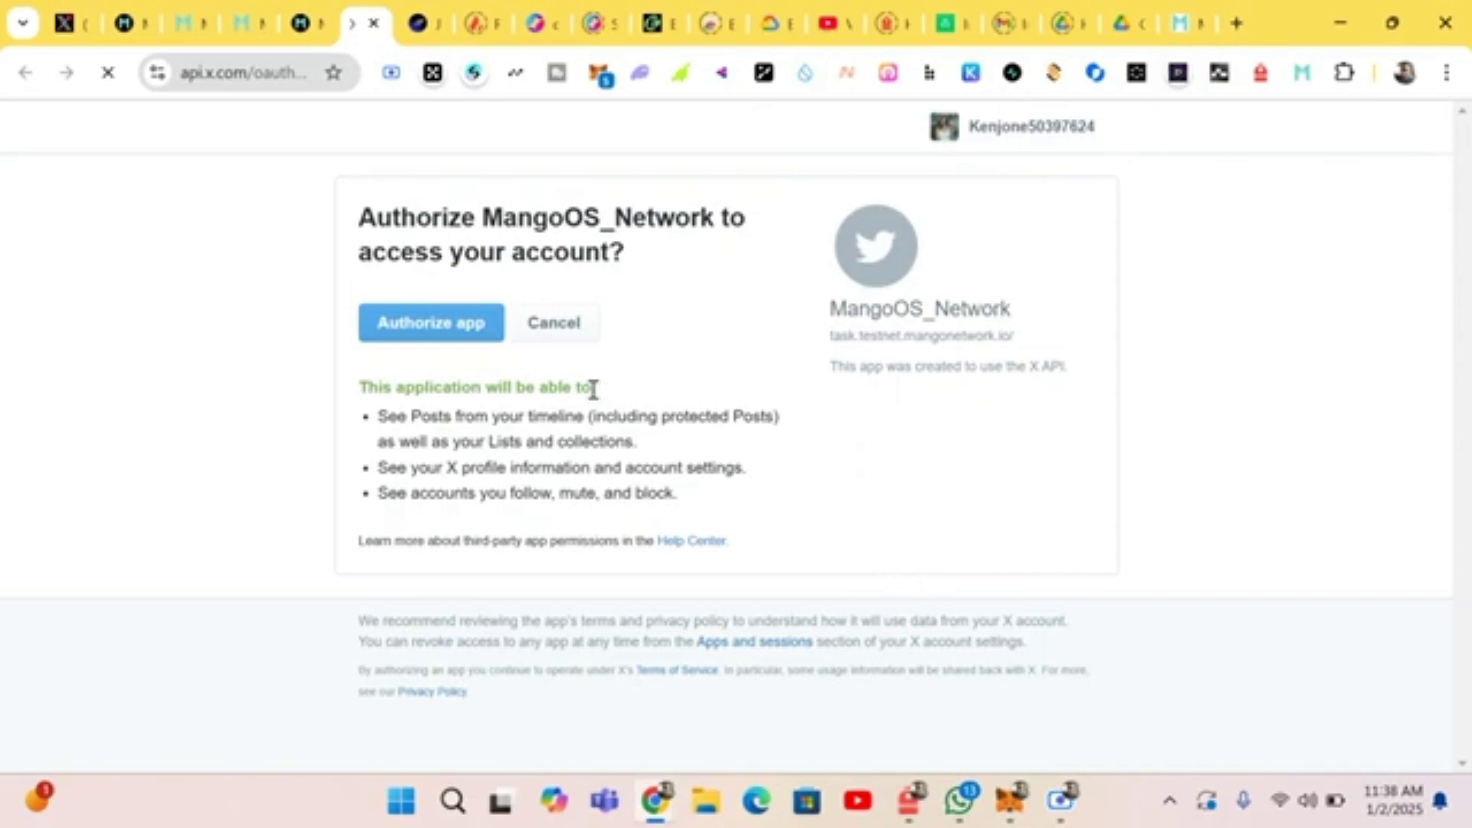
{"action": "left_click", "coordinate": [469, 334]}
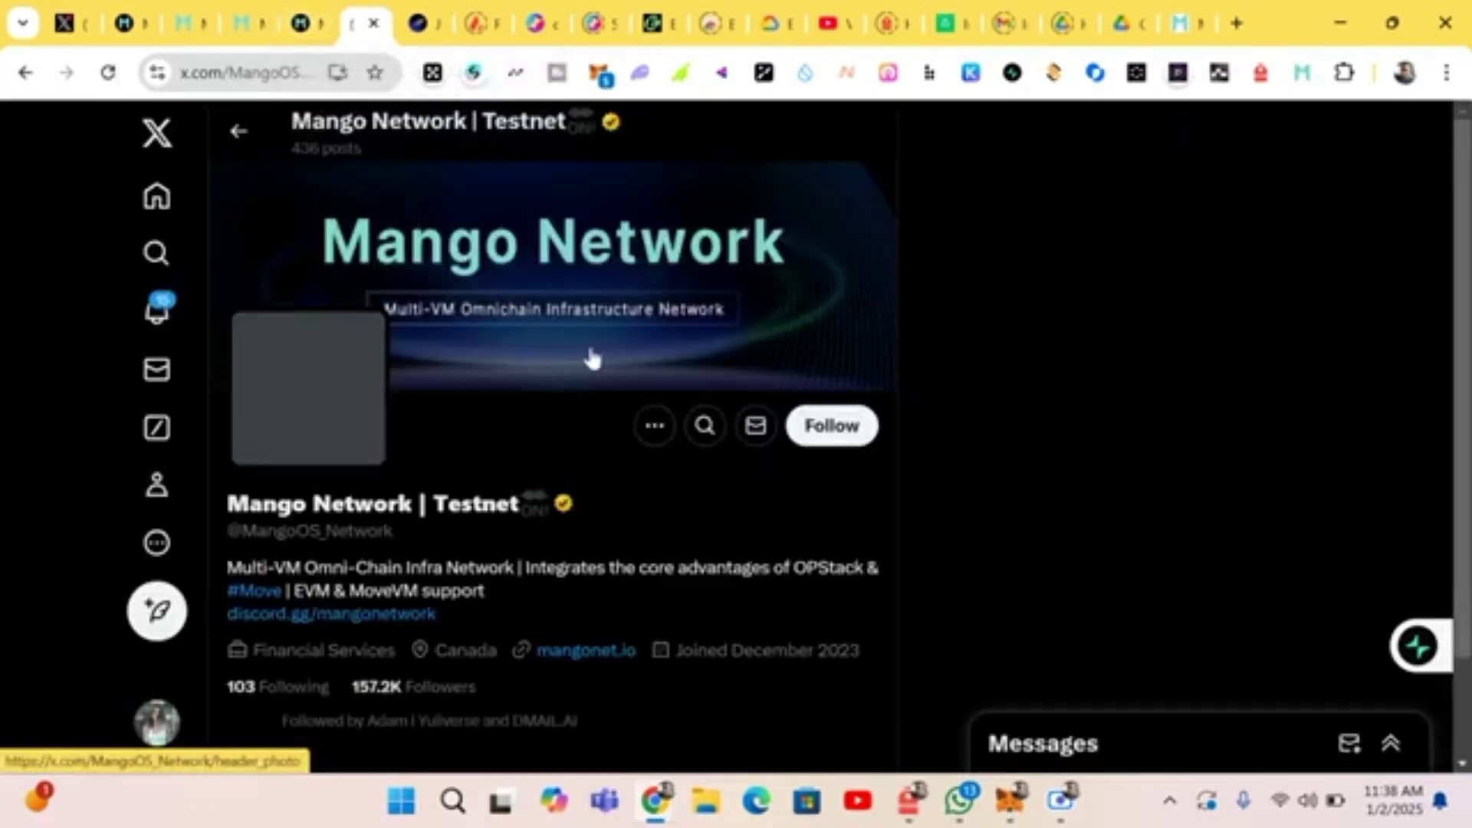
{"action": "left_click", "coordinate": [818, 432]}
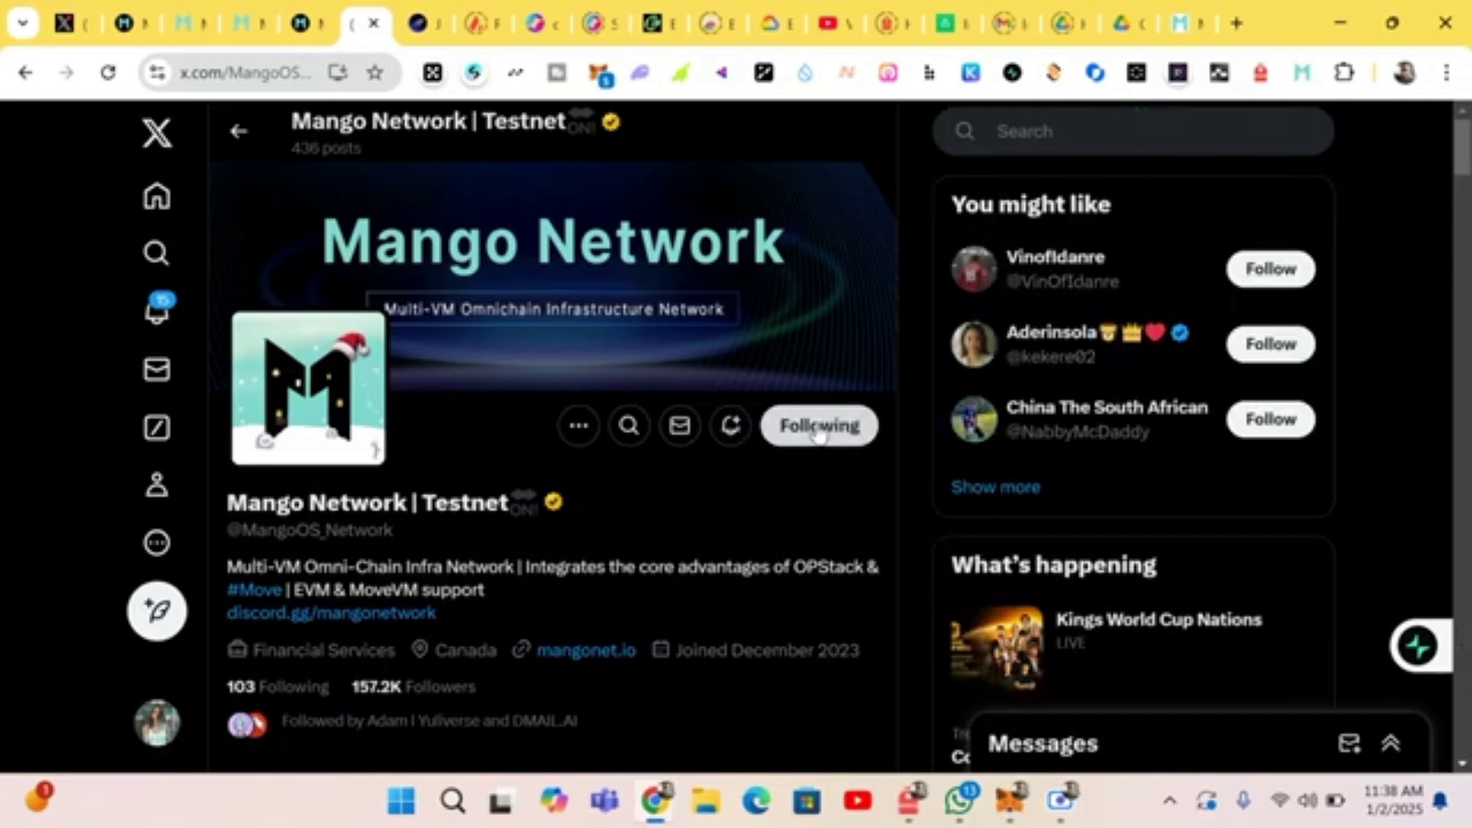
{"action": "left_click", "coordinate": [319, 27]}
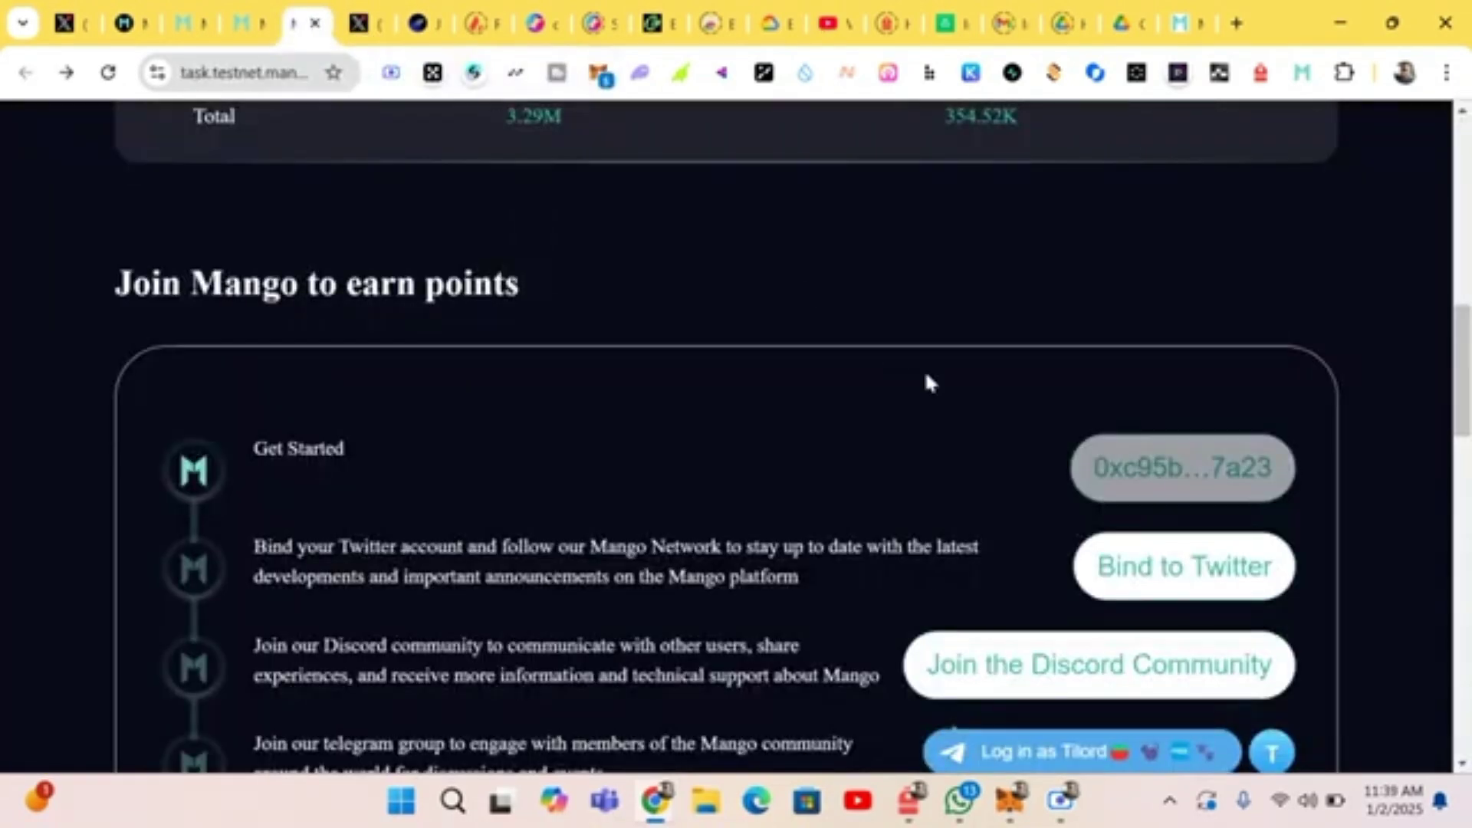
{"action": "scroll", "coordinate": [858, 455], "scroll_direction": "down", "scroll_amount": 1}
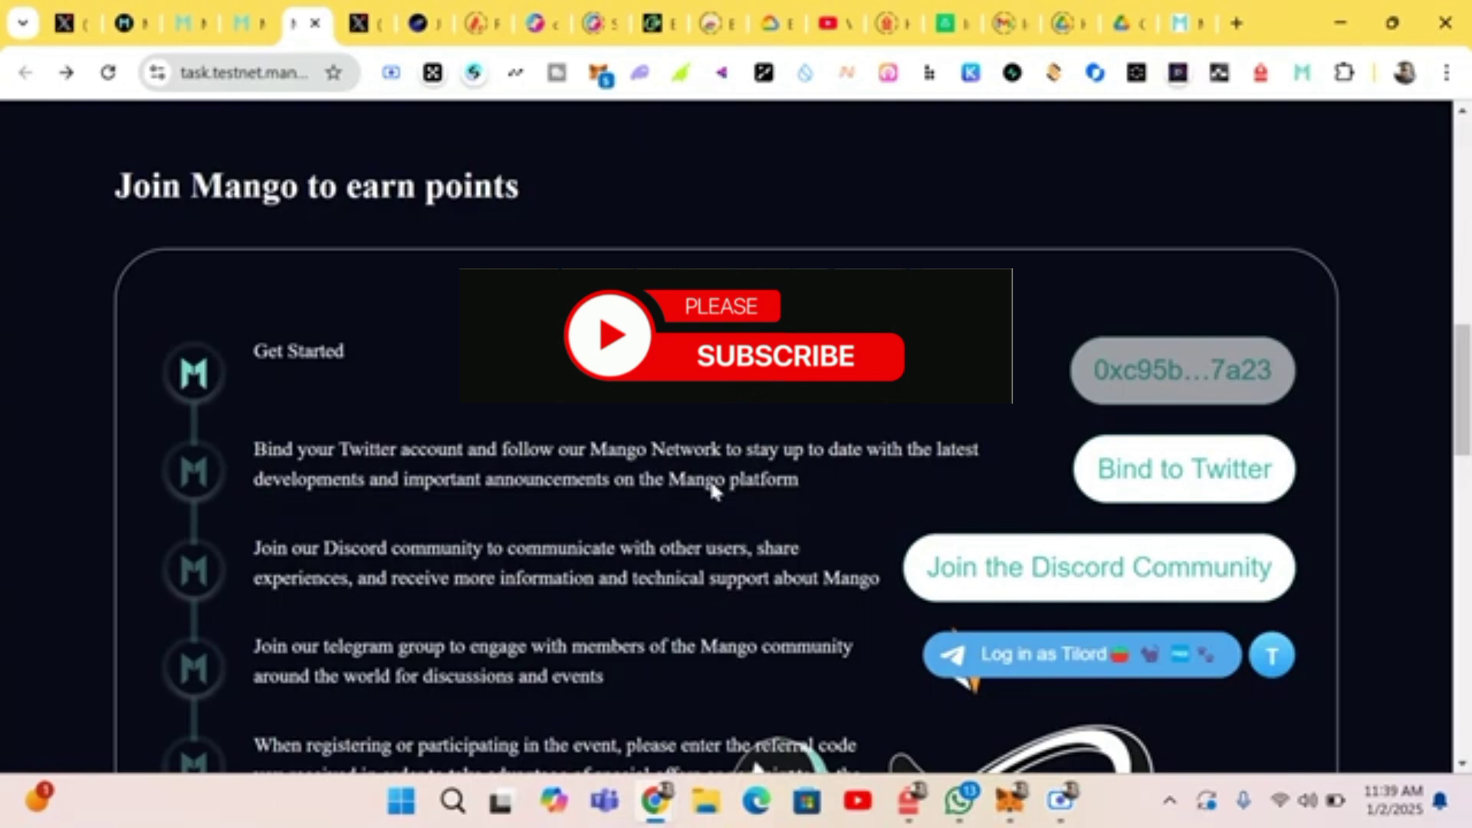
Step: Like the pinned 'Mango Testnet Is Live' post on the Mango Network X profile
{"action": "left_click", "coordinate": [364, 27]}
{"action": "scroll", "coordinate": [866, 624], "scroll_direction": "down", "scroll_amount": 5}
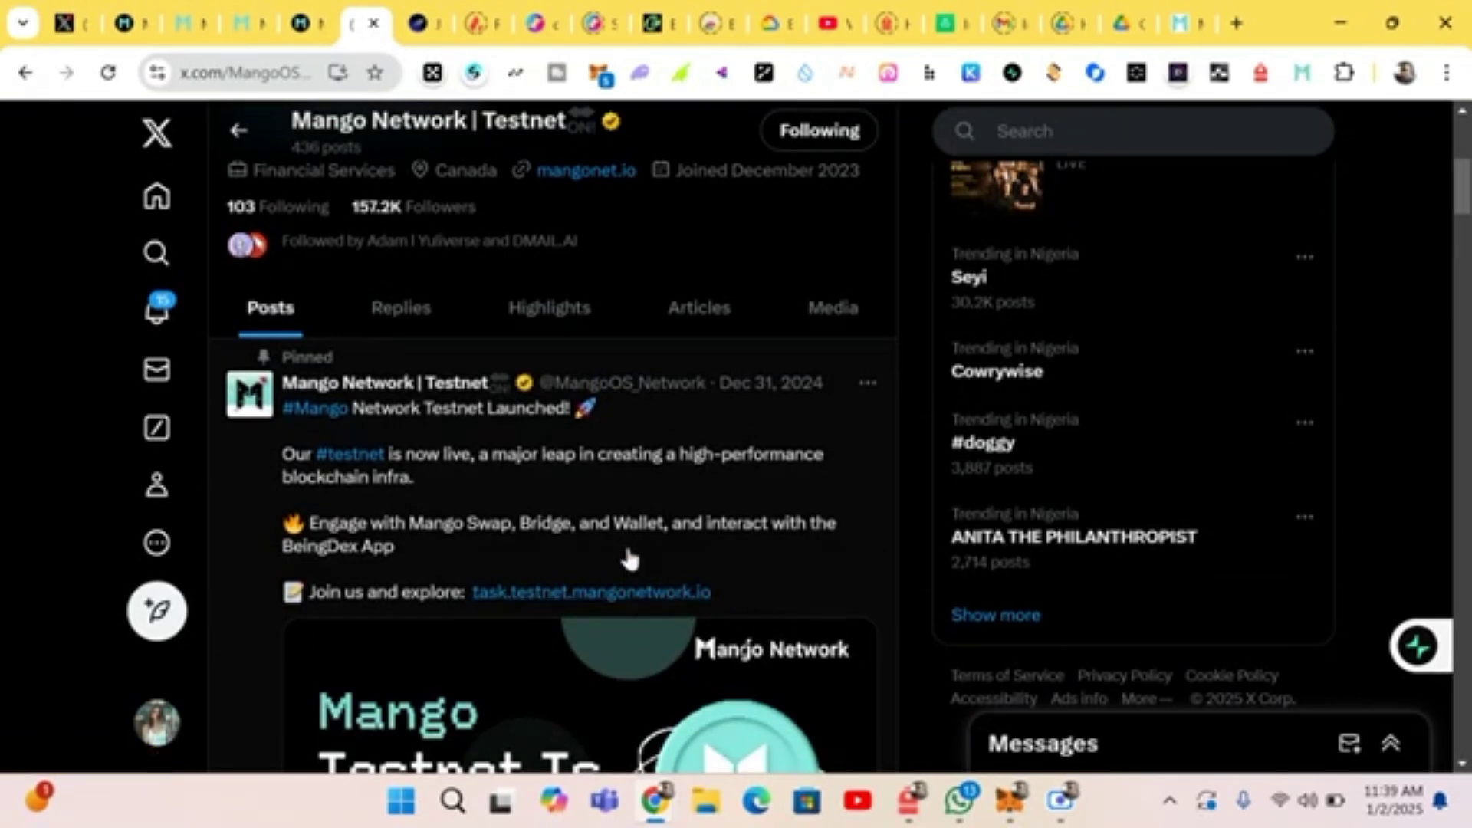
{"action": "scroll", "coordinate": [630, 560], "scroll_direction": "down", "scroll_amount": 2}
{"action": "scroll", "coordinate": [618, 430], "scroll_direction": "down", "scroll_amount": 4}
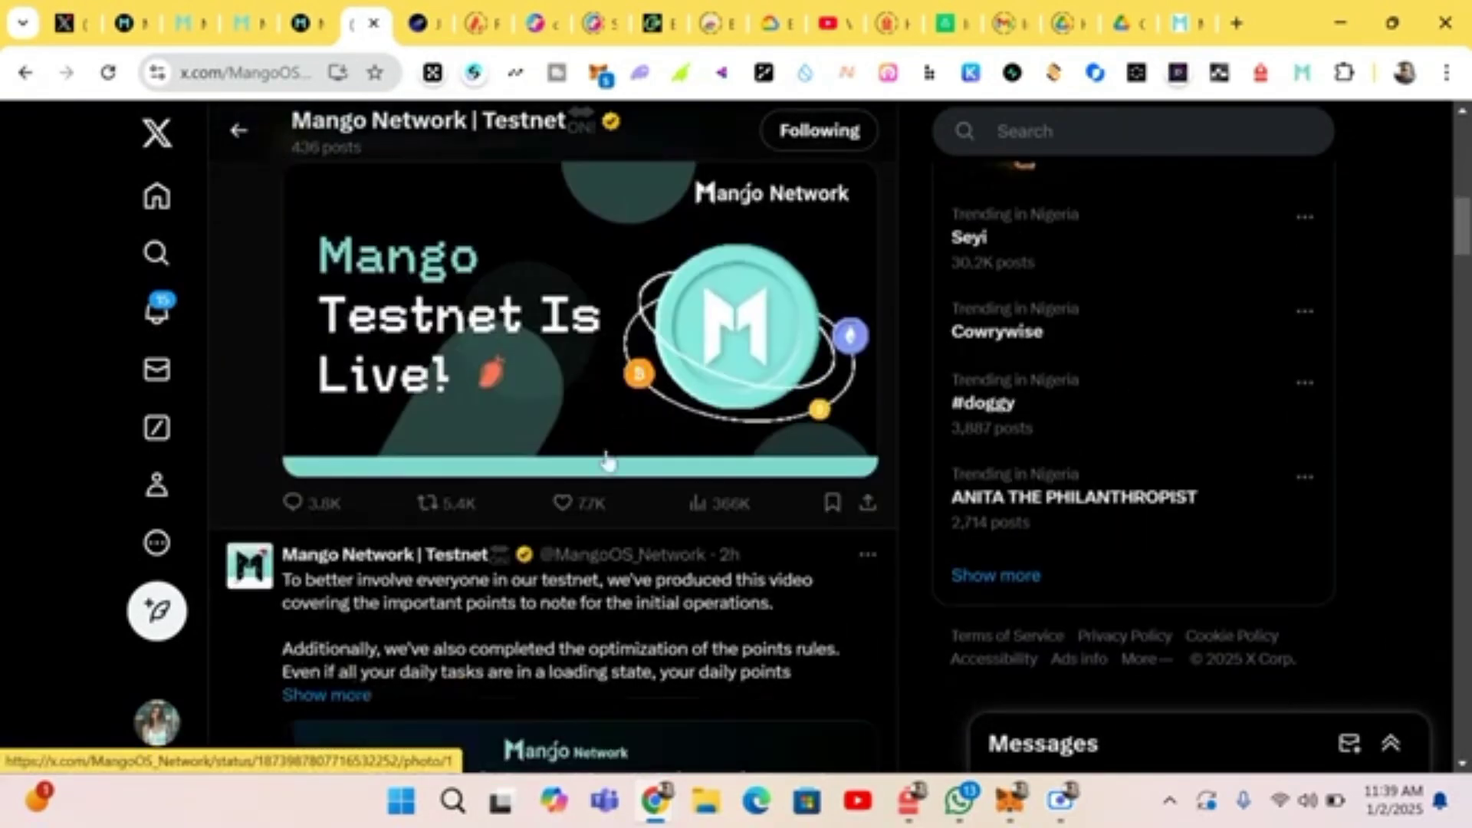
{"action": "left_click", "coordinate": [562, 503]}
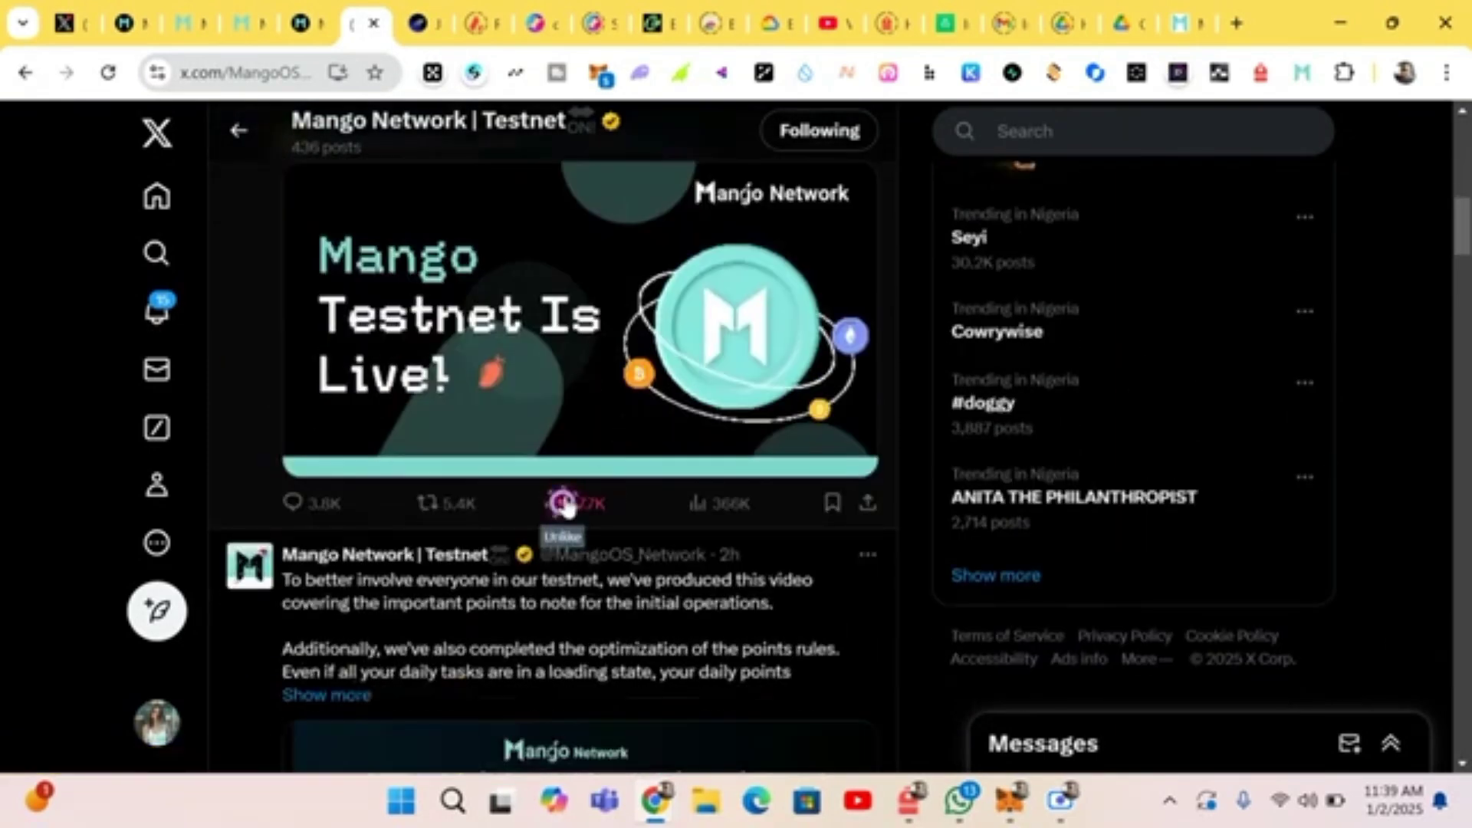
{"action": "scroll", "coordinate": [843, 414], "scroll_direction": "up", "scroll_amount": 6}
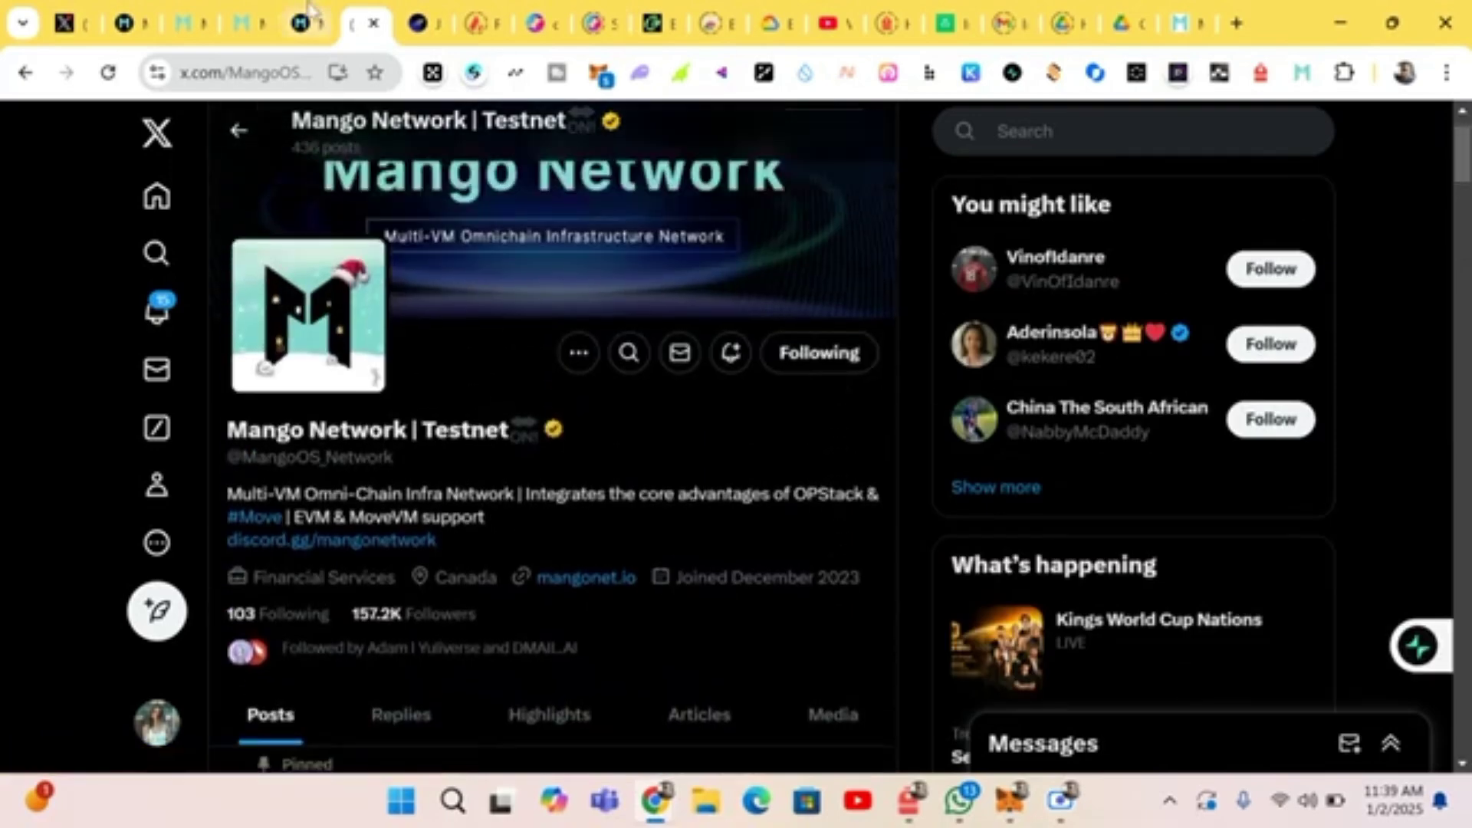
{"action": "left_click", "coordinate": [307, 21]}
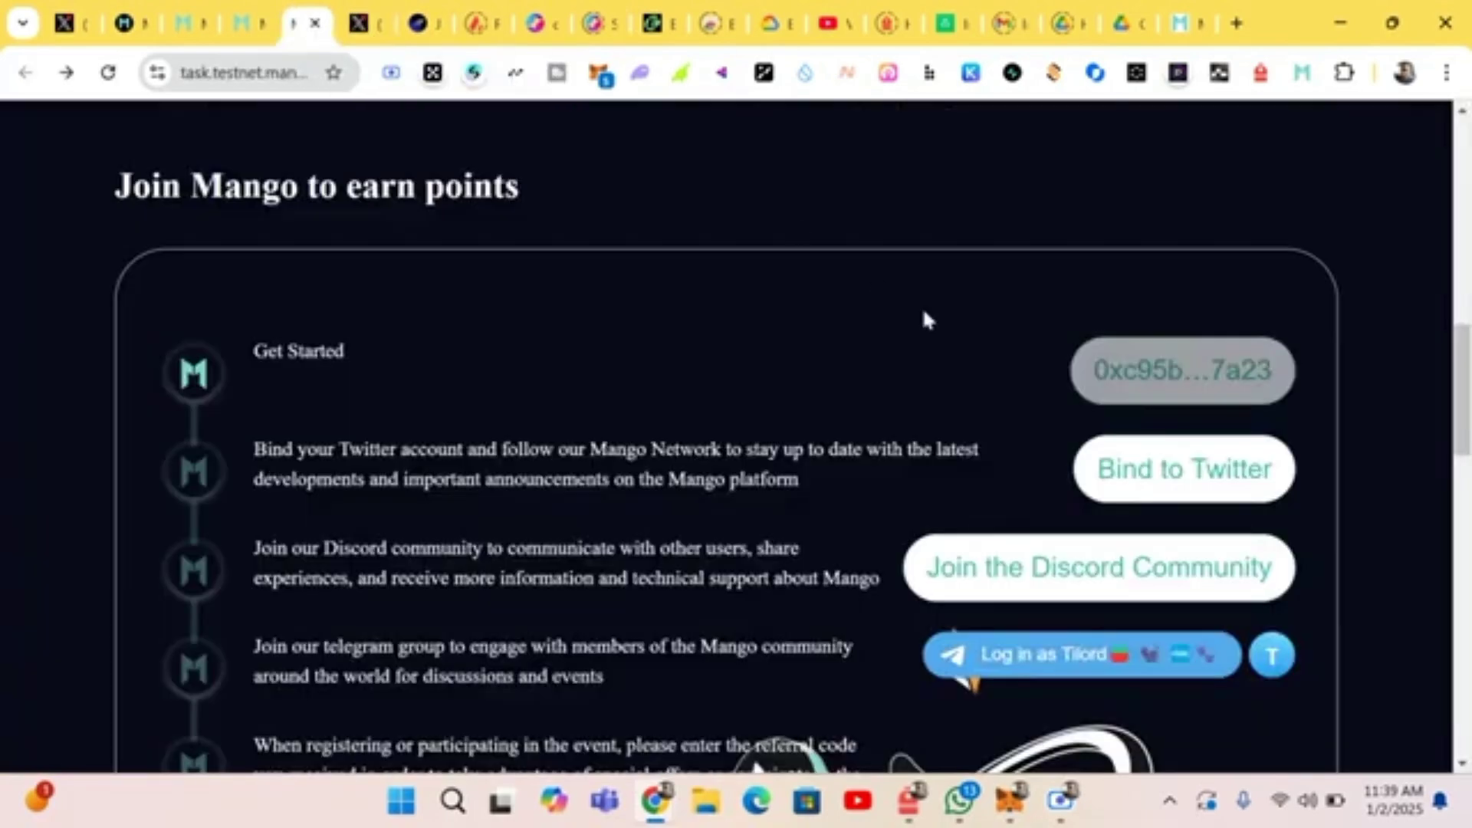
{"action": "scroll", "coordinate": [925, 319], "scroll_direction": "down", "scroll_amount": 1}
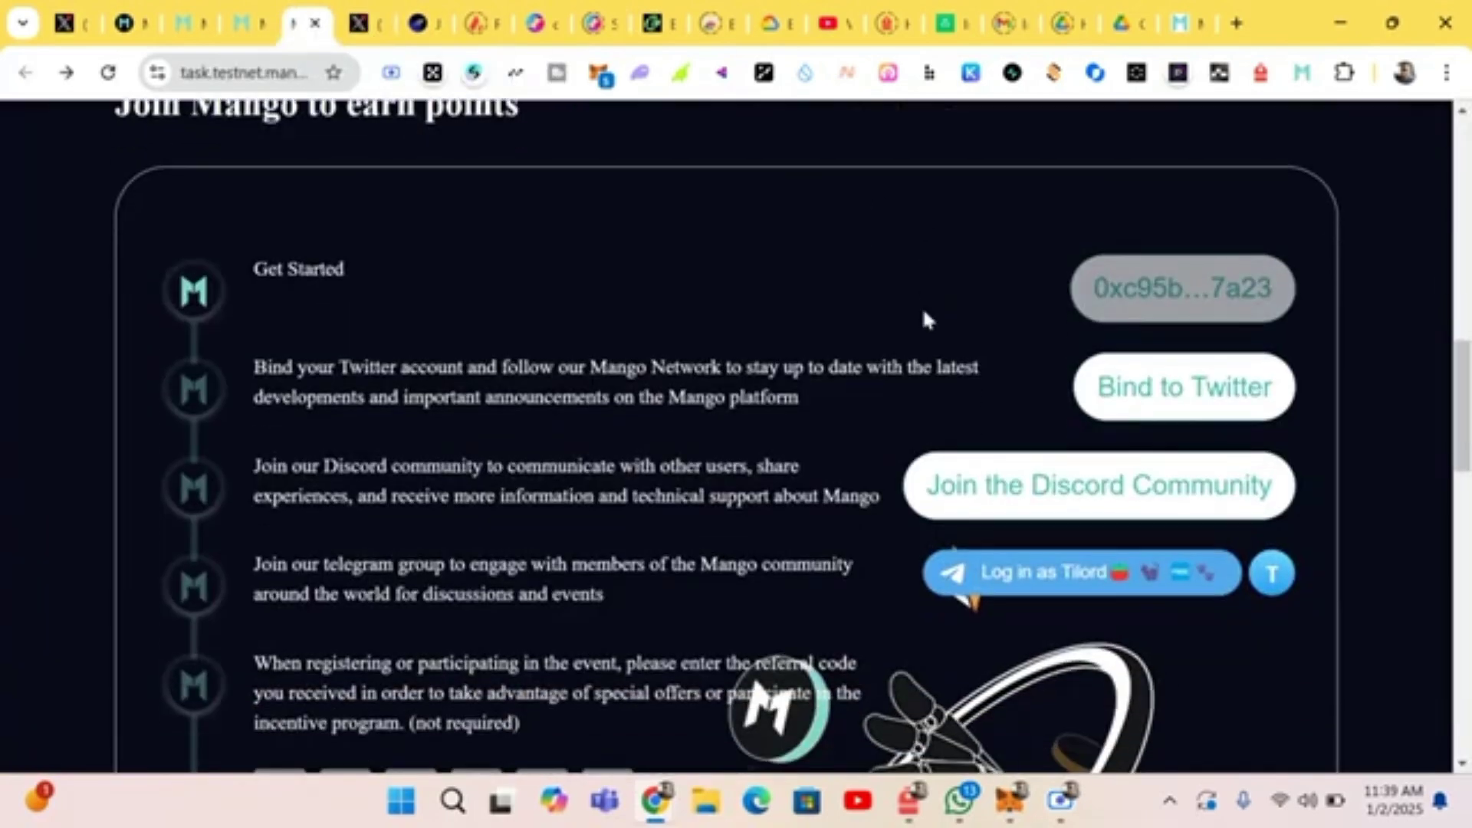
Step: Start joining the Mango Network Discord community from the task page and review the authorization dialog
{"action": "left_click", "coordinate": [935, 502]}
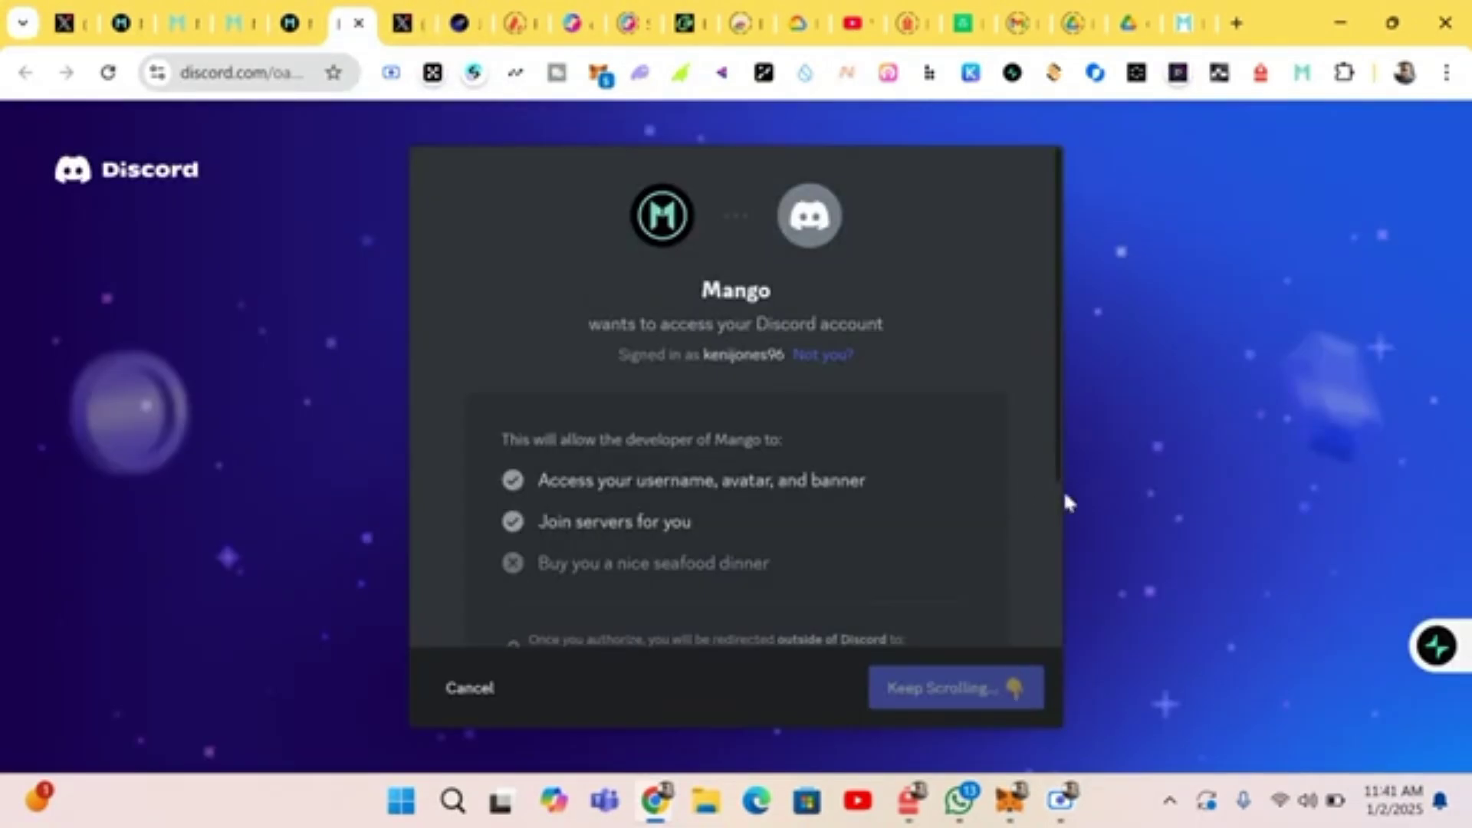
{"action": "scroll", "coordinate": [1057, 491], "scroll_direction": "down", "scroll_amount": 3}
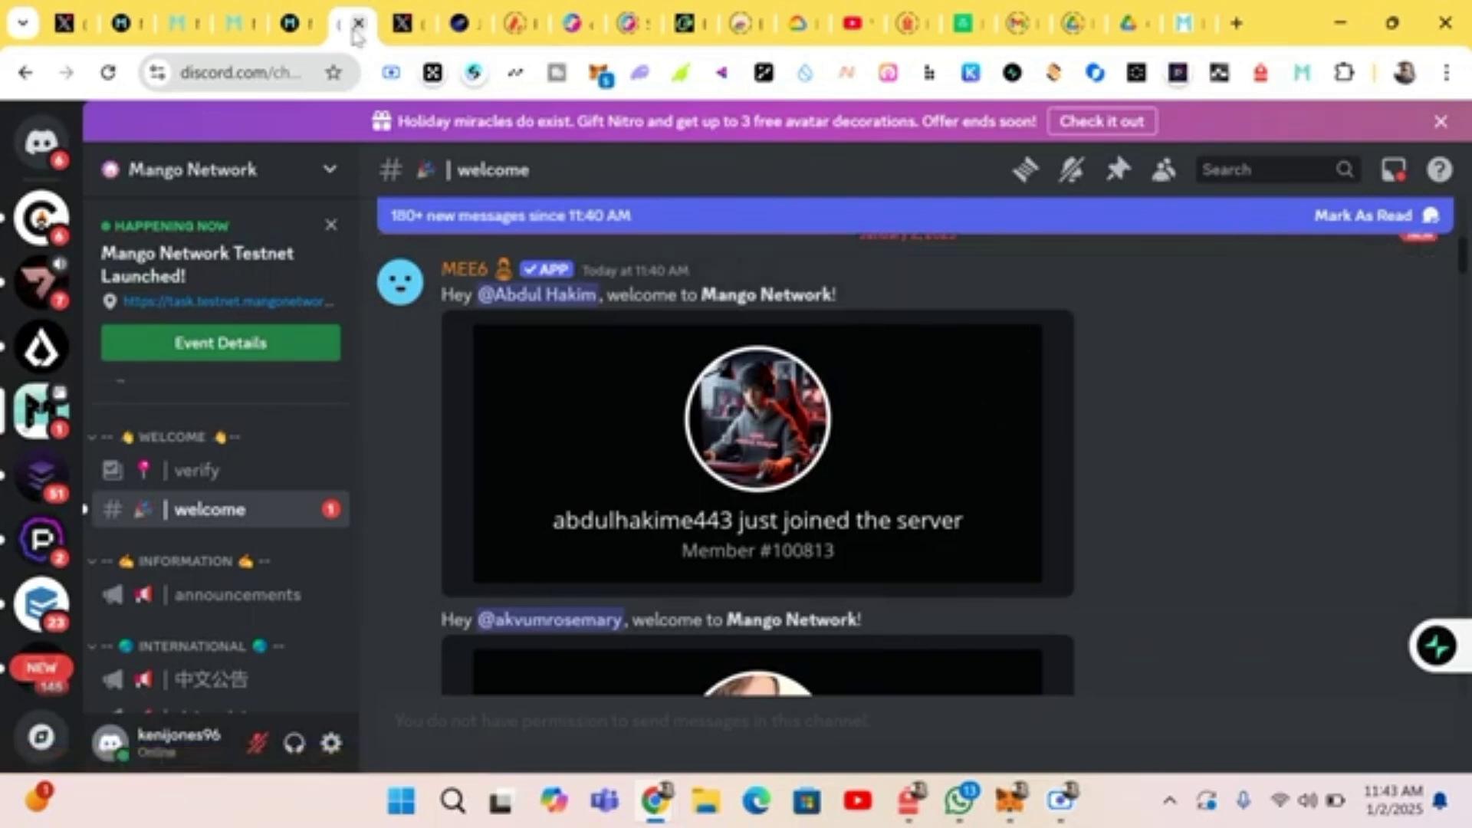
Step: Log in to the task site with Telegram and accept the authorization request
{"action": "left_click", "coordinate": [305, 24]}
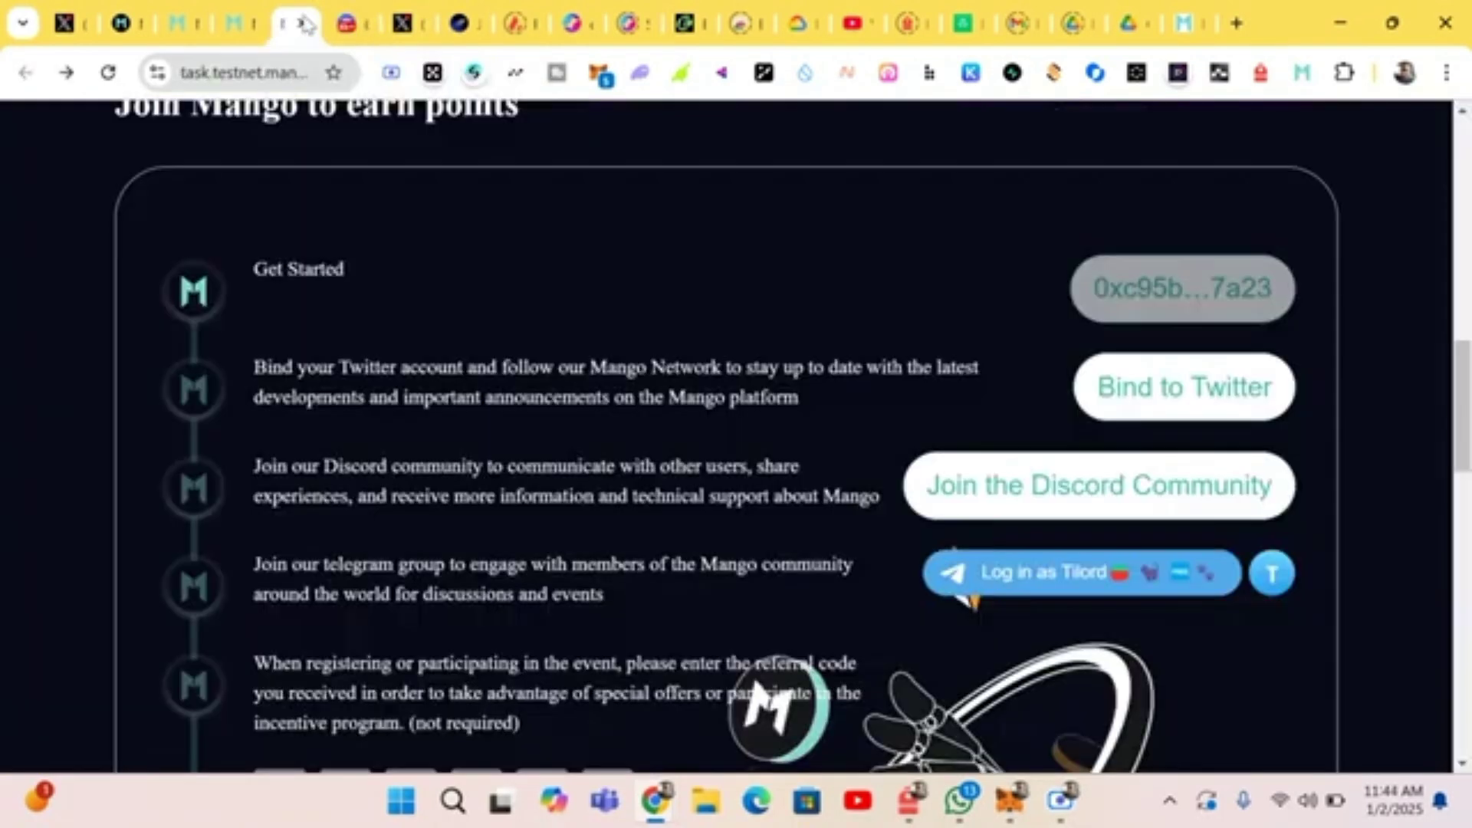
{"action": "scroll", "coordinate": [894, 393], "scroll_direction": "down", "scroll_amount": 1}
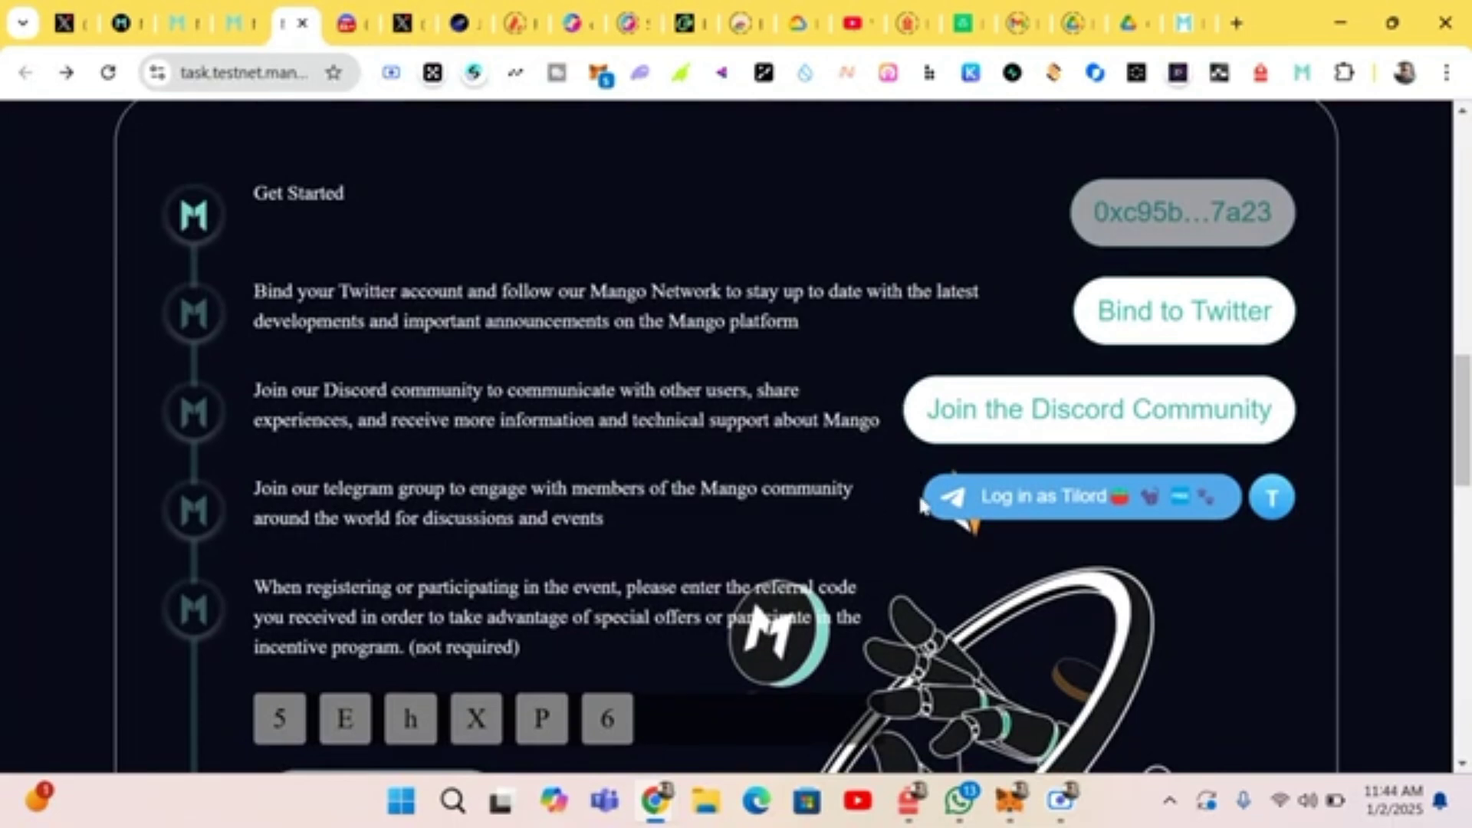
{"action": "left_click", "coordinate": [989, 506]}
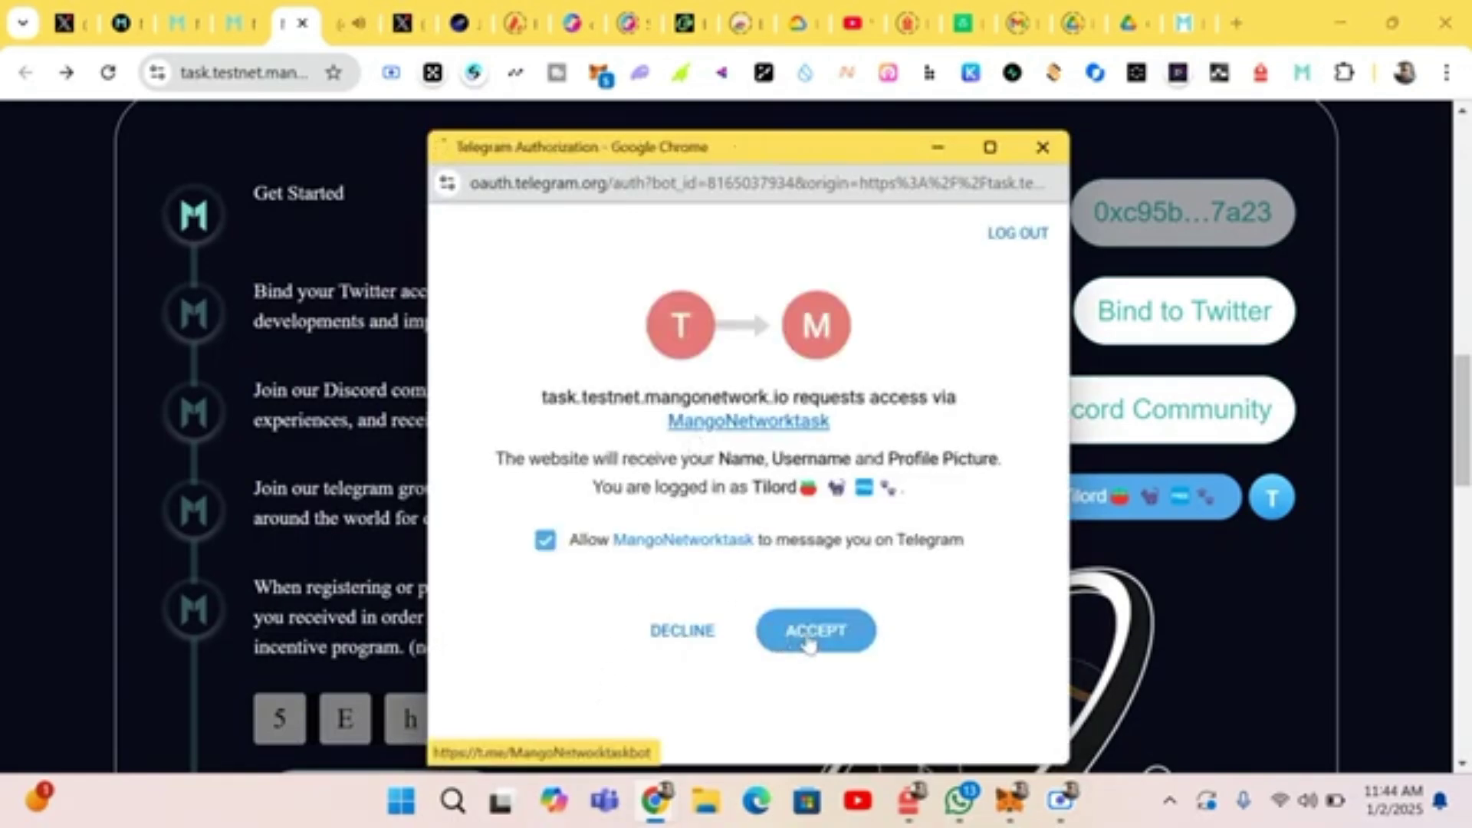
{"action": "left_click", "coordinate": [809, 642]}
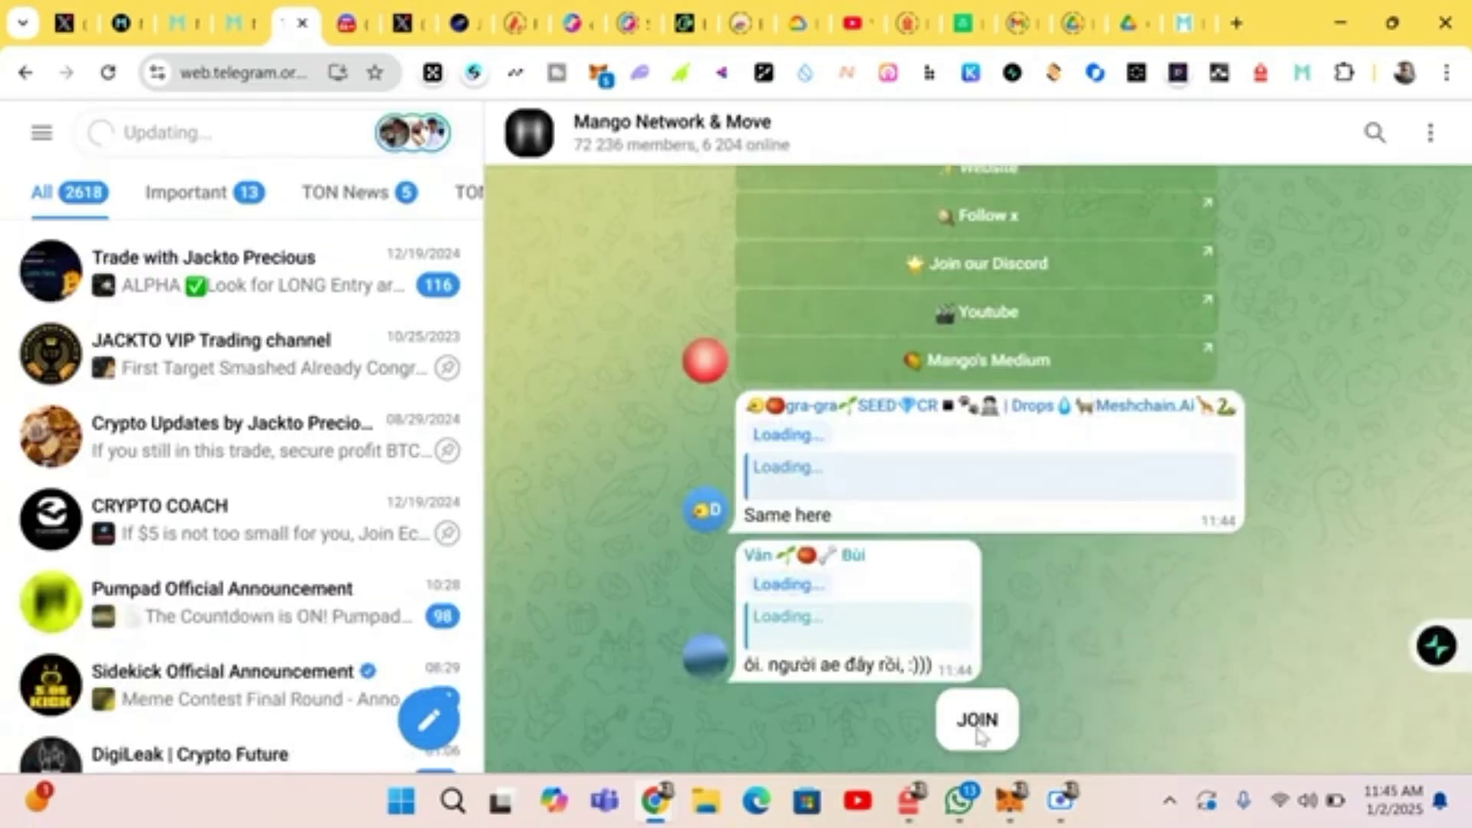
Step: Join the Mango Network & Move Telegram group and return to the task page
{"action": "left_click", "coordinate": [978, 724]}
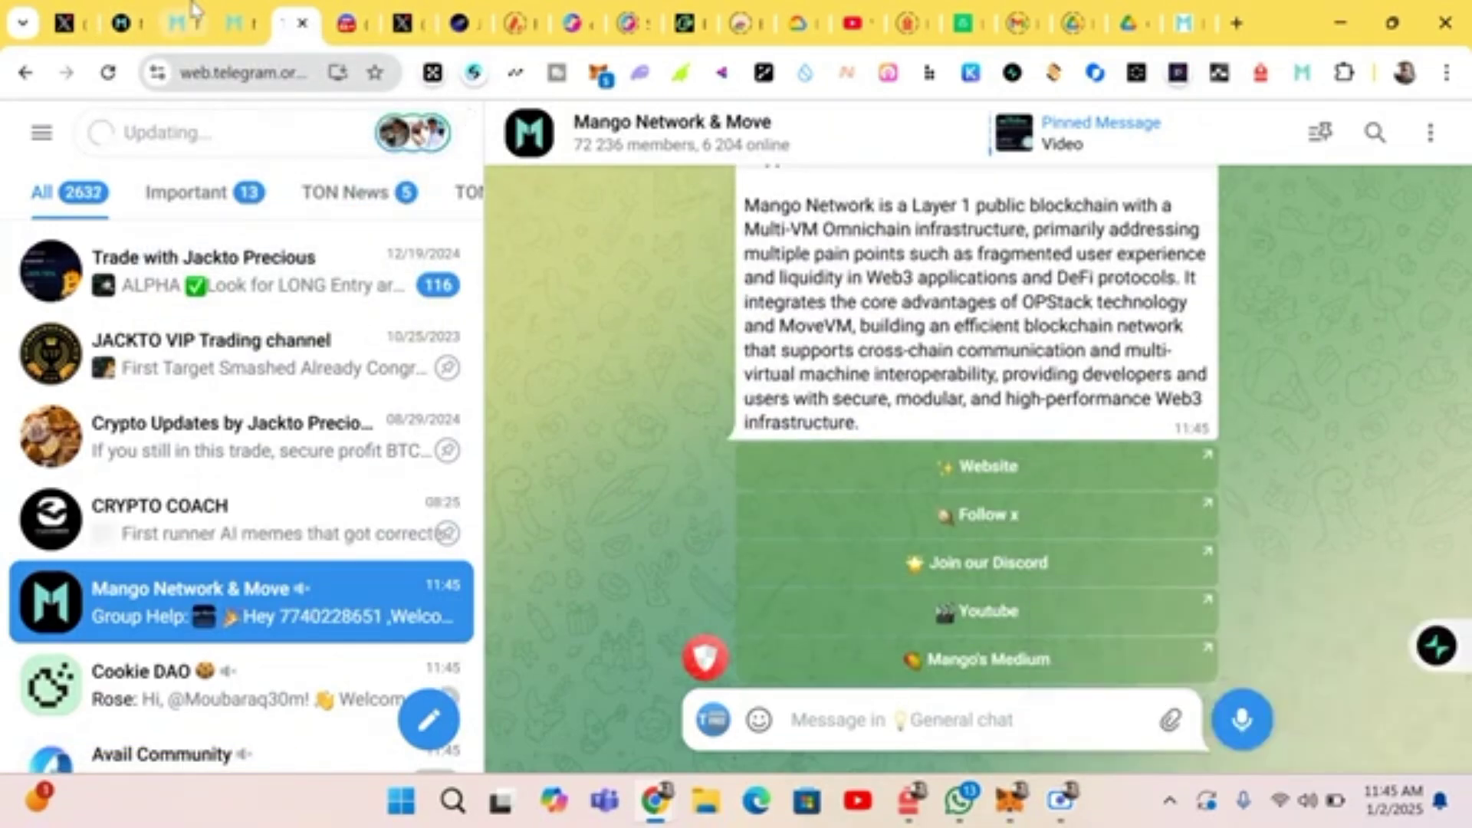
{"action": "left_click", "coordinate": [24, 76]}
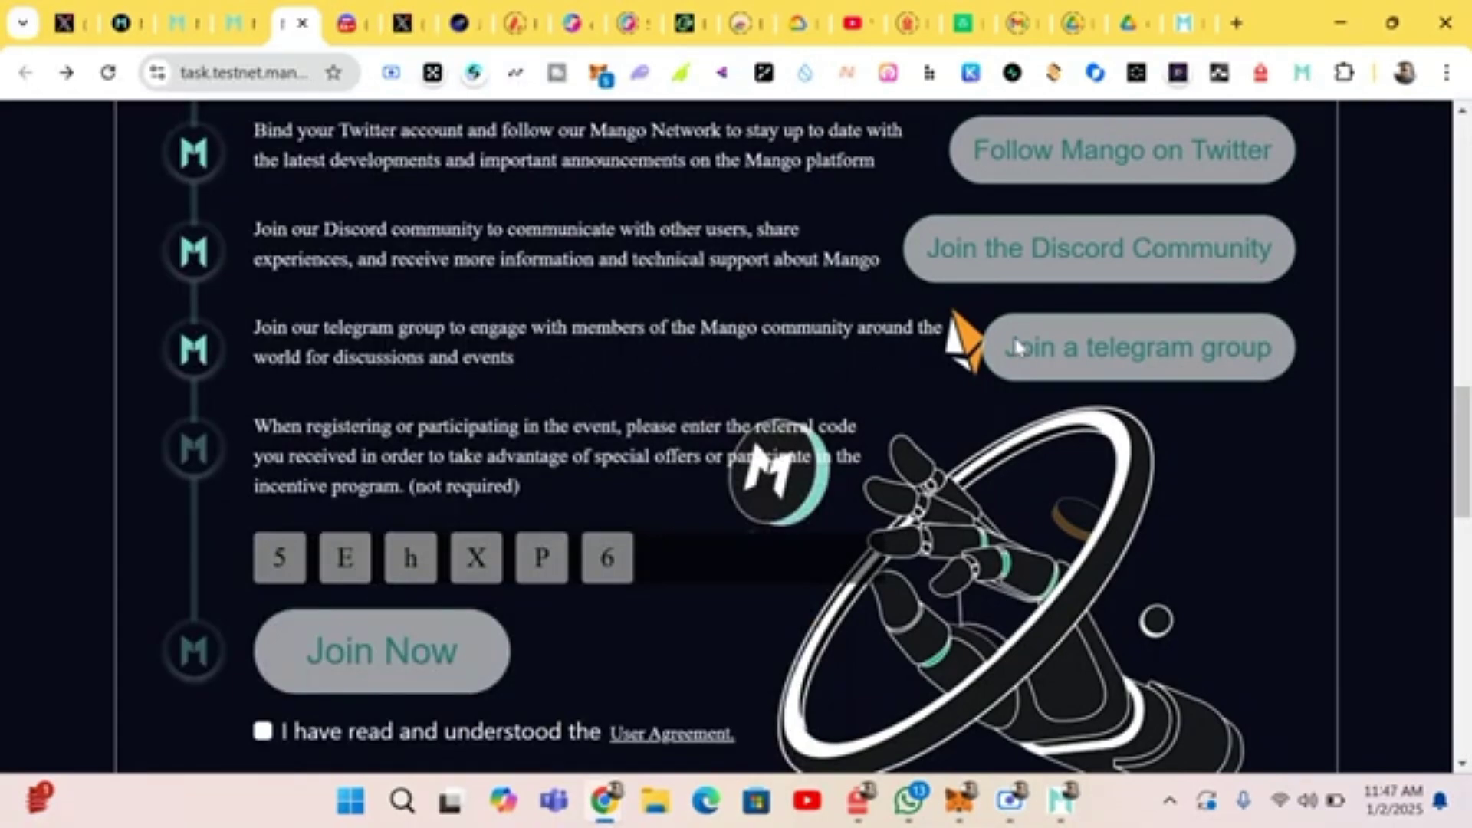
Step: Accept the User Agreement and join the Mango testnet event
{"action": "scroll", "coordinate": [164, 361], "scroll_direction": "up", "scroll_amount": 2}
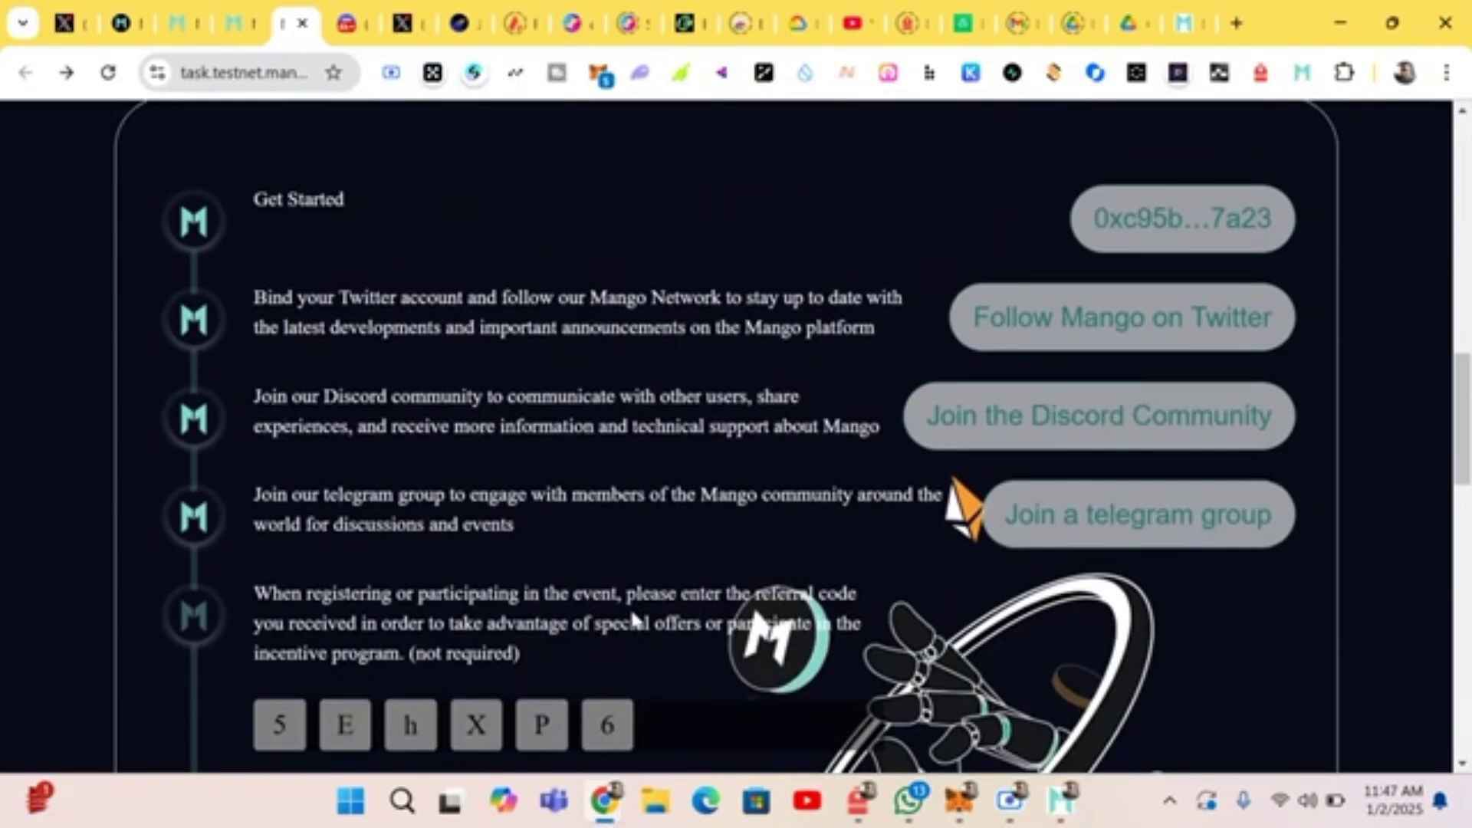
{"action": "scroll", "coordinate": [632, 617], "scroll_direction": "down", "scroll_amount": 2}
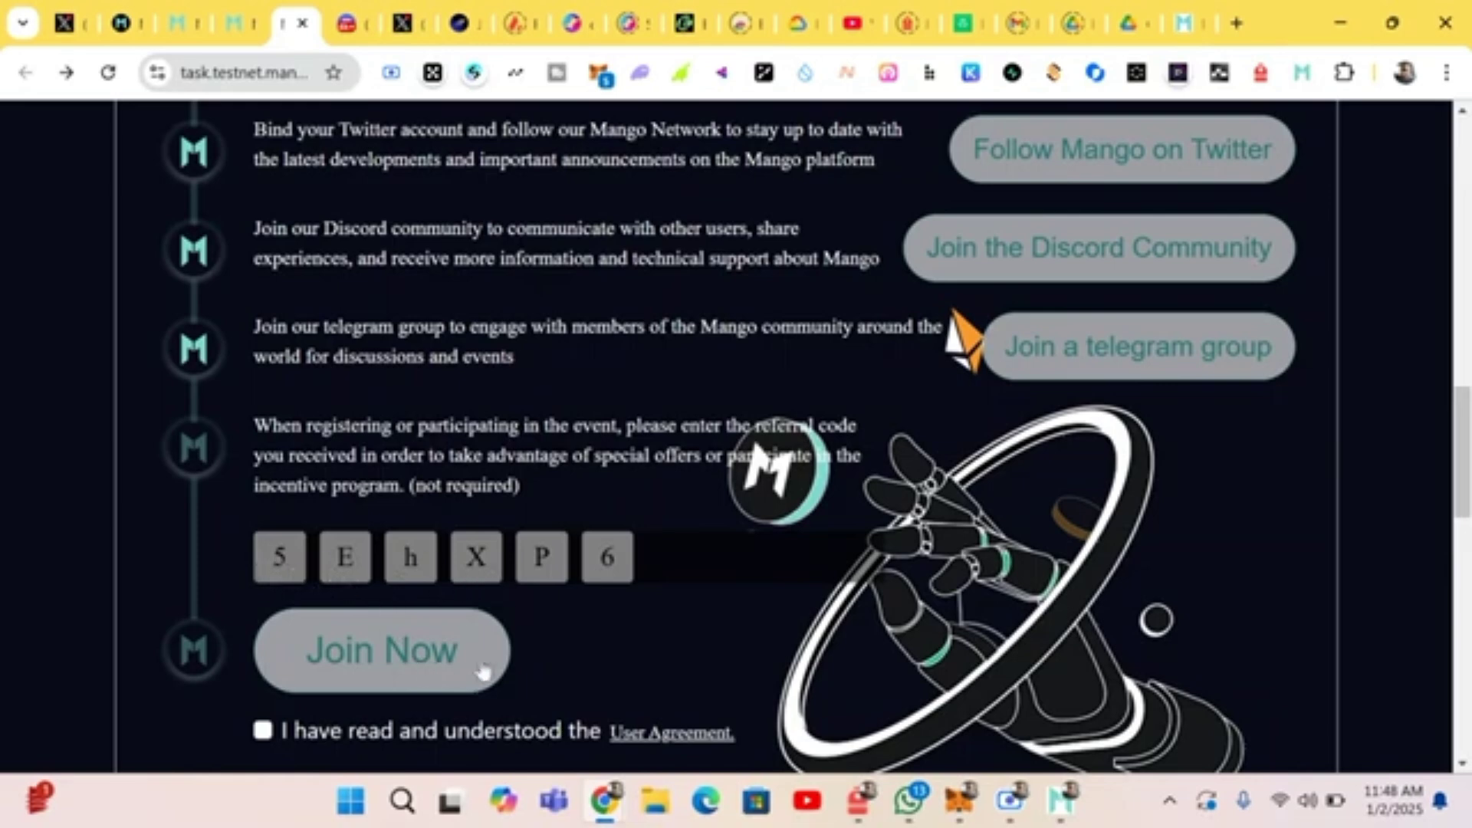
{"action": "scroll", "coordinate": [606, 645], "scroll_direction": "down", "scroll_amount": 1}
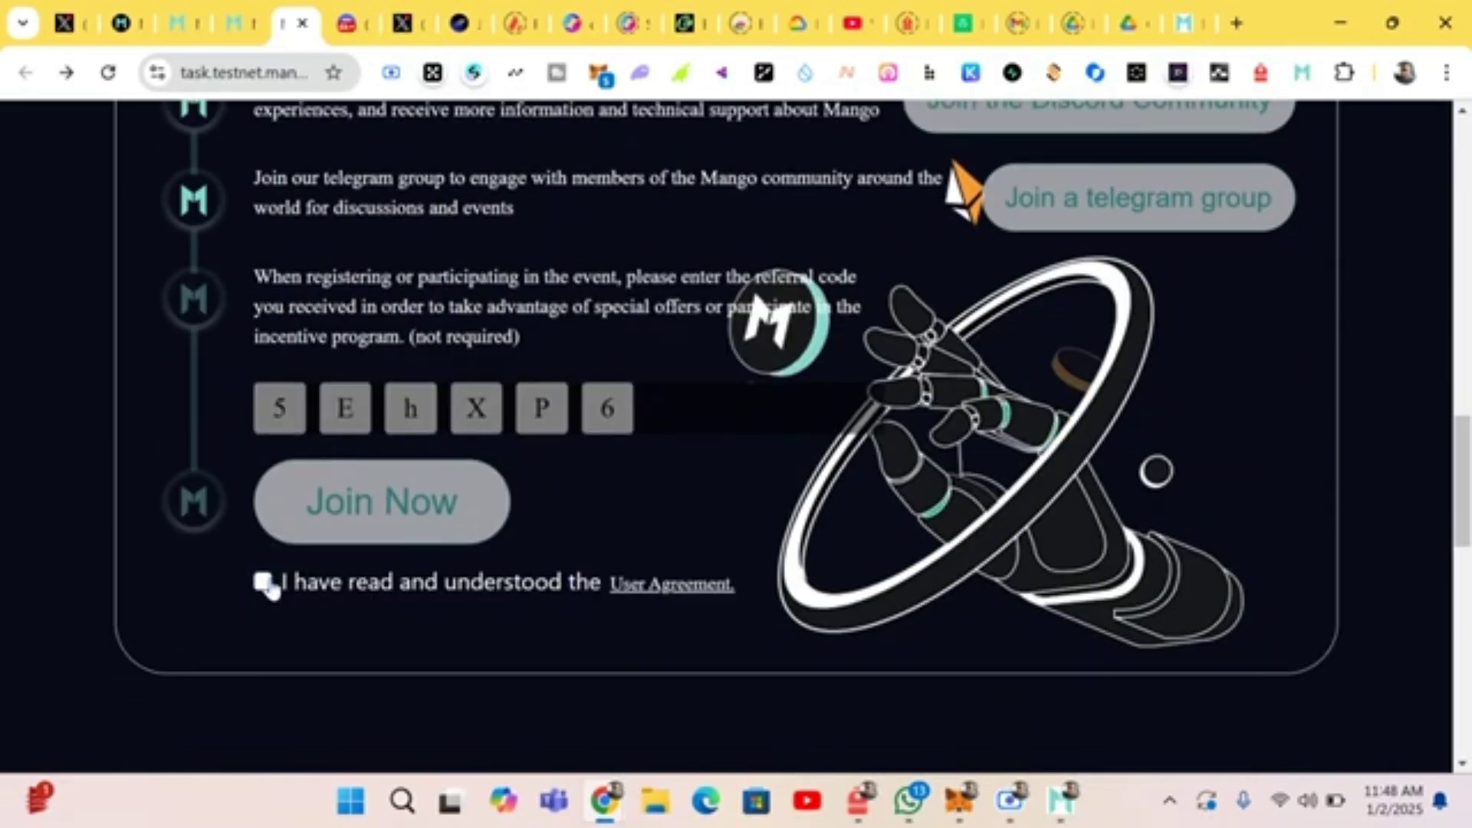
{"action": "left_click", "coordinate": [268, 584]}
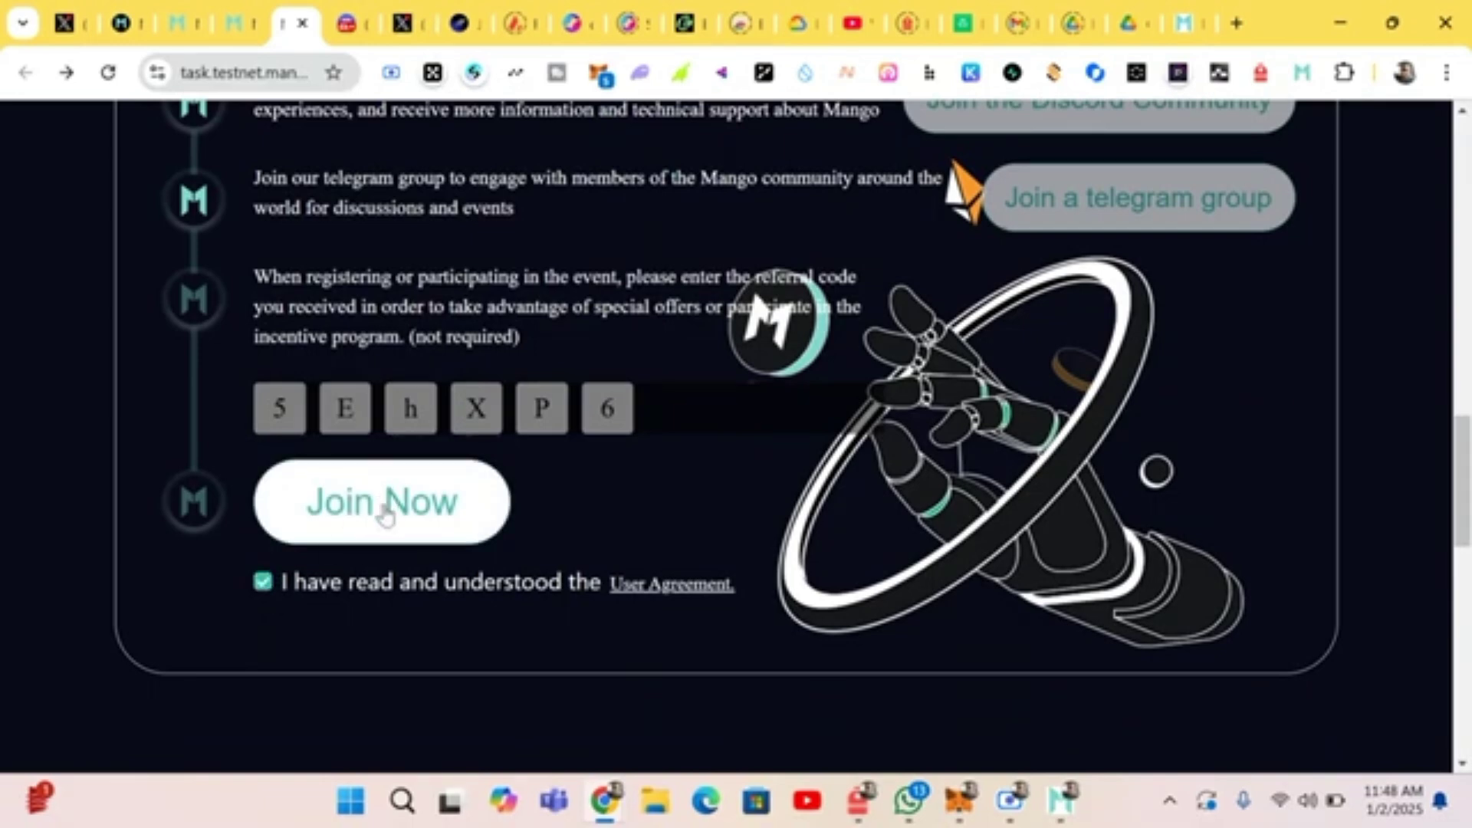
{"action": "left_click", "coordinate": [383, 513]}
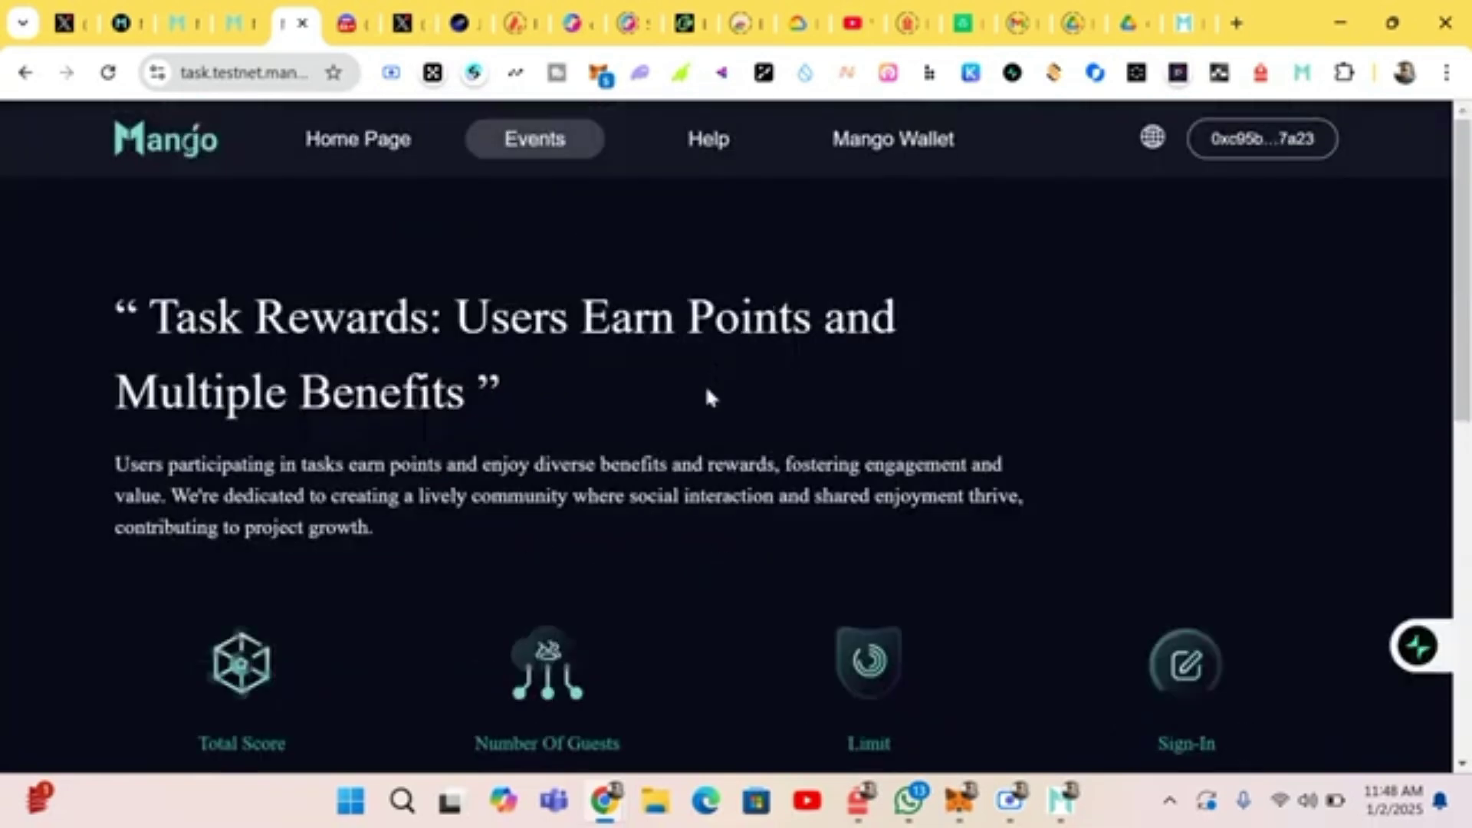
{"action": "scroll", "coordinate": [590, 402], "scroll_direction": "down", "scroll_amount": 2}
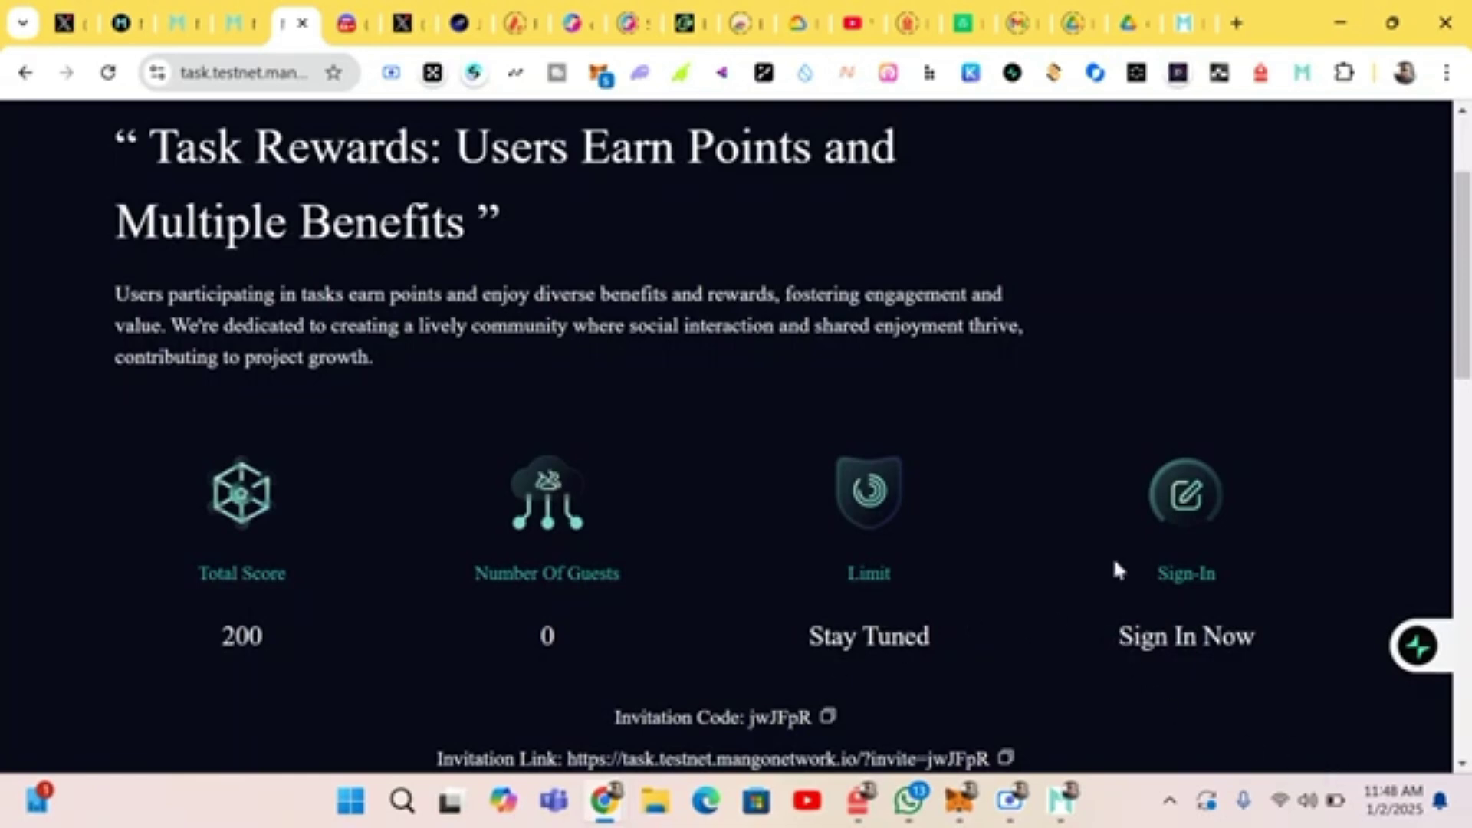
{"action": "scroll", "coordinate": [1111, 557], "scroll_direction": "down", "scroll_amount": 2}
{"action": "scroll", "coordinate": [770, 511], "scroll_direction": "down", "scroll_amount": 2}
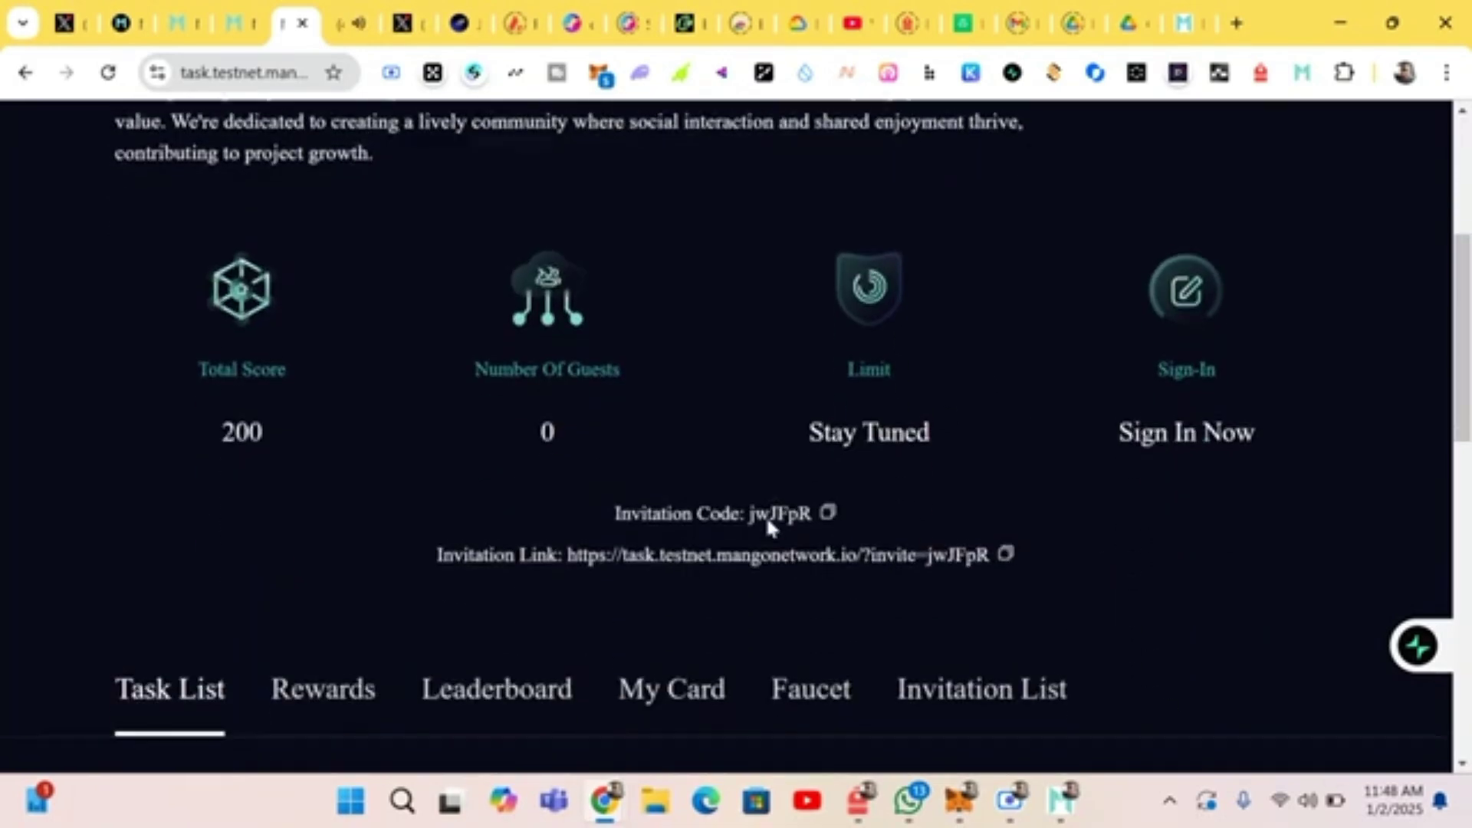
{"action": "scroll", "coordinate": [766, 515], "scroll_direction": "up", "scroll_amount": 5}
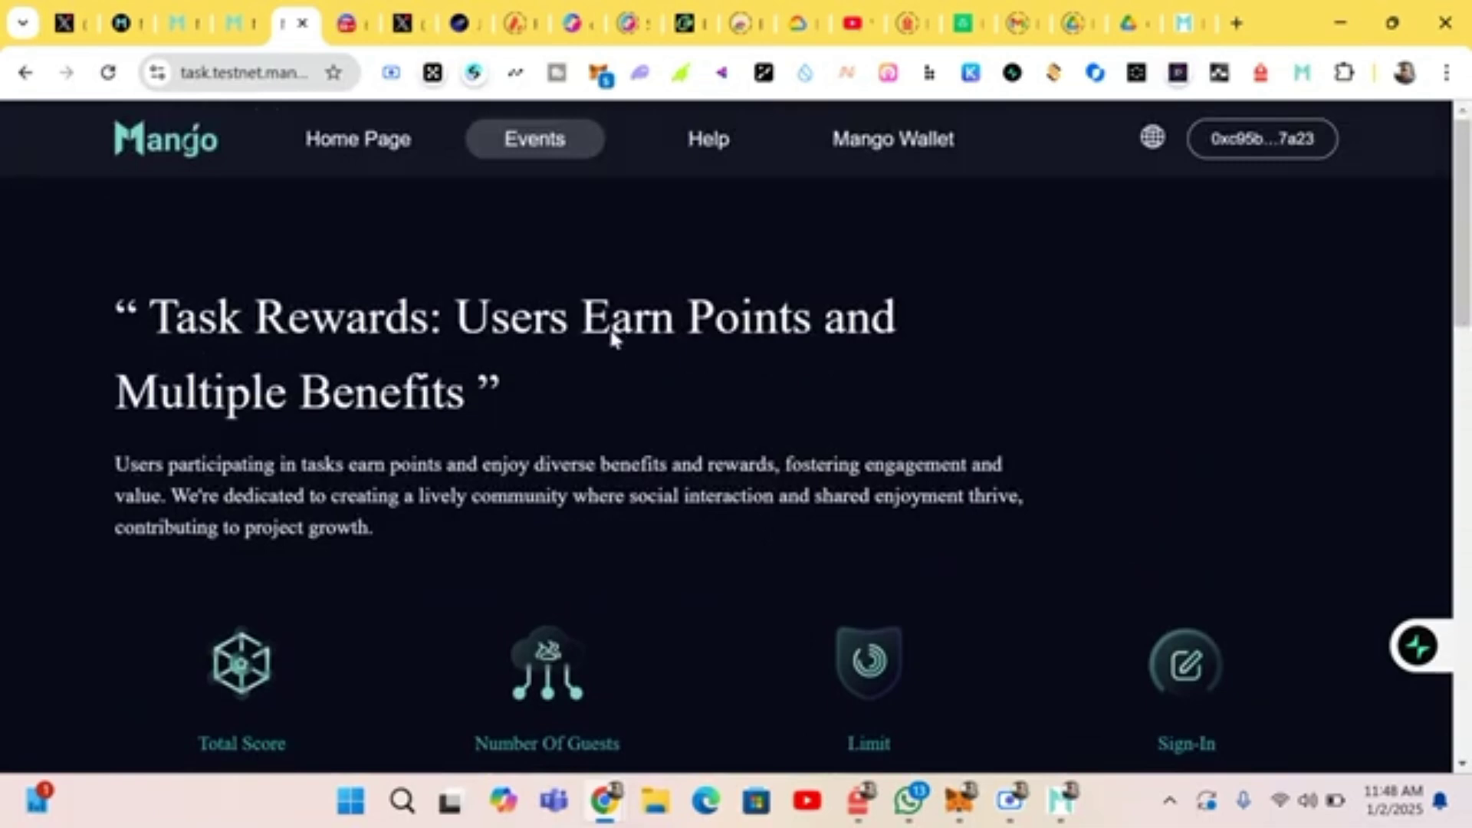
{"action": "scroll", "coordinate": [613, 338], "scroll_direction": "down", "scroll_amount": 5}
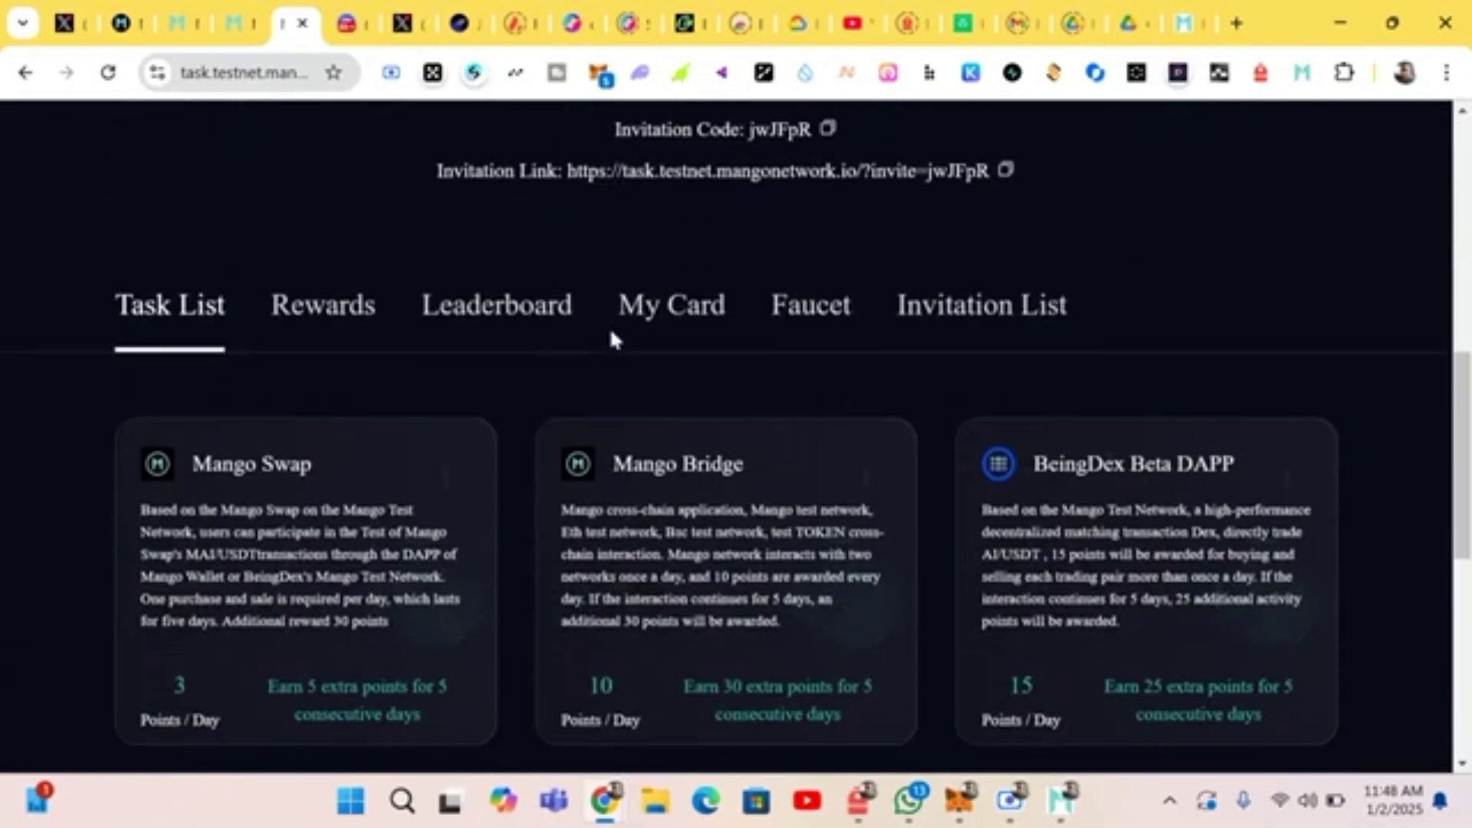
{"action": "scroll", "coordinate": [613, 337], "scroll_direction": "down", "scroll_amount": 1}
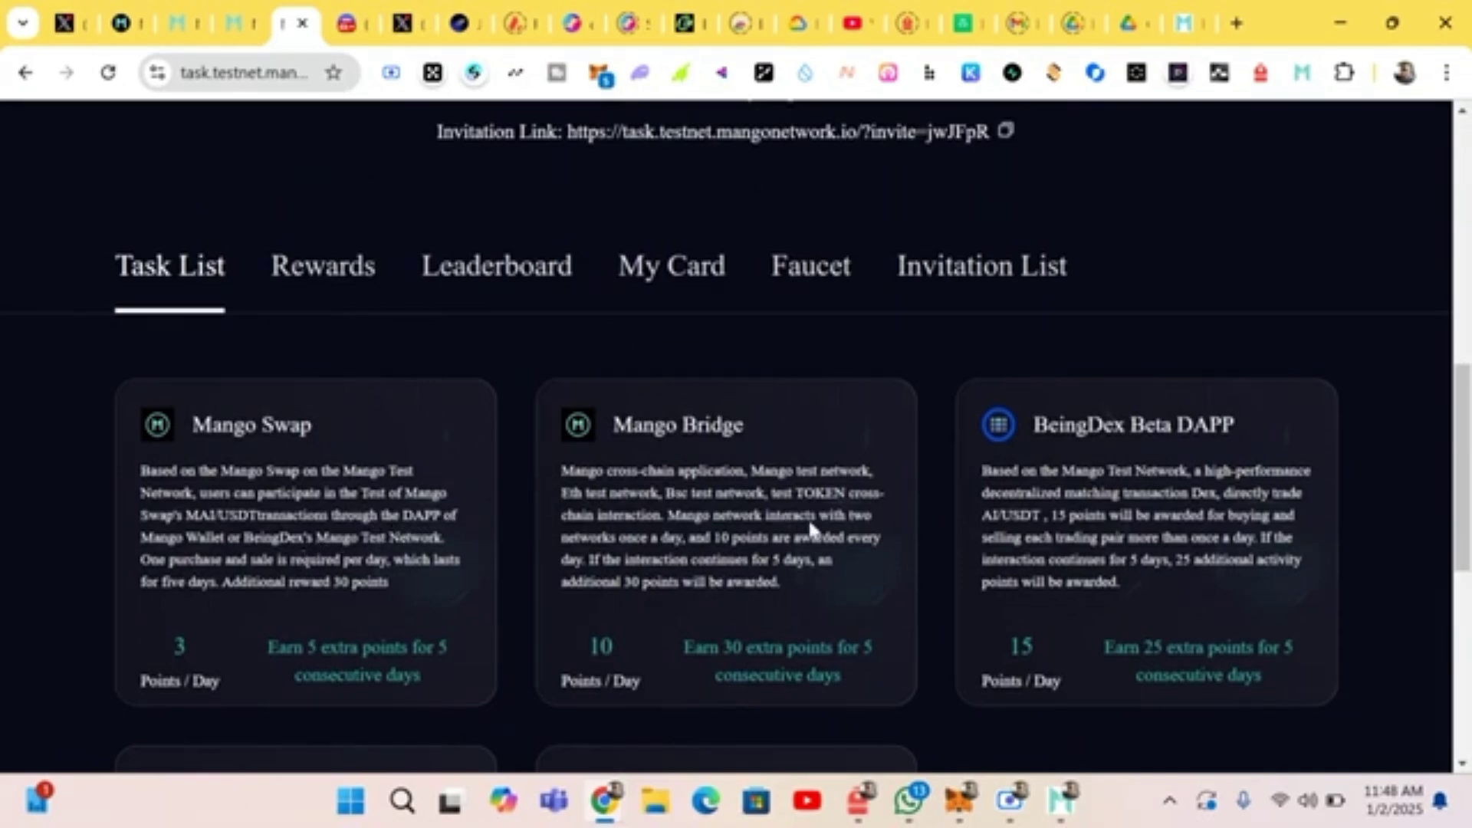
{"action": "scroll", "coordinate": [910, 561], "scroll_direction": "down", "scroll_amount": 6}
{"action": "scroll", "coordinate": [910, 561], "scroll_direction": "up", "scroll_amount": 3}
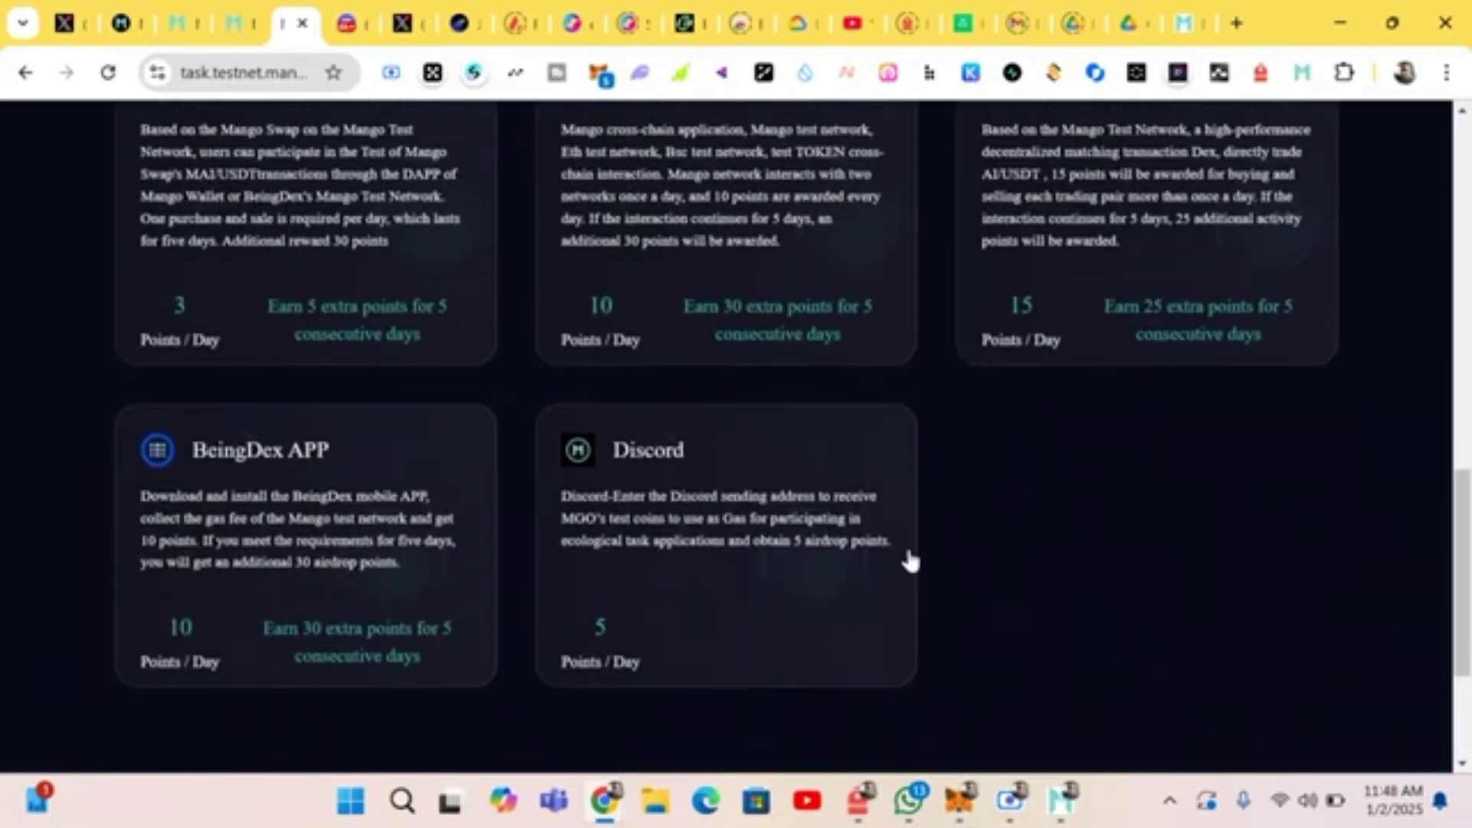
{"action": "scroll", "coordinate": [910, 561], "scroll_direction": "up", "scroll_amount": 4}
{"action": "scroll", "coordinate": [910, 562], "scroll_direction": "down", "scroll_amount": 5}
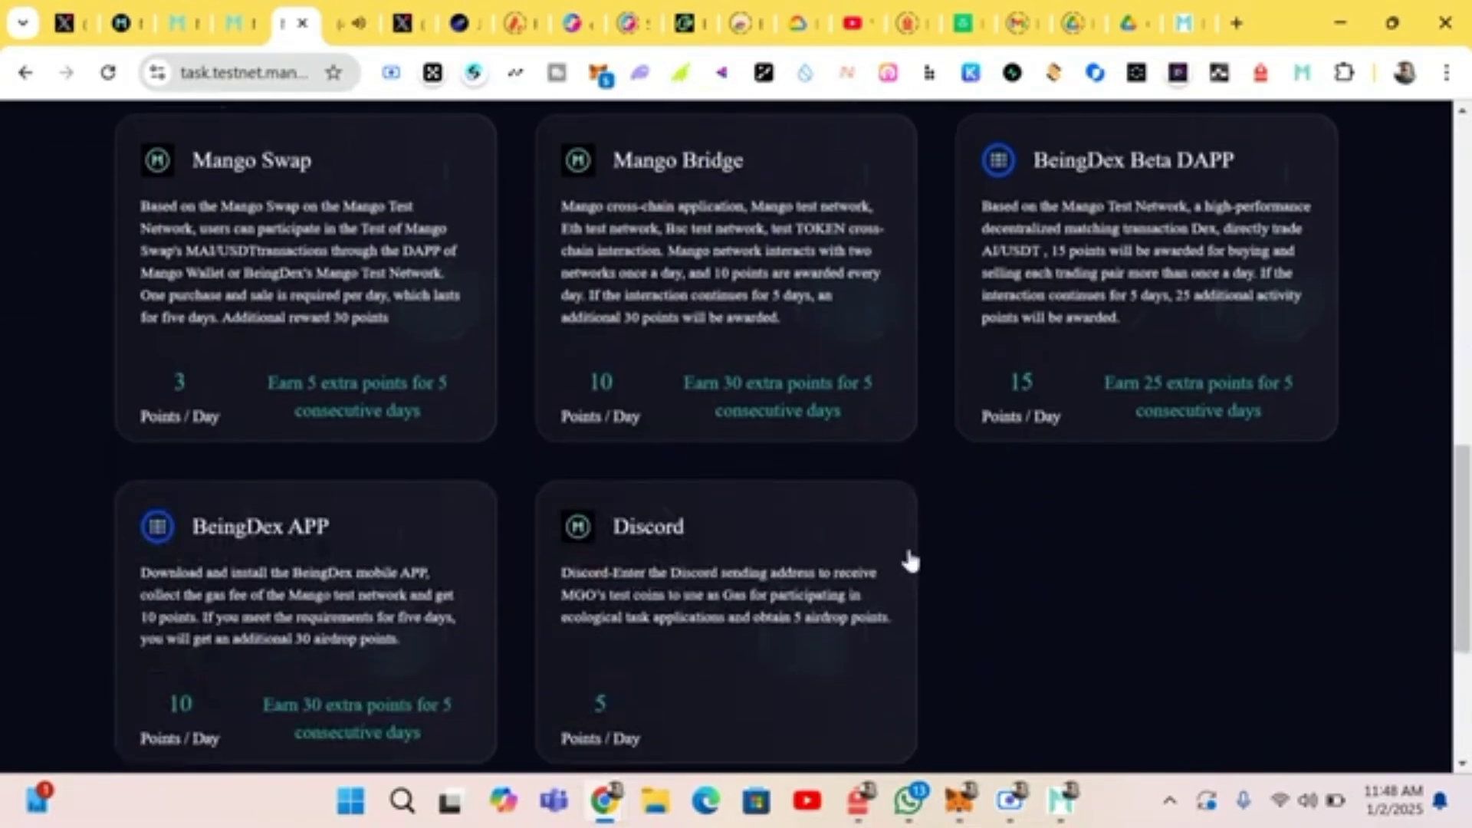
{"action": "scroll", "coordinate": [910, 561], "scroll_direction": "up", "scroll_amount": 3}
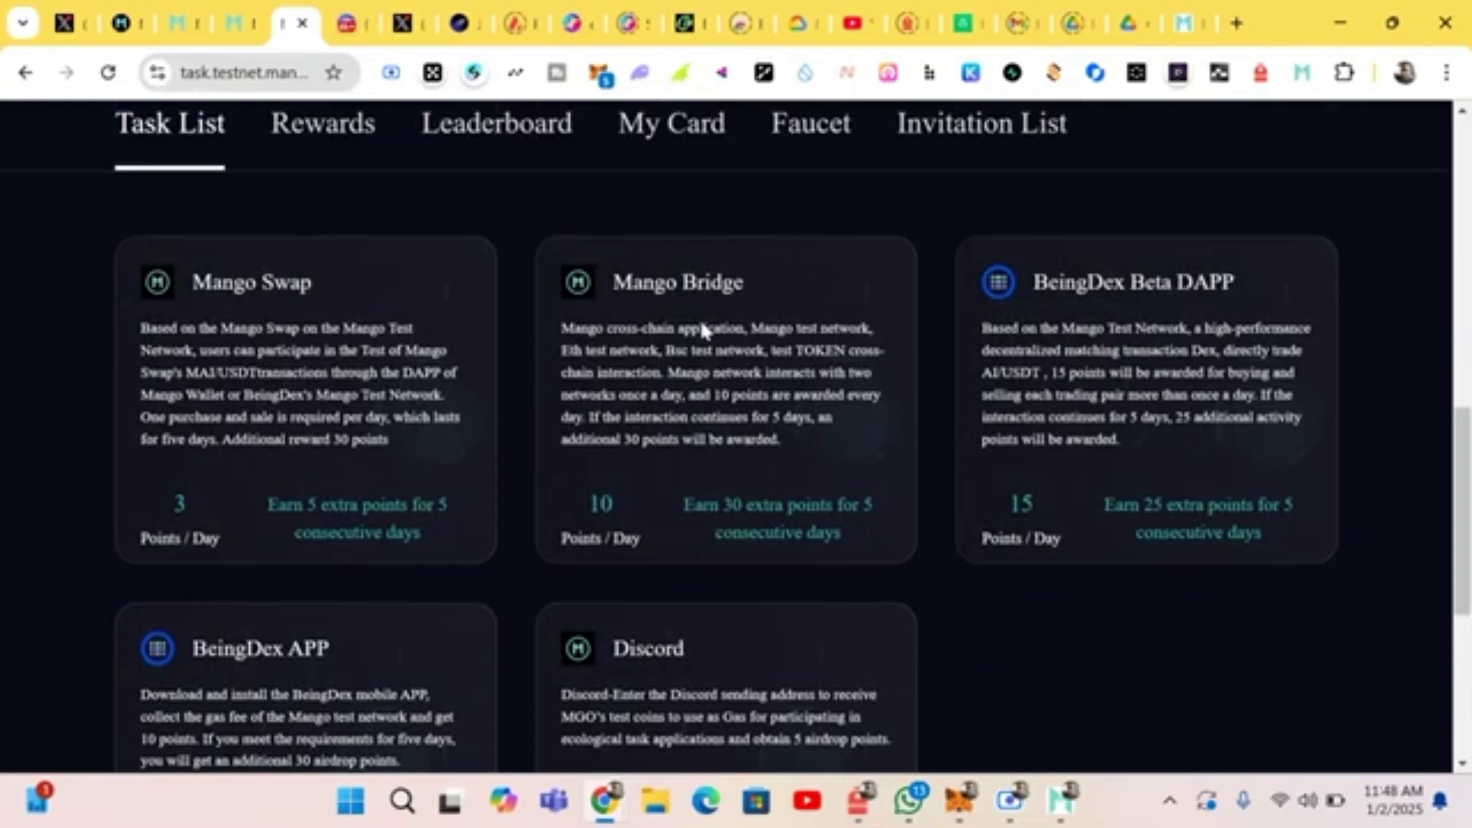
{"action": "scroll", "coordinate": [534, 587], "scroll_direction": "down", "scroll_amount": 3}
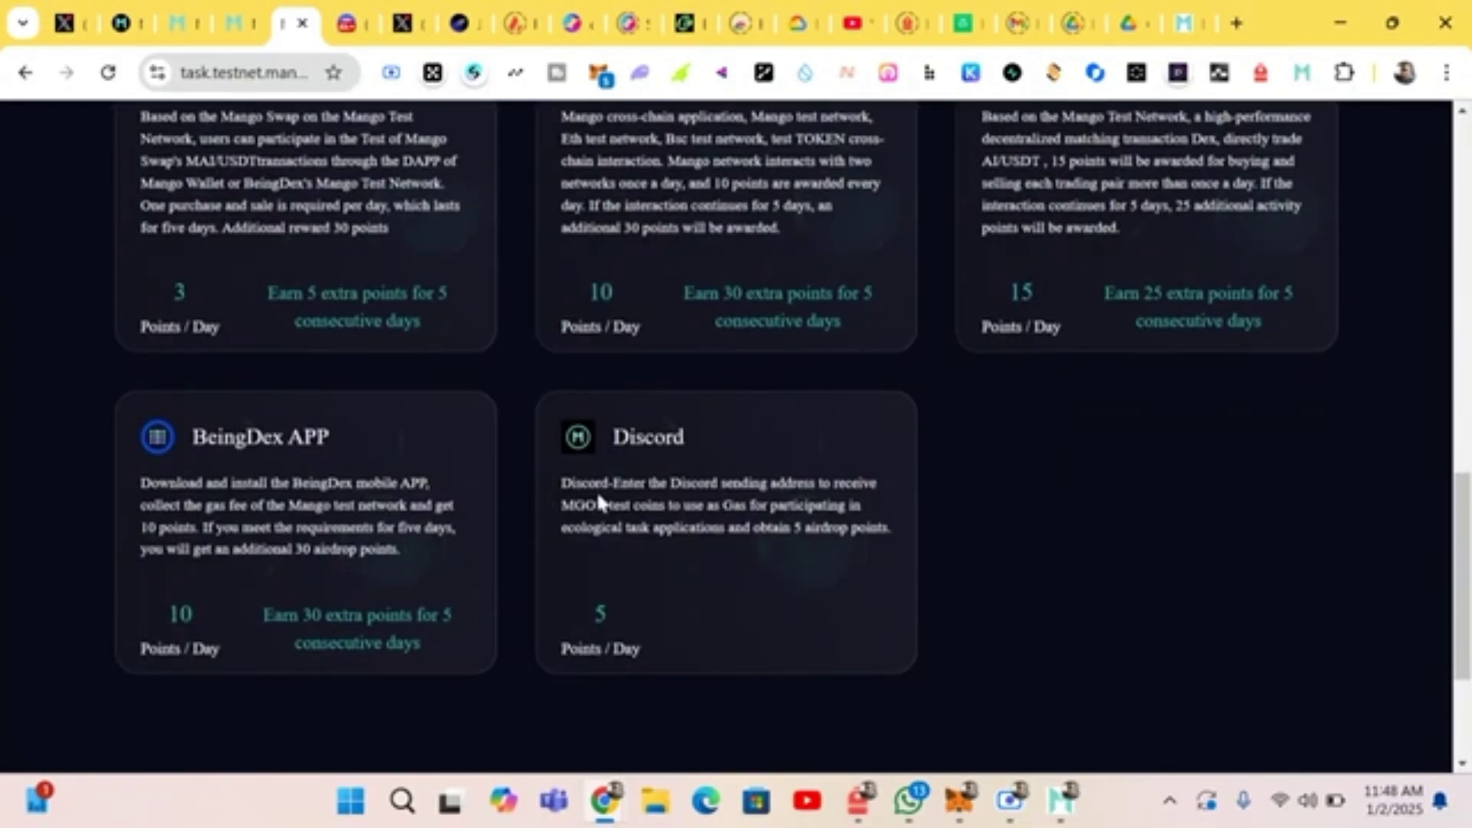
{"action": "scroll", "coordinate": [608, 456], "scroll_direction": "up", "scroll_amount": 1}
{"action": "scroll", "coordinate": [610, 457], "scroll_direction": "up", "scroll_amount": 10}
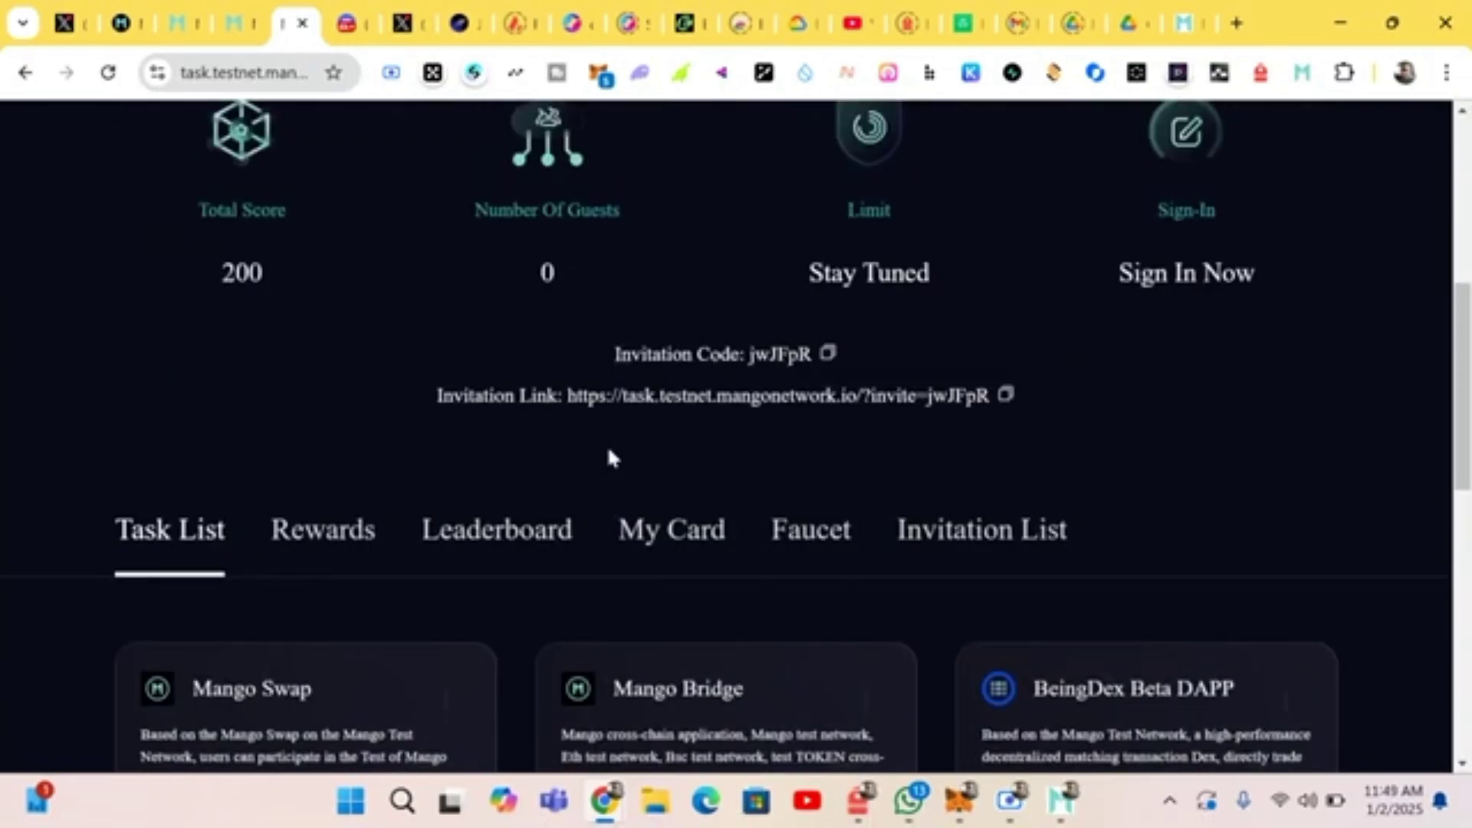
{"action": "scroll", "coordinate": [611, 458], "scroll_direction": "up", "scroll_amount": 3}
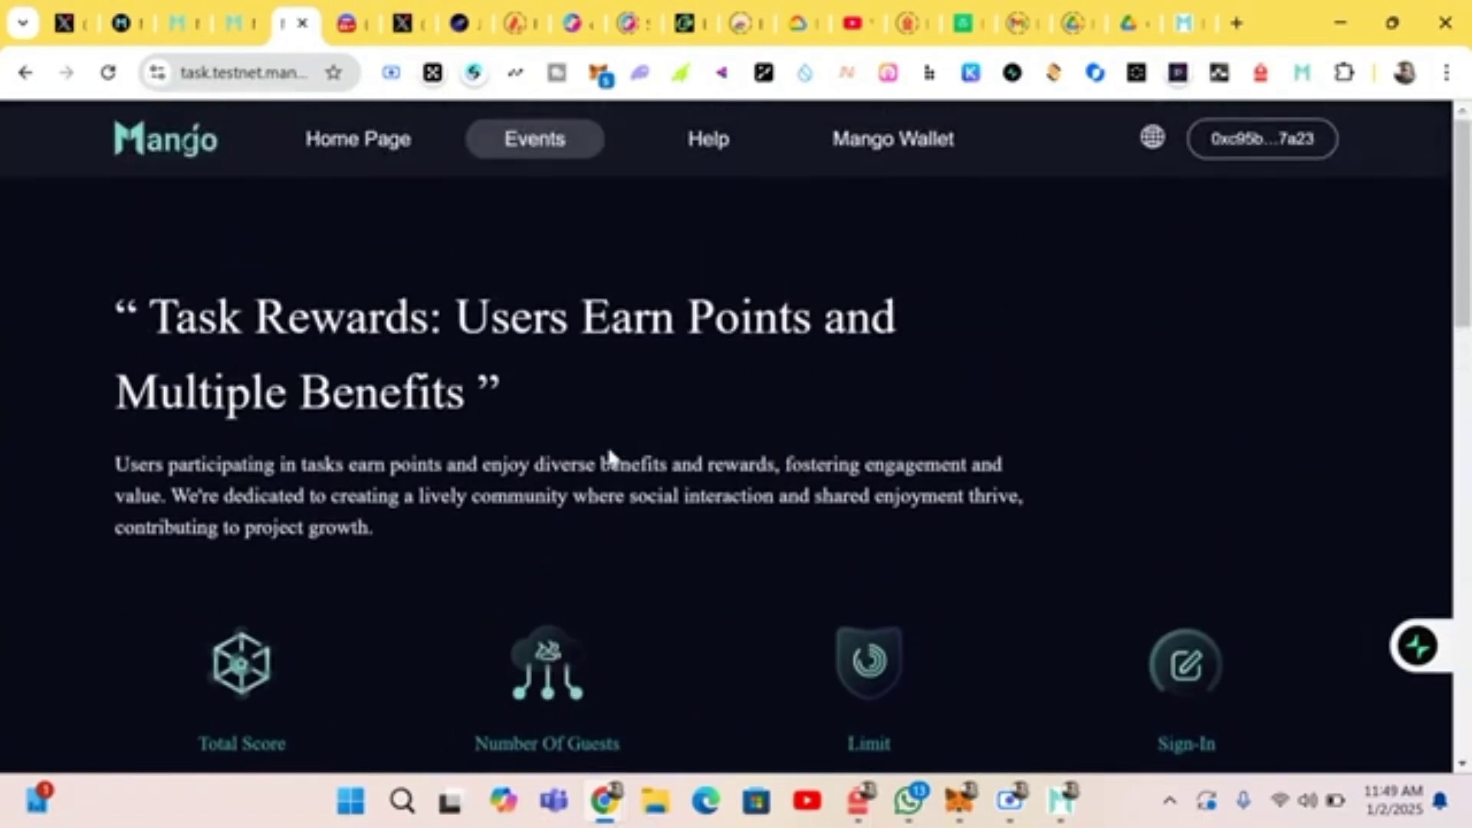
{"action": "scroll", "coordinate": [391, 512], "scroll_direction": "down", "scroll_amount": 10}
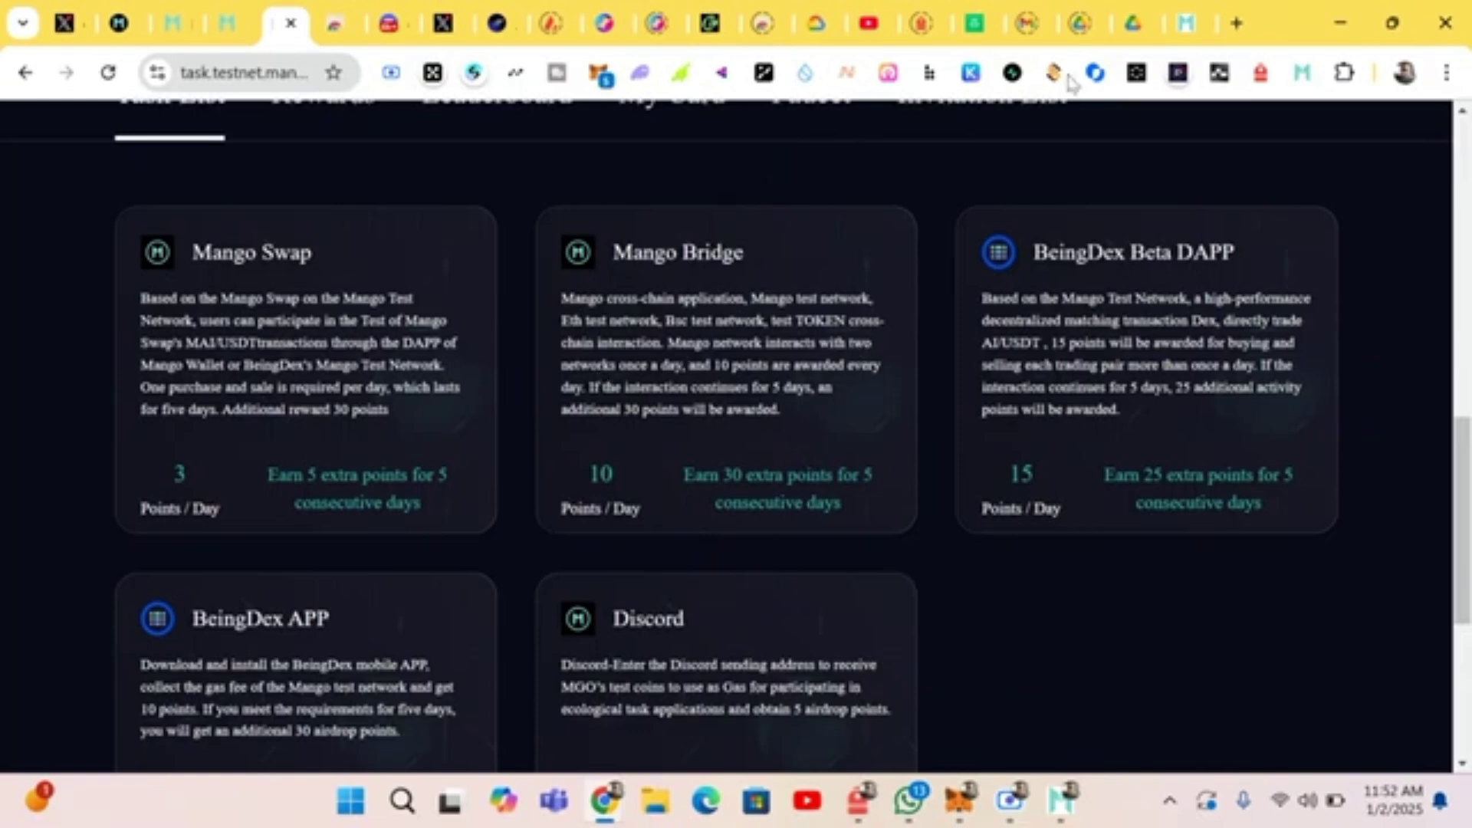
{"action": "left_click", "coordinate": [1301, 73]}
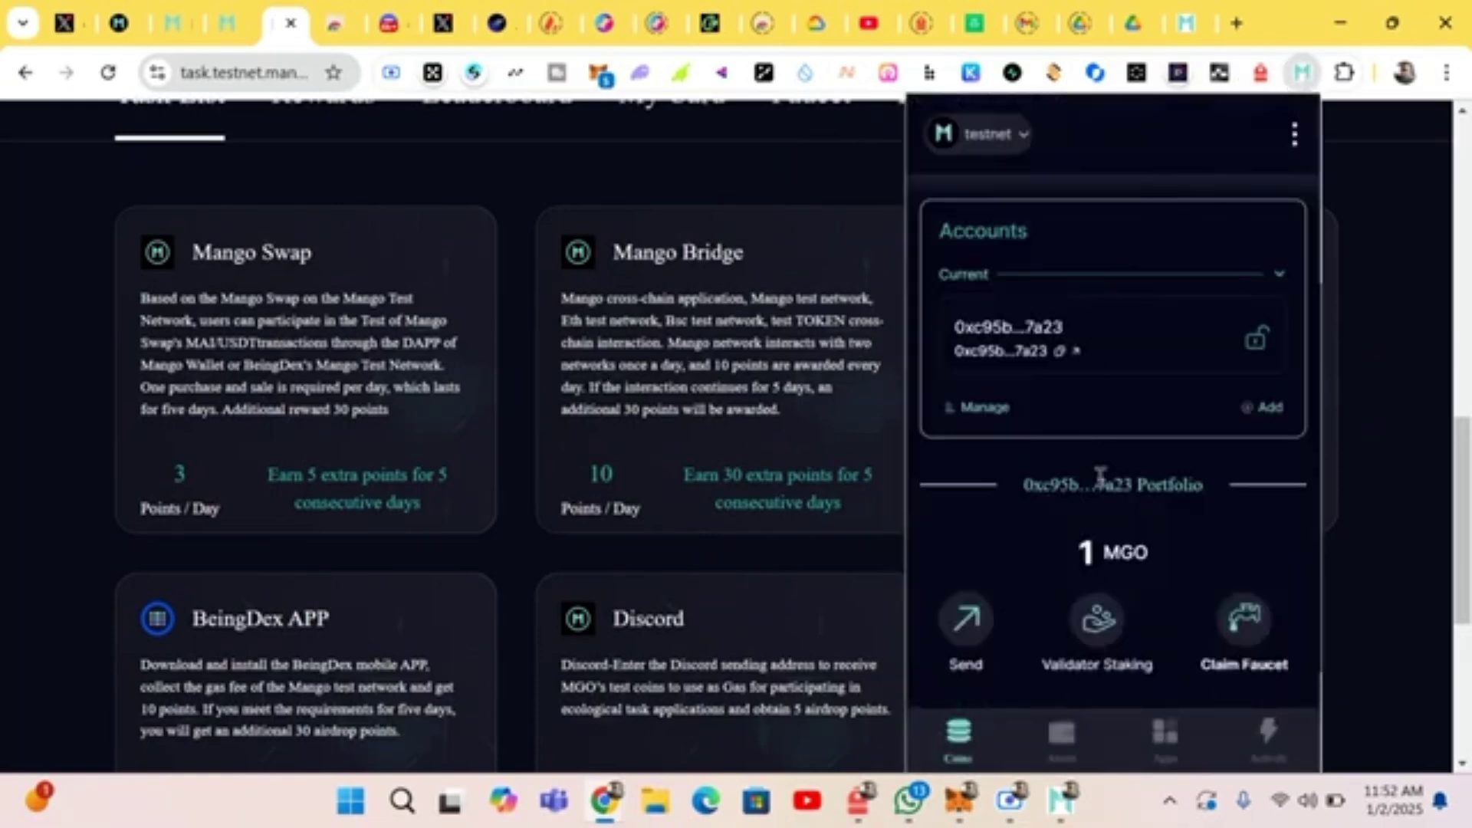
{"action": "scroll", "coordinate": [1097, 479], "scroll_direction": "down", "scroll_amount": 2}
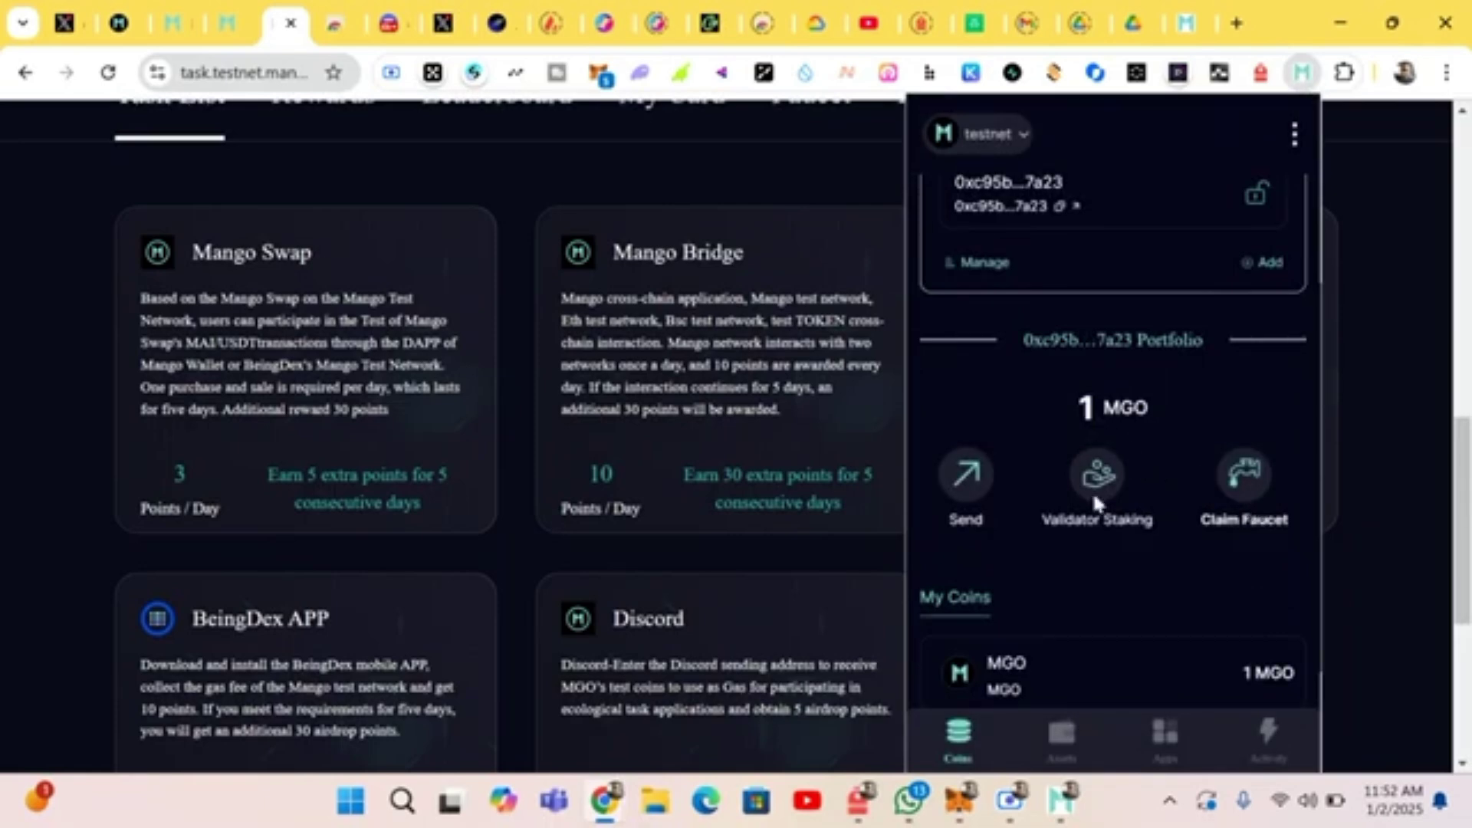
{"action": "scroll", "coordinate": [1092, 491], "scroll_direction": "down", "scroll_amount": 1}
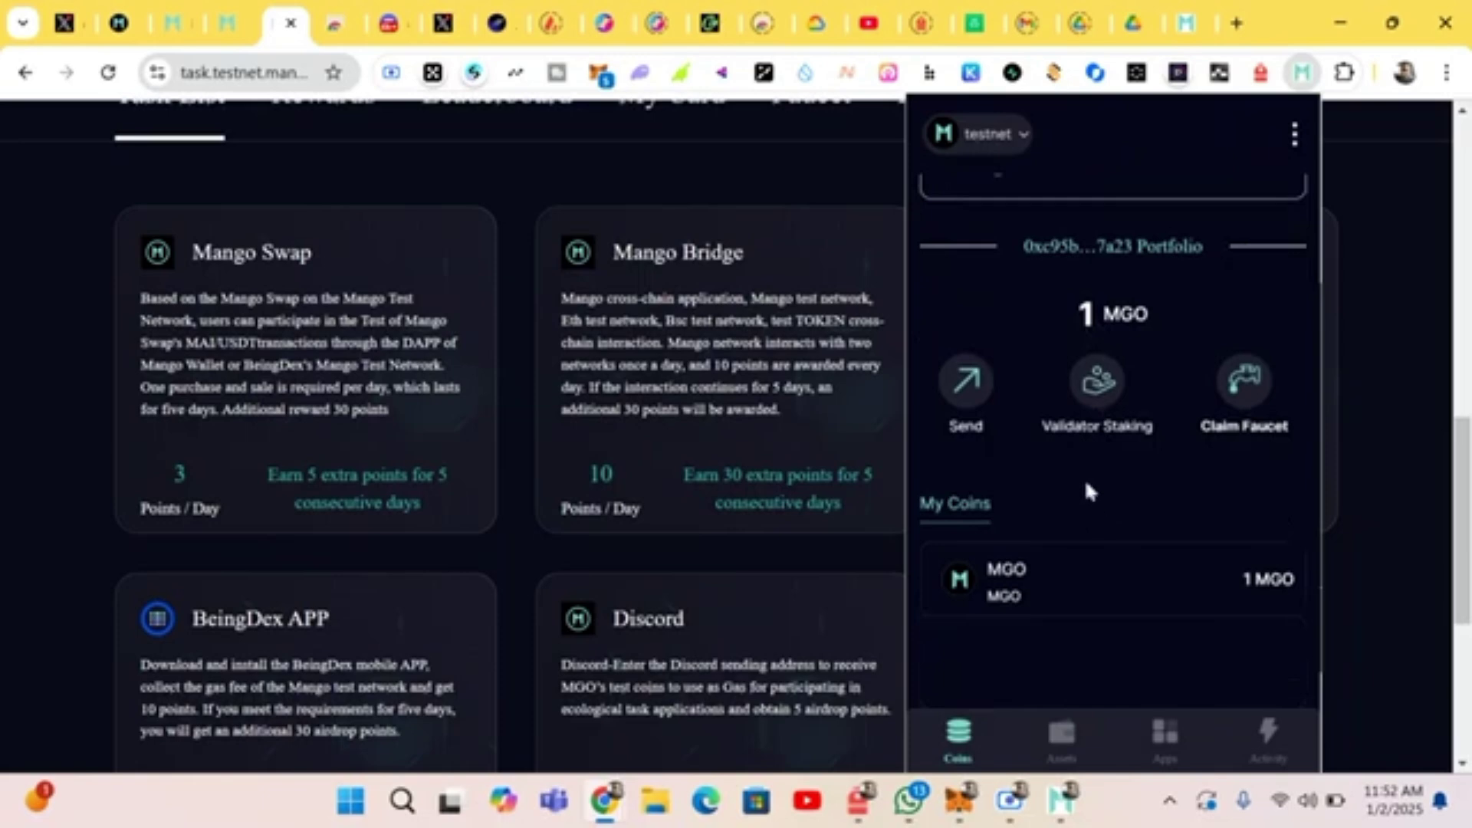
{"action": "scroll", "coordinate": [1084, 477], "scroll_direction": "up", "scroll_amount": 1}
{"action": "left_click", "coordinate": [826, 159]}
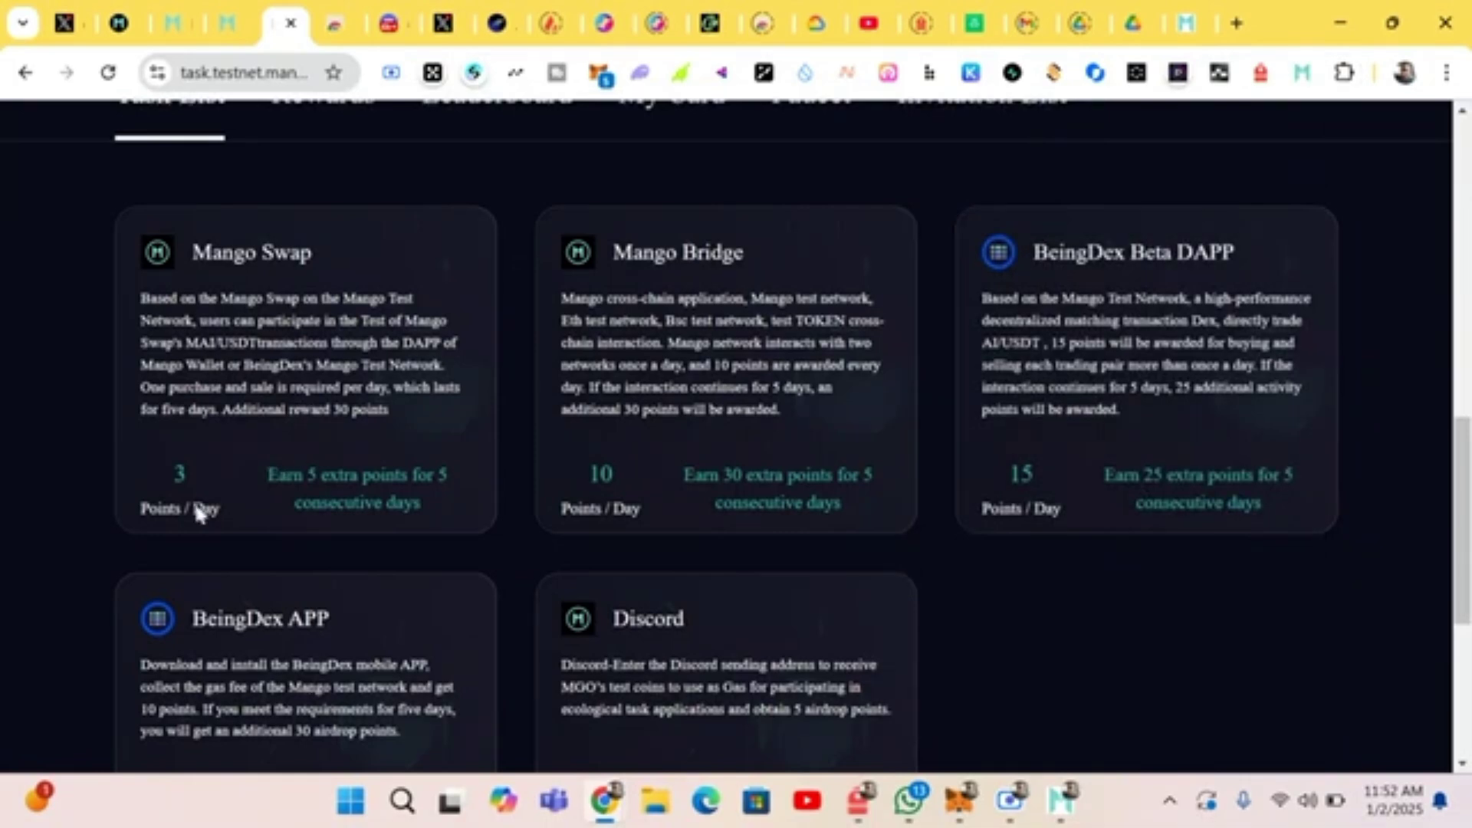
Step: Open the Mango Swap task with the wallet connected and select MGO to USDT
{"action": "left_click", "coordinate": [301, 485]}
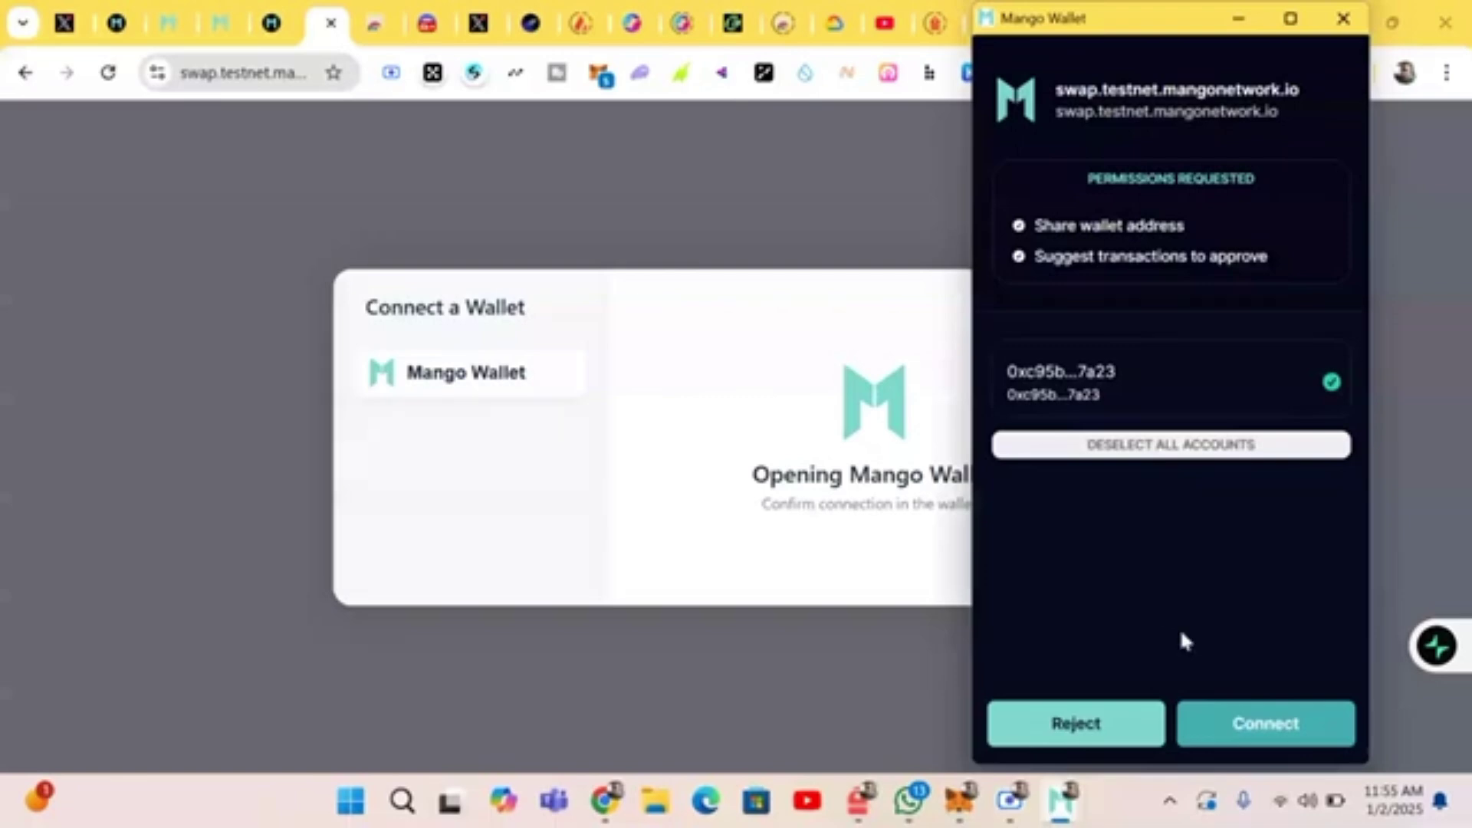
{"action": "left_click", "coordinate": [1241, 725]}
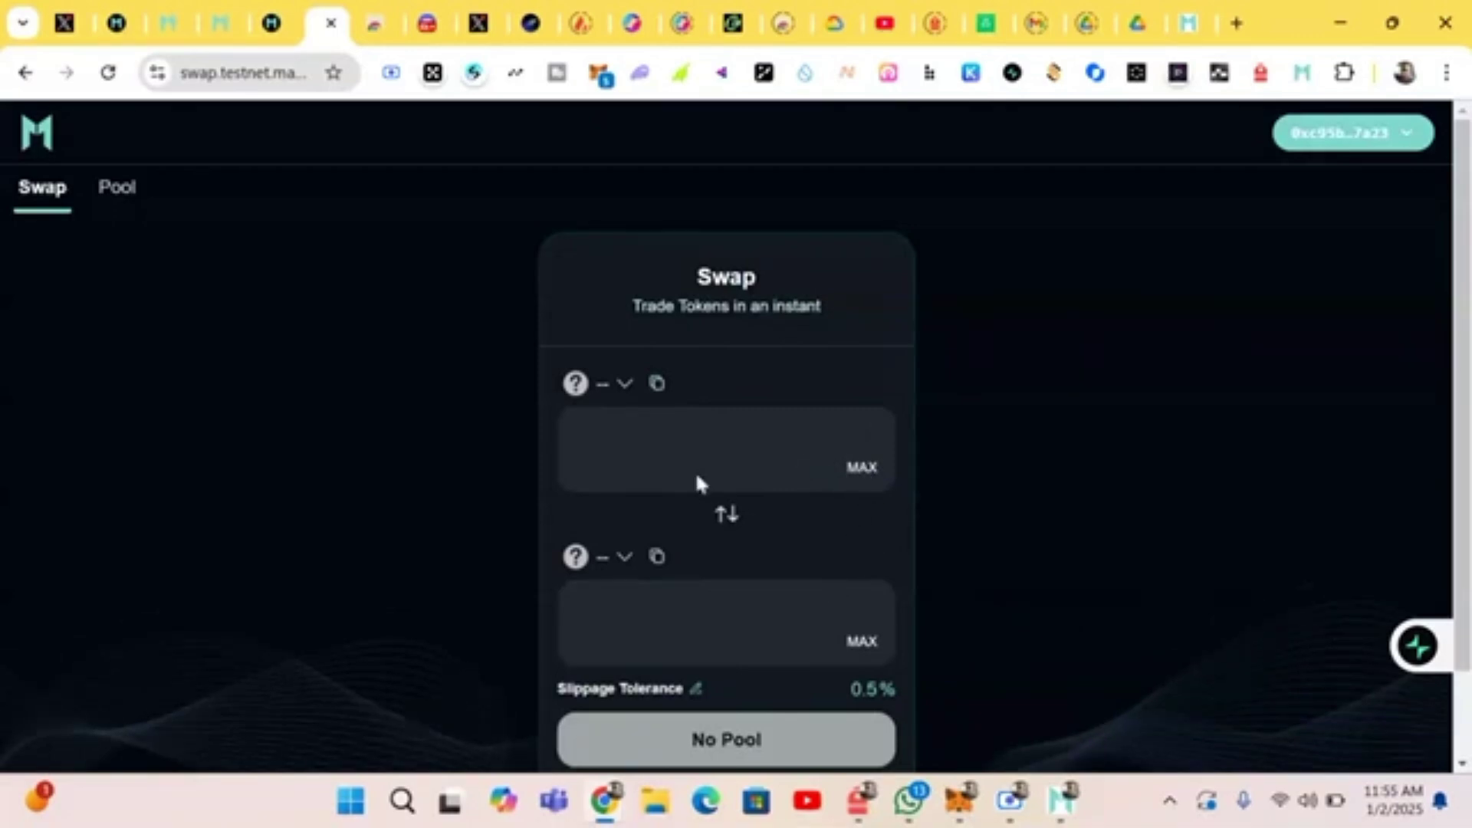
{"action": "left_click", "coordinate": [622, 385]}
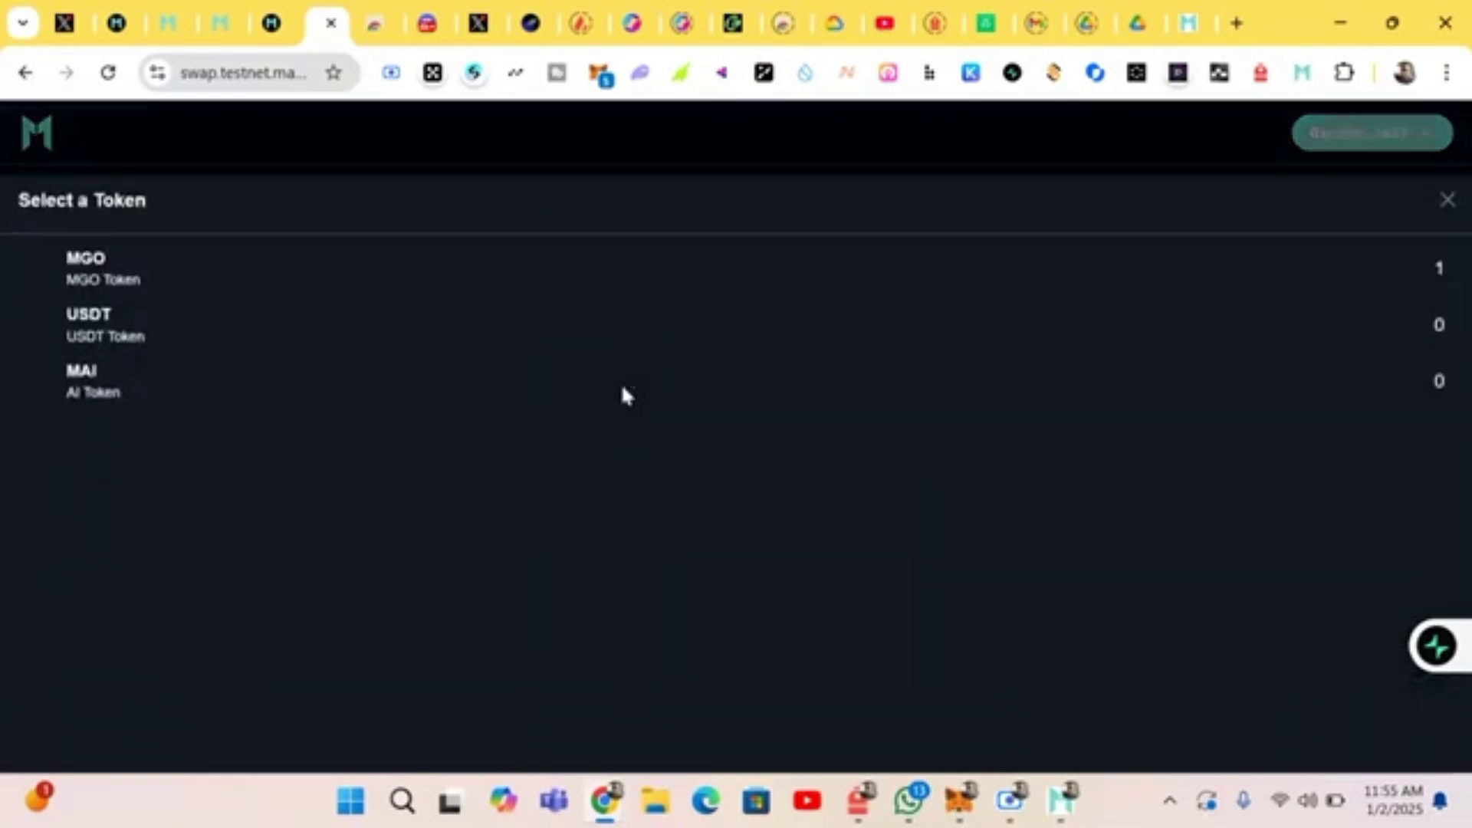
{"action": "left_click", "coordinate": [458, 274]}
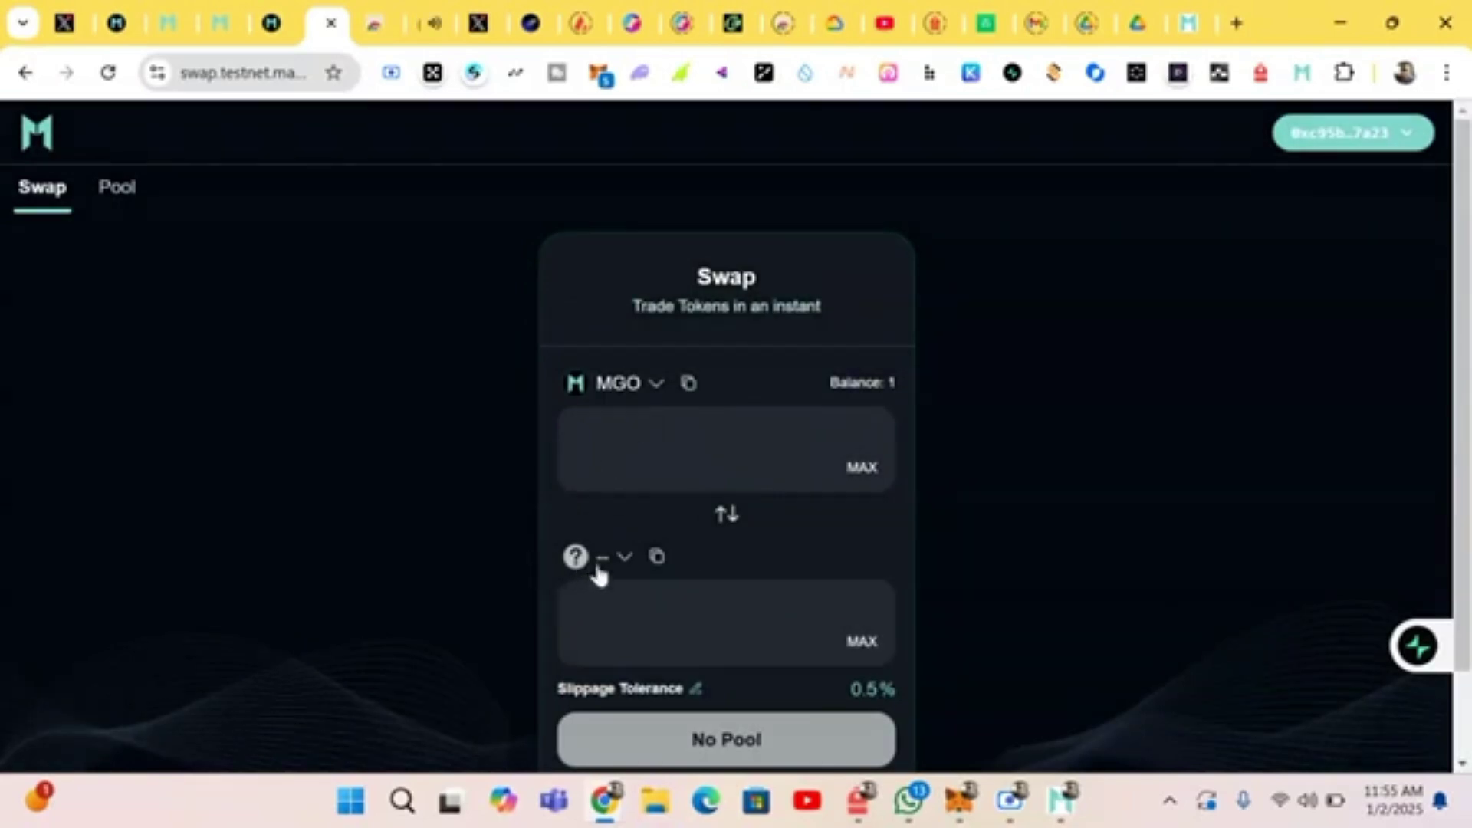
{"action": "left_click", "coordinate": [624, 560]}
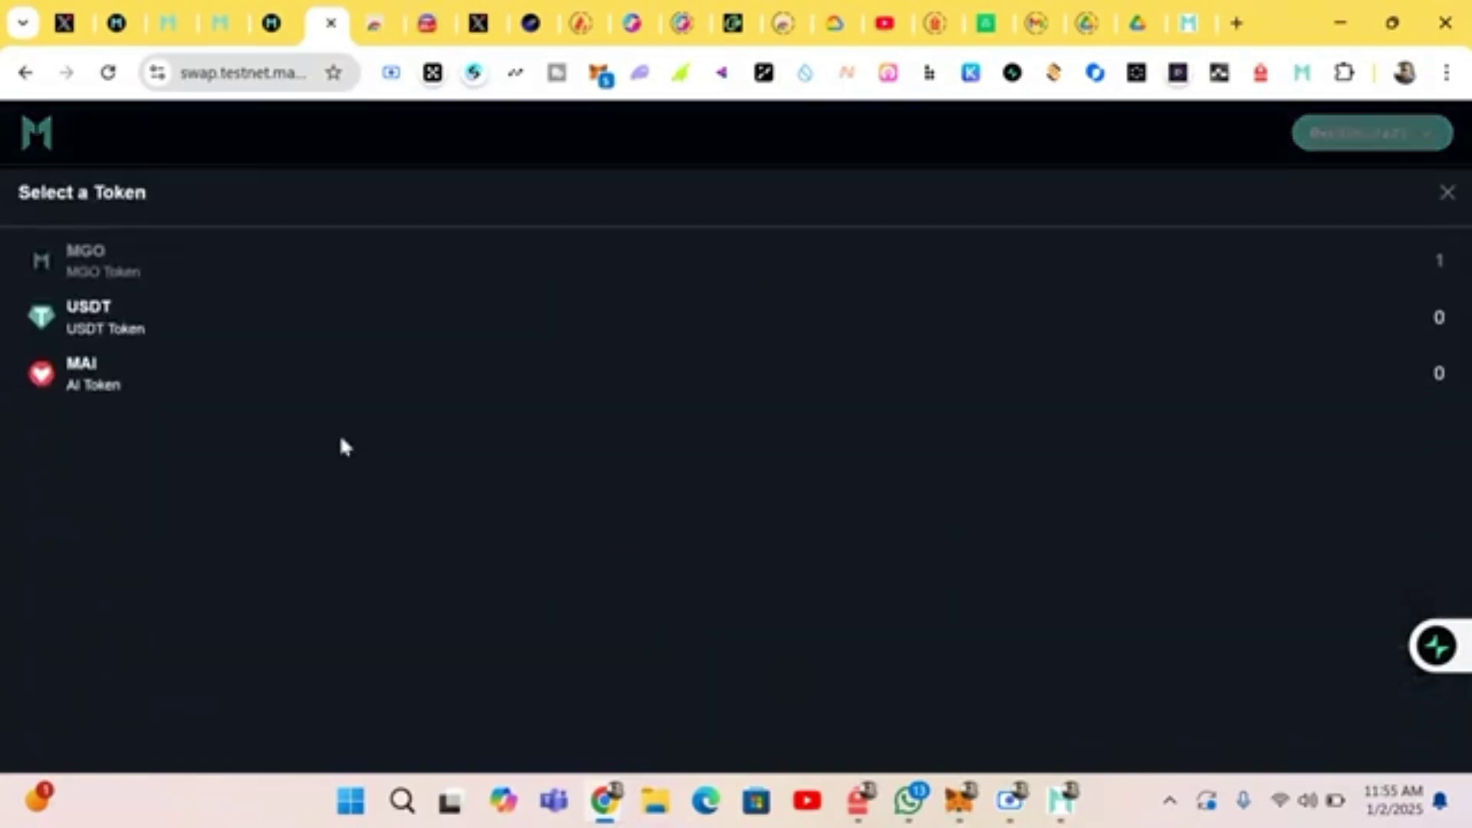
{"action": "left_click", "coordinate": [150, 318]}
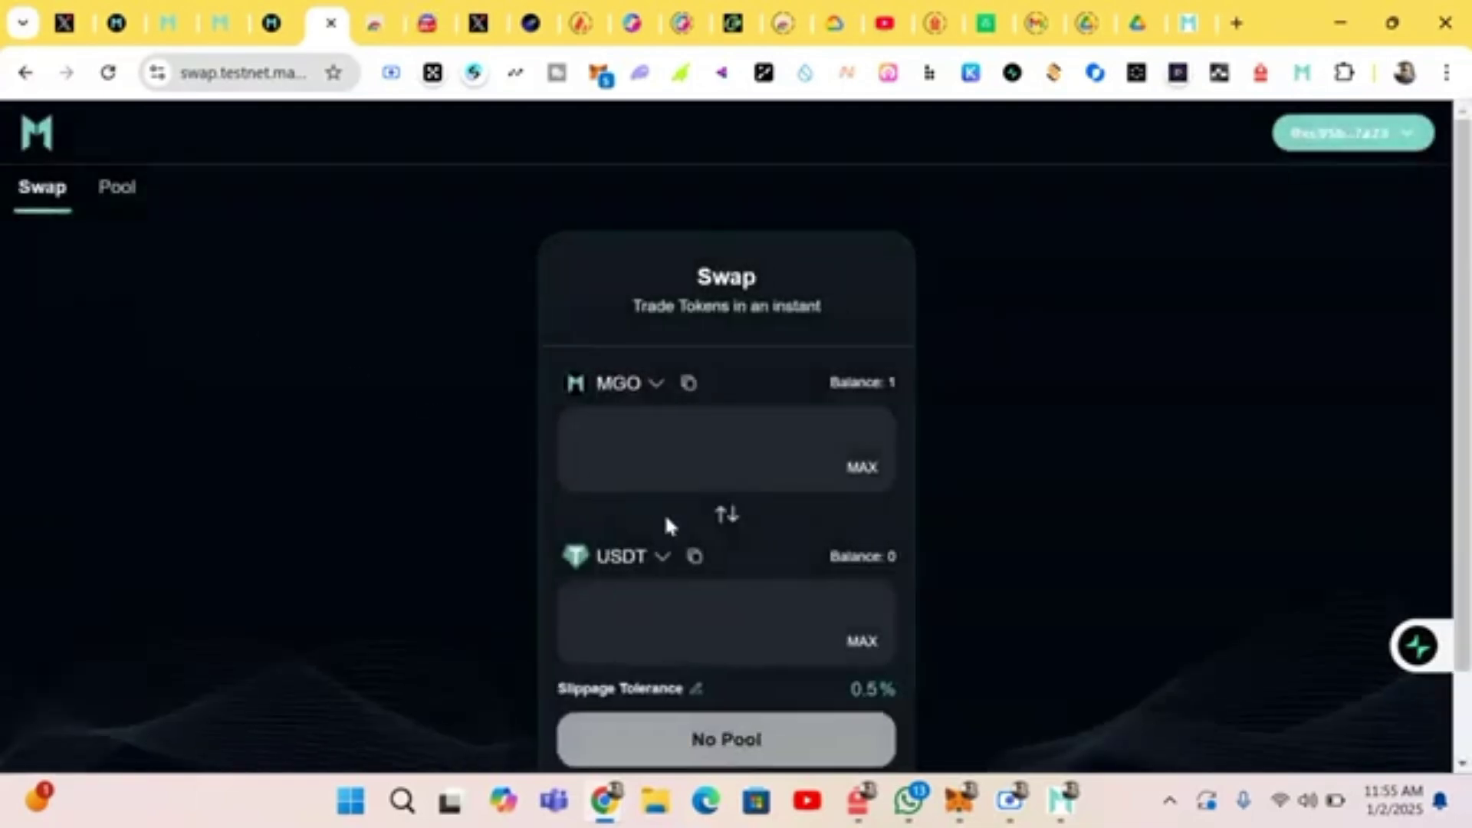
Step: Enter 0.02 MGO, submit the swap and approve it in the wallet
{"action": "left_click", "coordinate": [836, 438]}
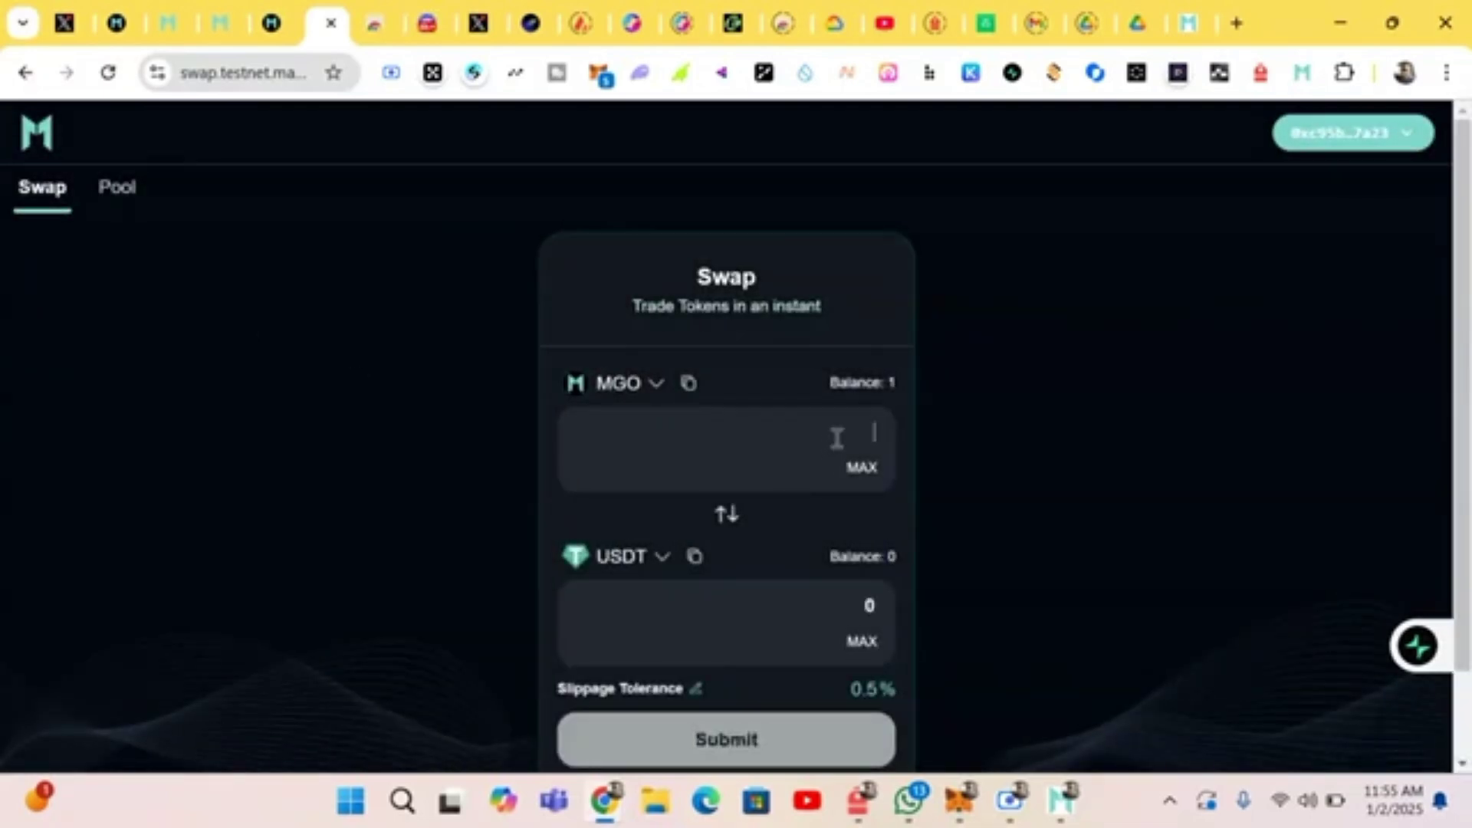
{"action": "type", "text": "0.001"}
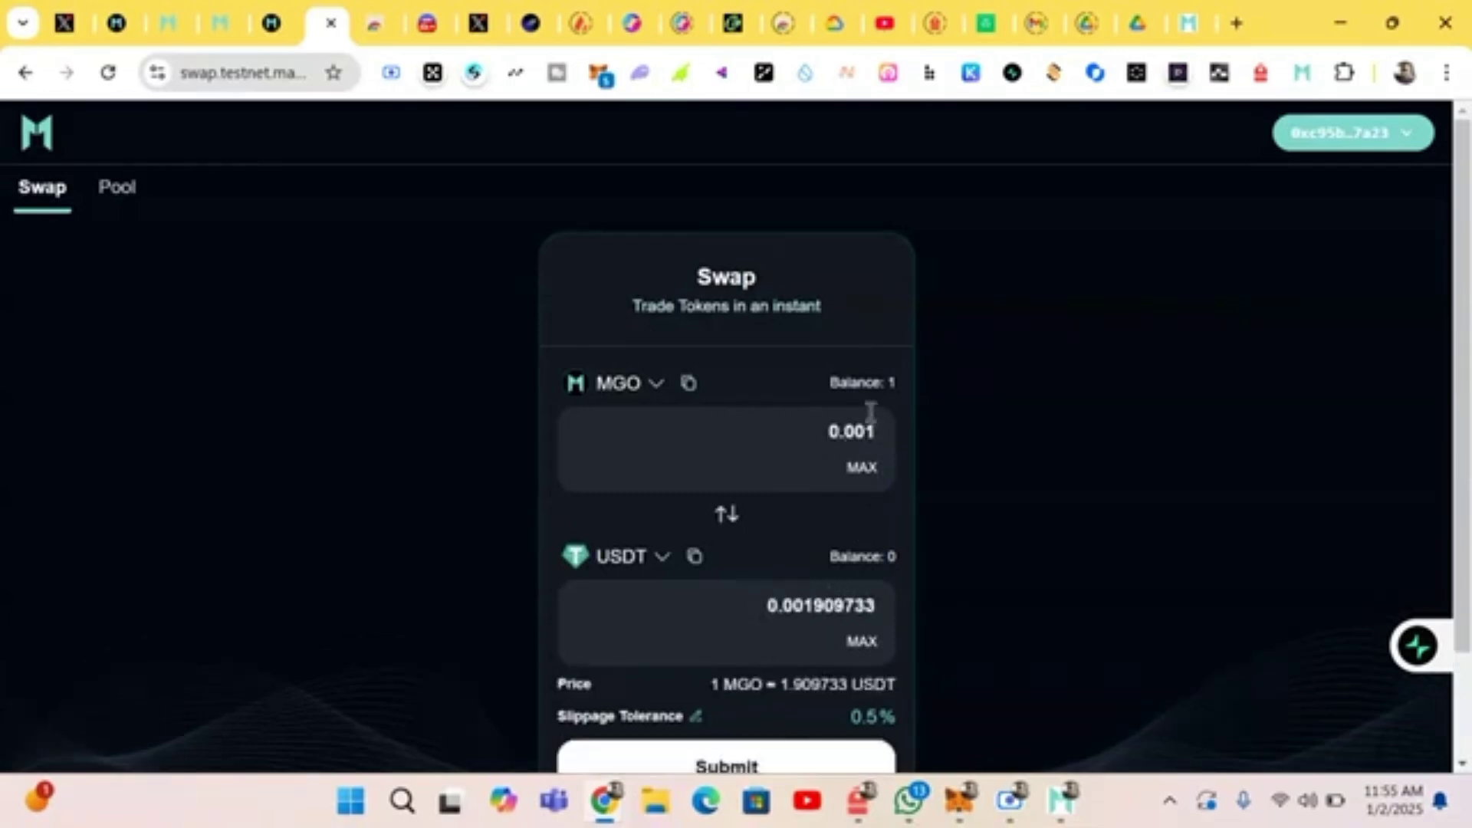
{"action": "key", "text": "BackSpace"}
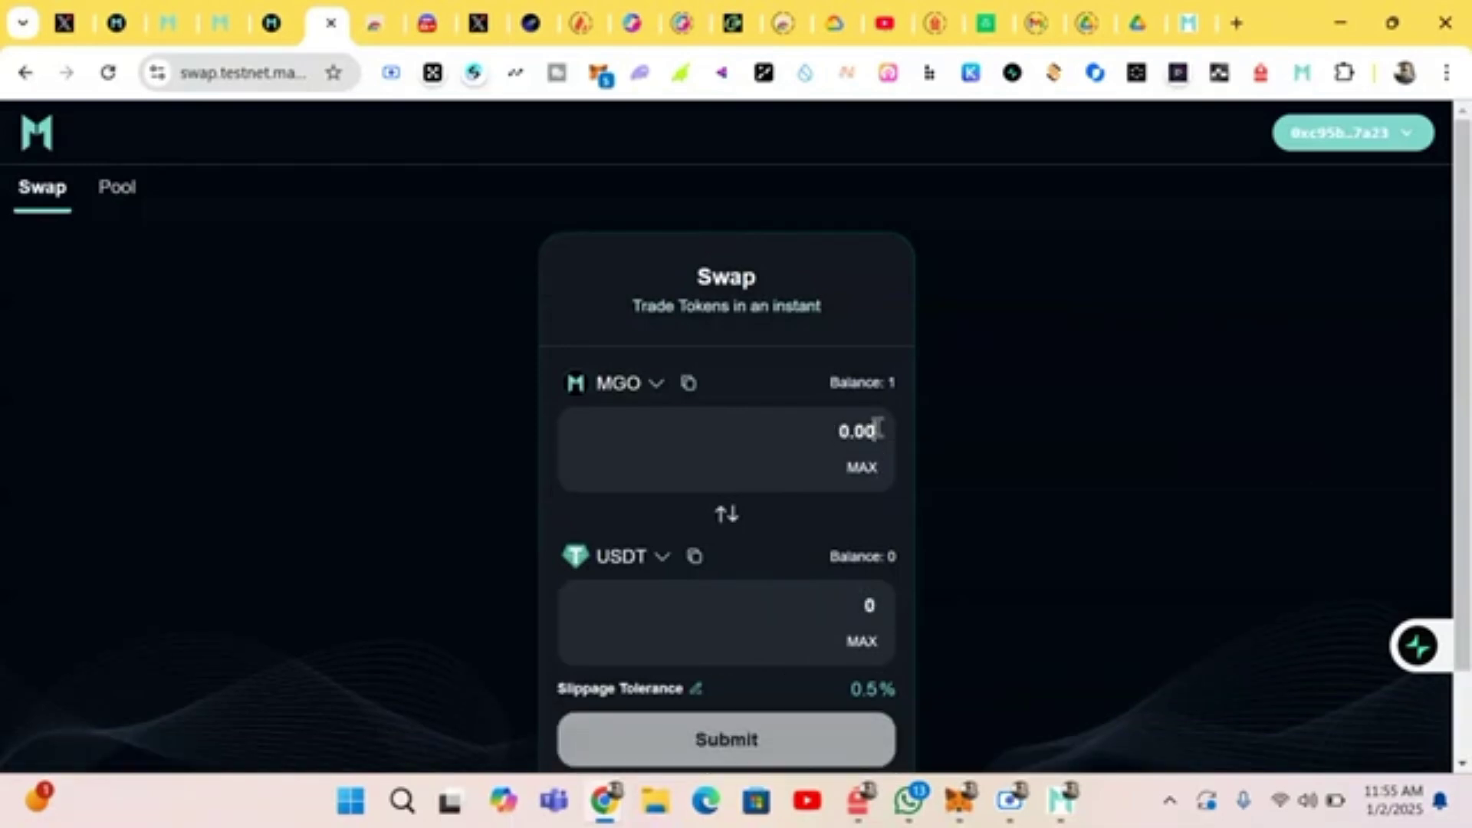
{"action": "key", "text": "BackSpace"}
{"action": "type", "text": "2"}
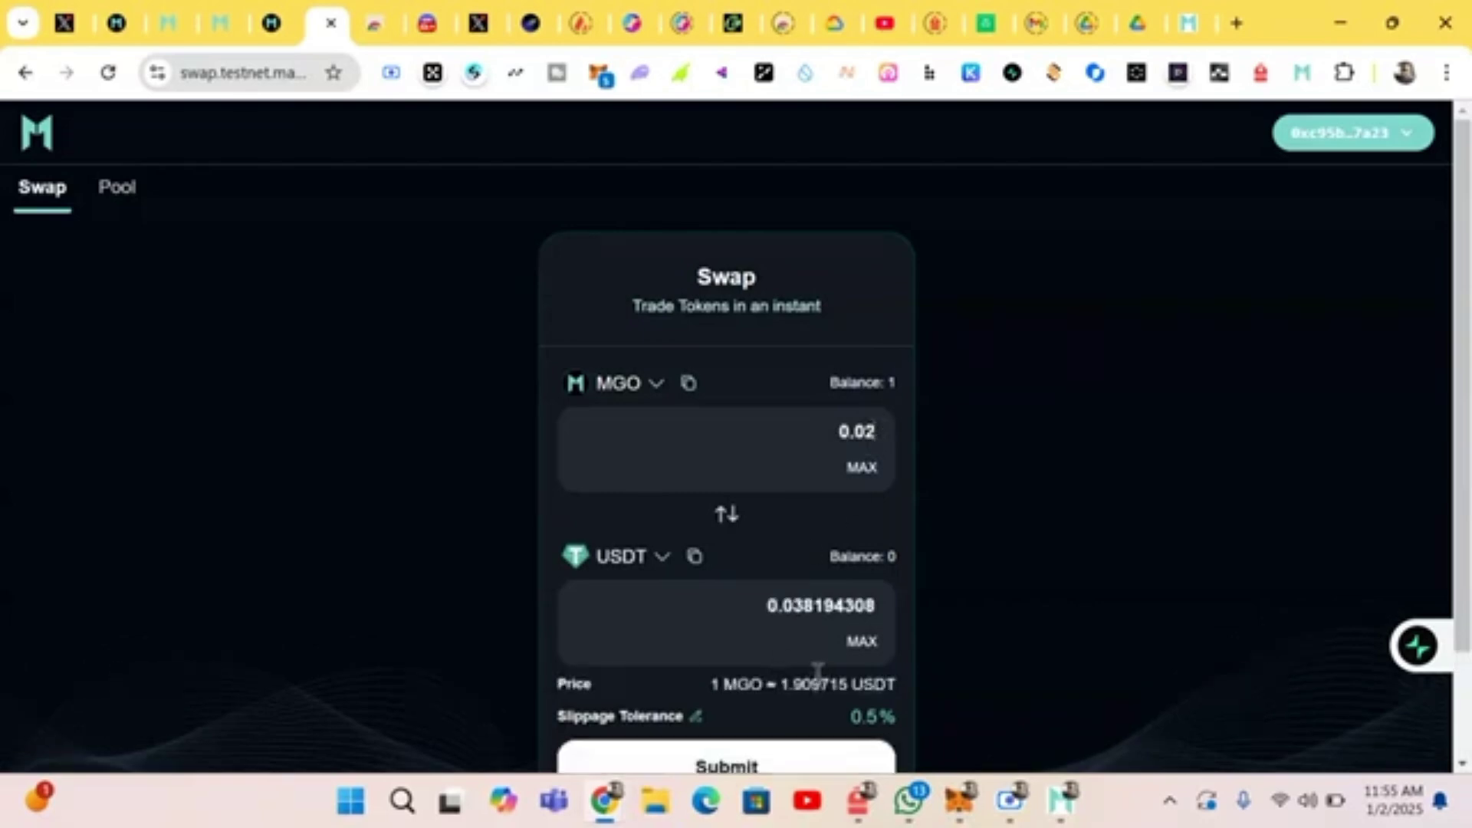
{"action": "scroll", "coordinate": [817, 679], "scroll_direction": "down", "scroll_amount": 2}
{"action": "left_click", "coordinate": [783, 664]}
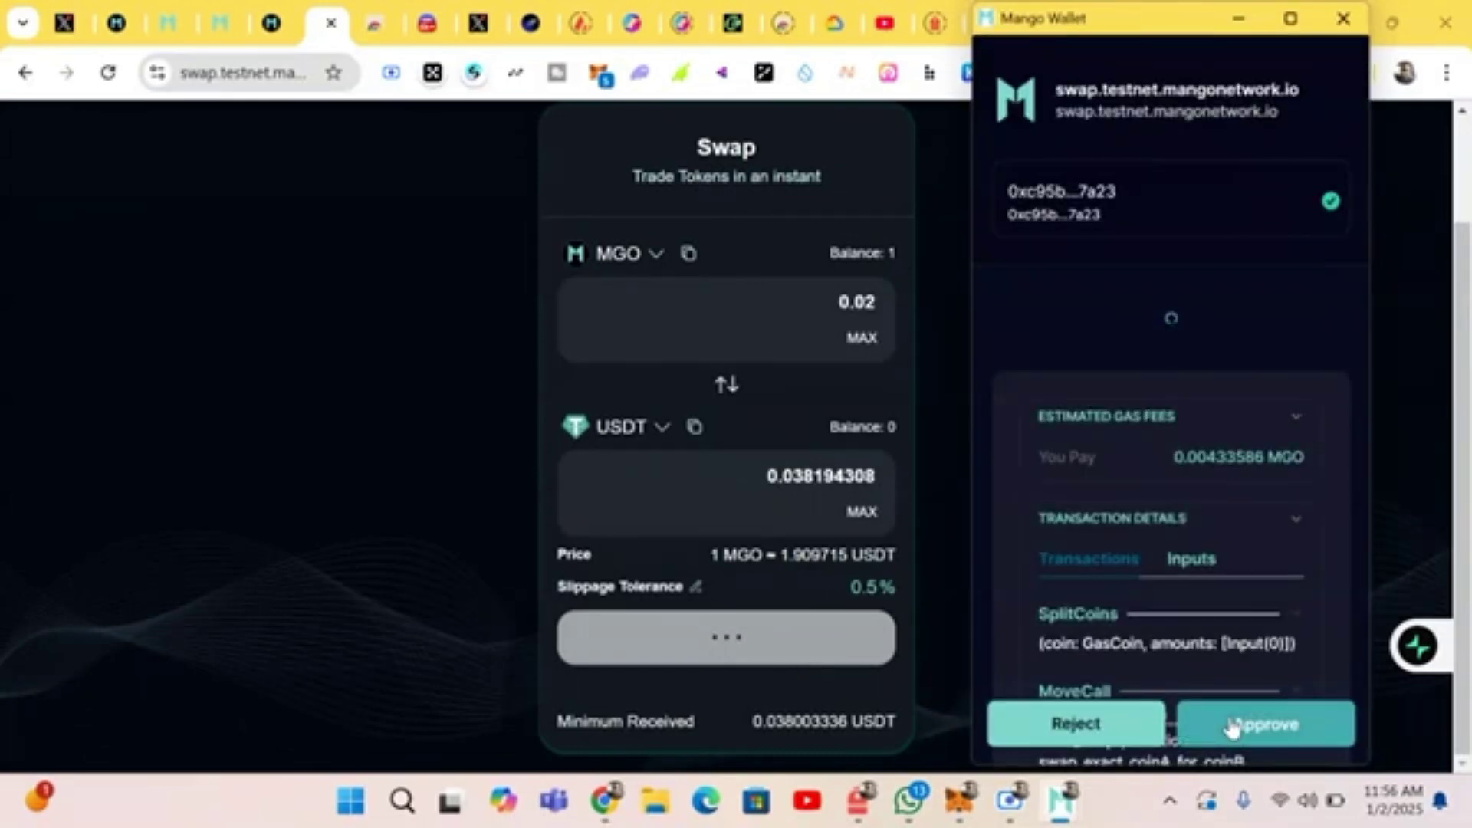
{"action": "left_click", "coordinate": [1232, 727]}
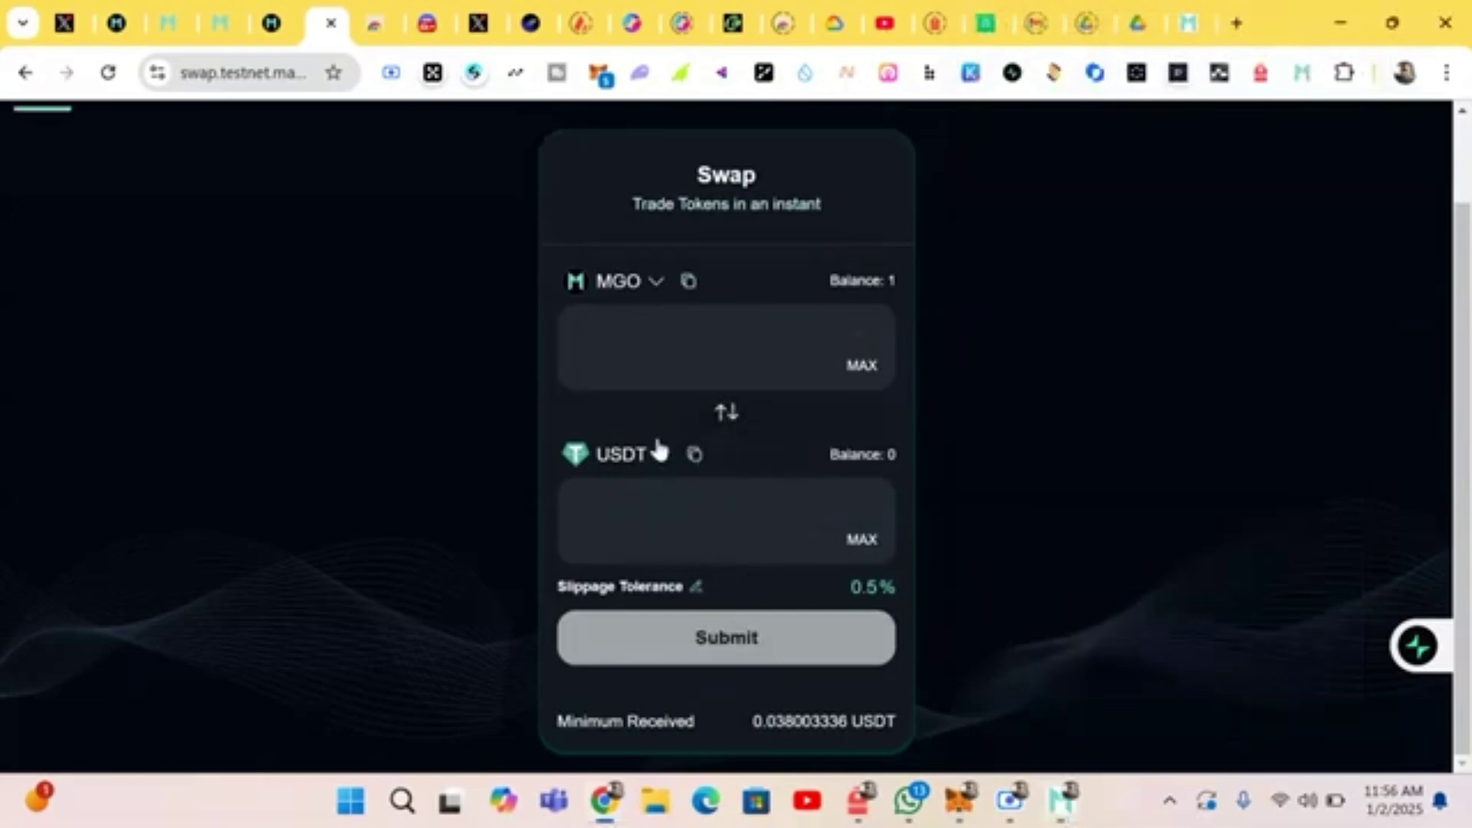
Step: Select USDT as the token to pay and MAI as the token to receive
{"action": "left_click", "coordinate": [654, 282]}
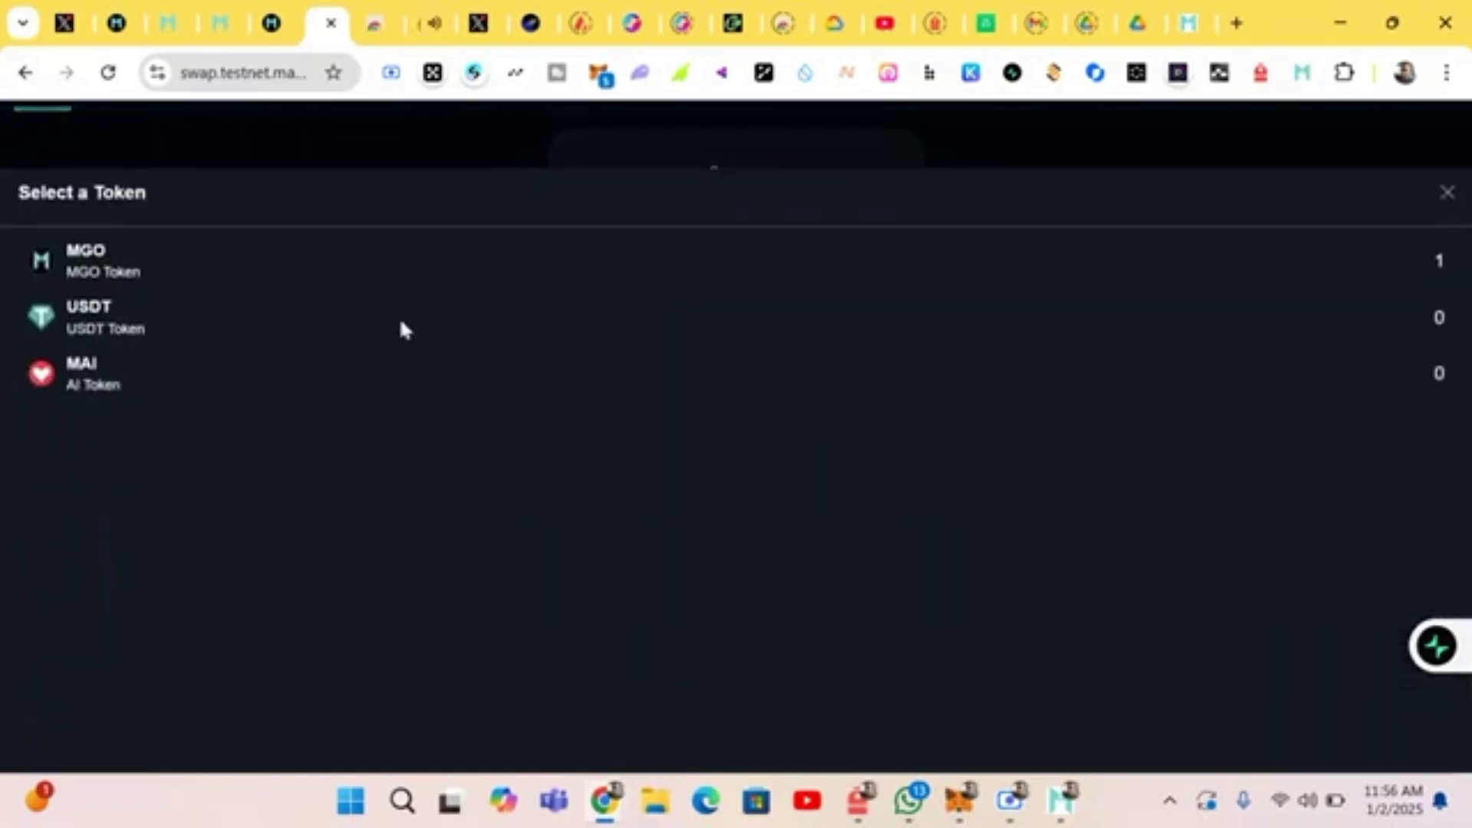
{"action": "left_click", "coordinate": [321, 322]}
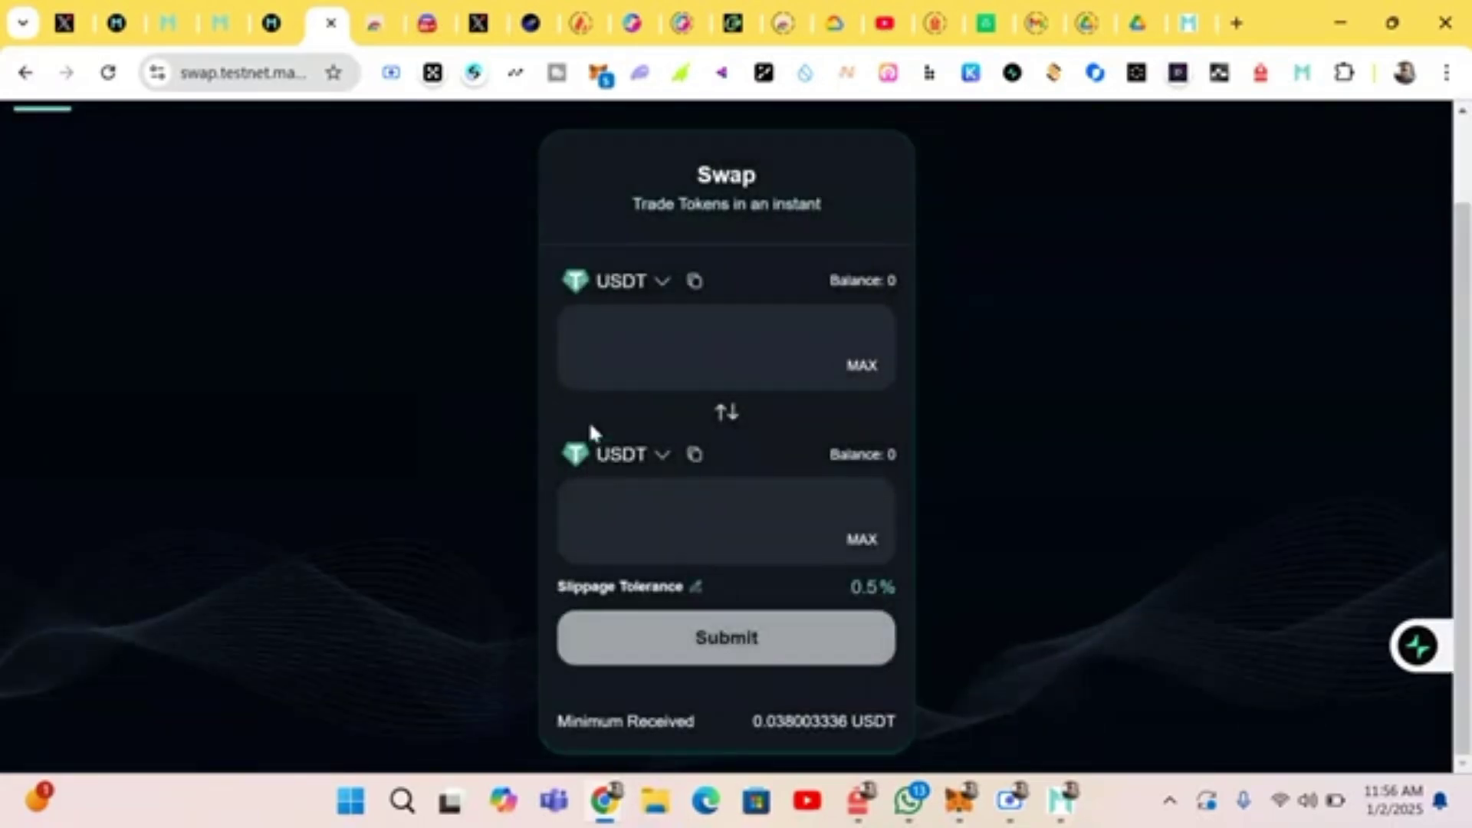
{"action": "left_click", "coordinate": [659, 457]}
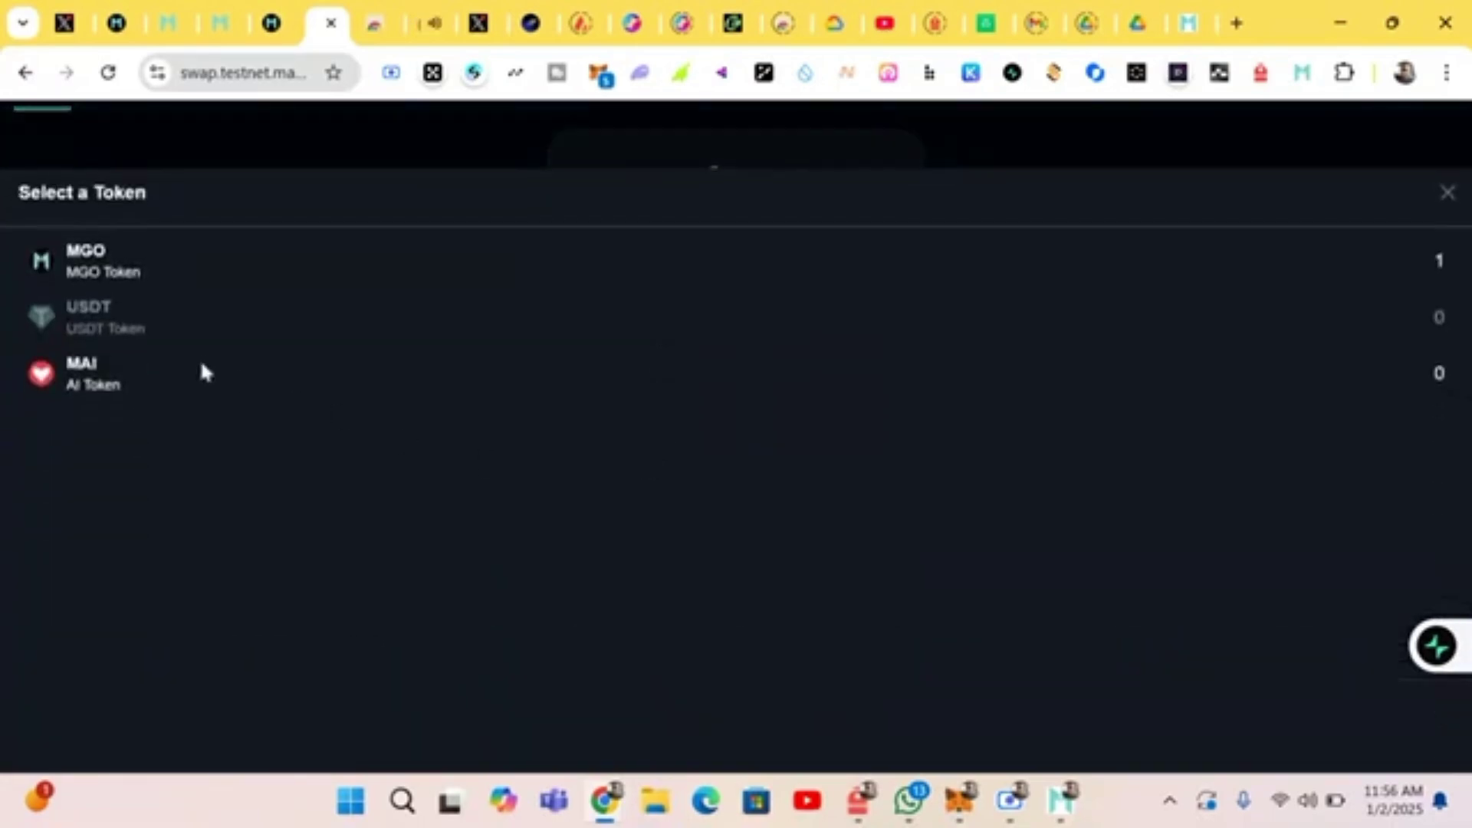
{"action": "left_click", "coordinate": [201, 390]}
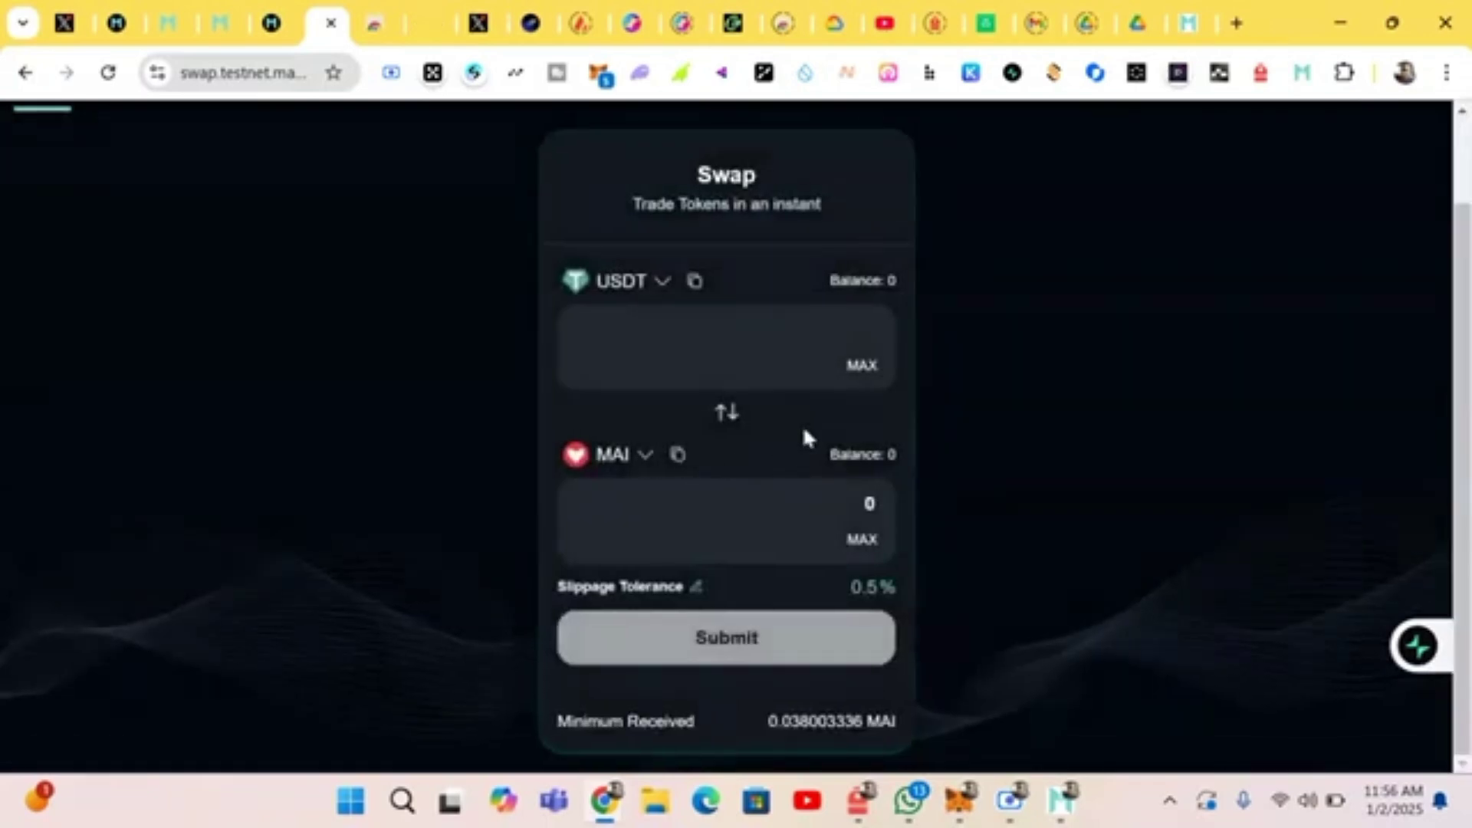
{"action": "scroll", "coordinate": [1091, 475], "scroll_direction": "up", "scroll_amount": 2}
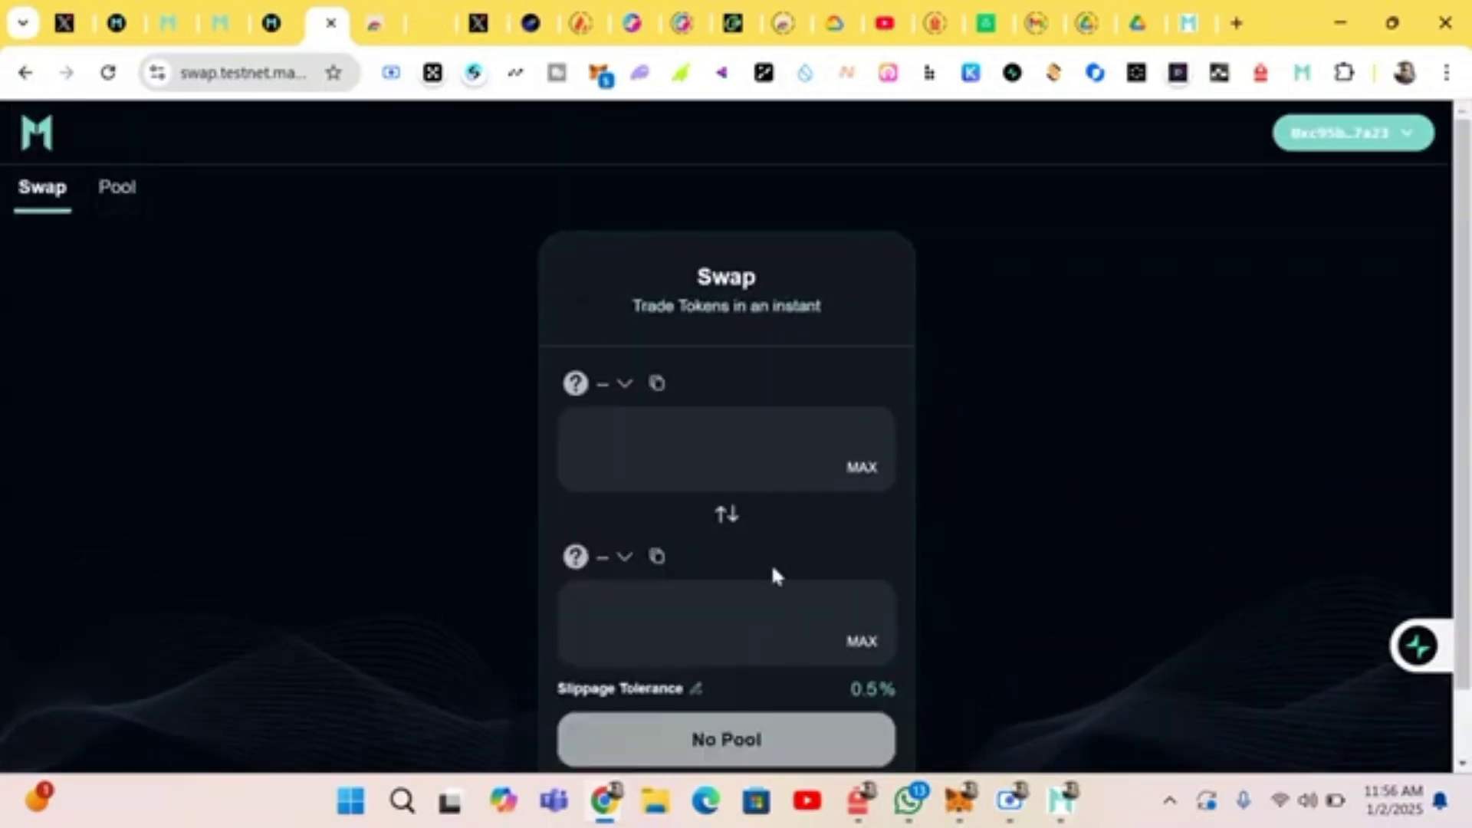
Step: Reselect the USDT to MAI pair and enter 0.01 USDT as the amount
{"action": "left_click", "coordinate": [625, 382]}
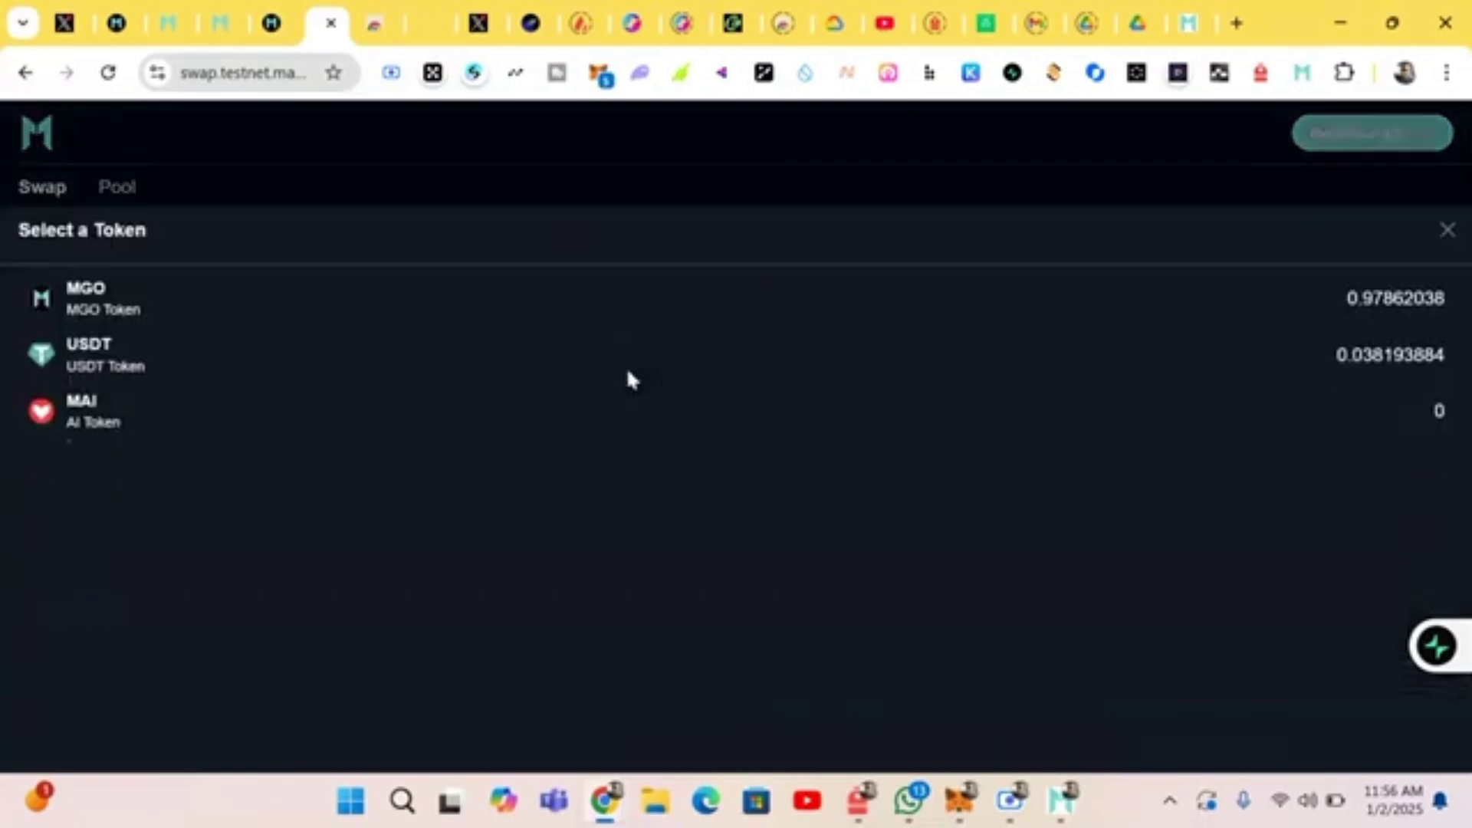
{"action": "left_click", "coordinate": [324, 320]}
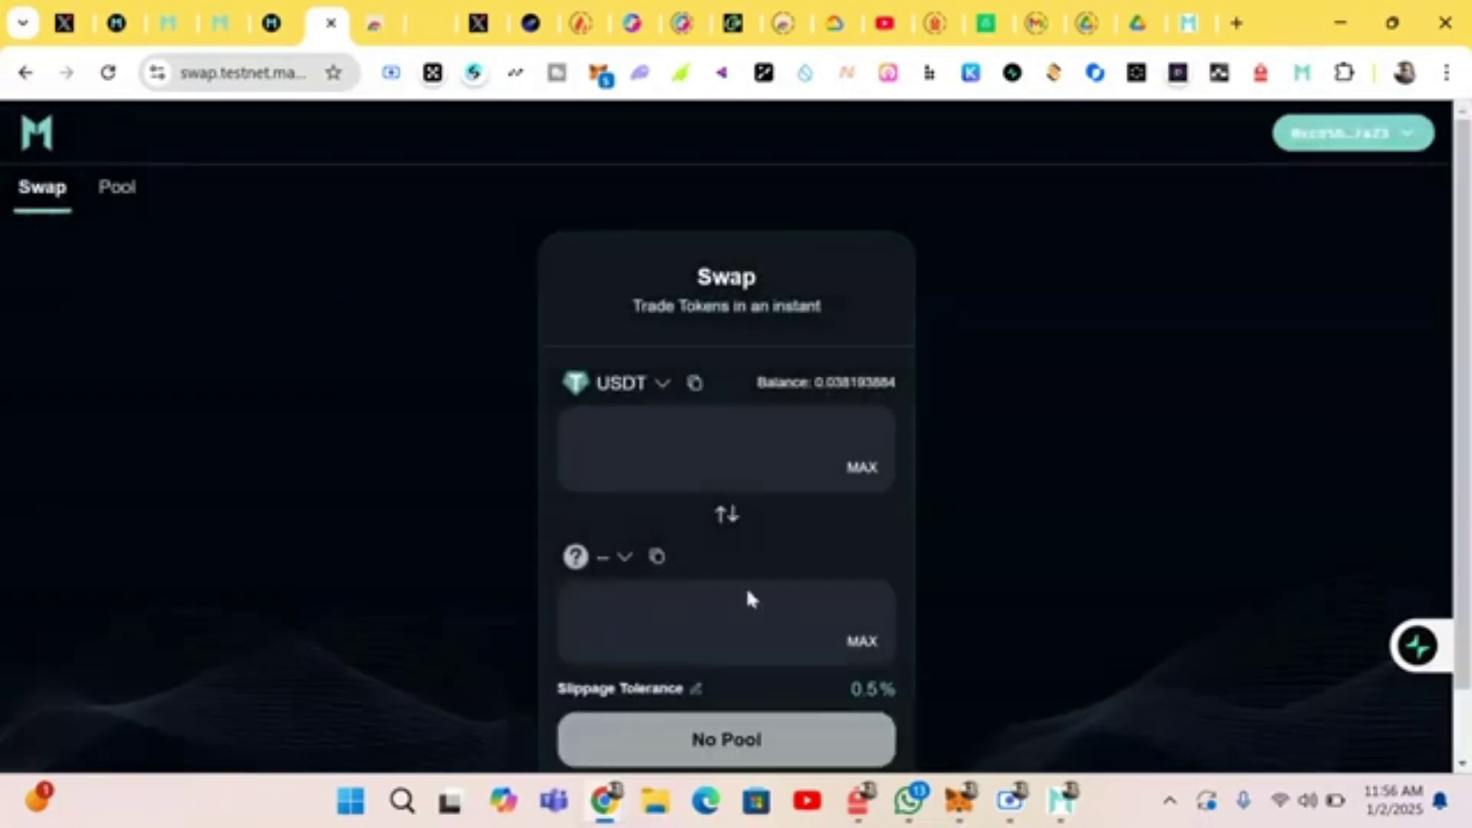
{"action": "left_click", "coordinate": [624, 558]}
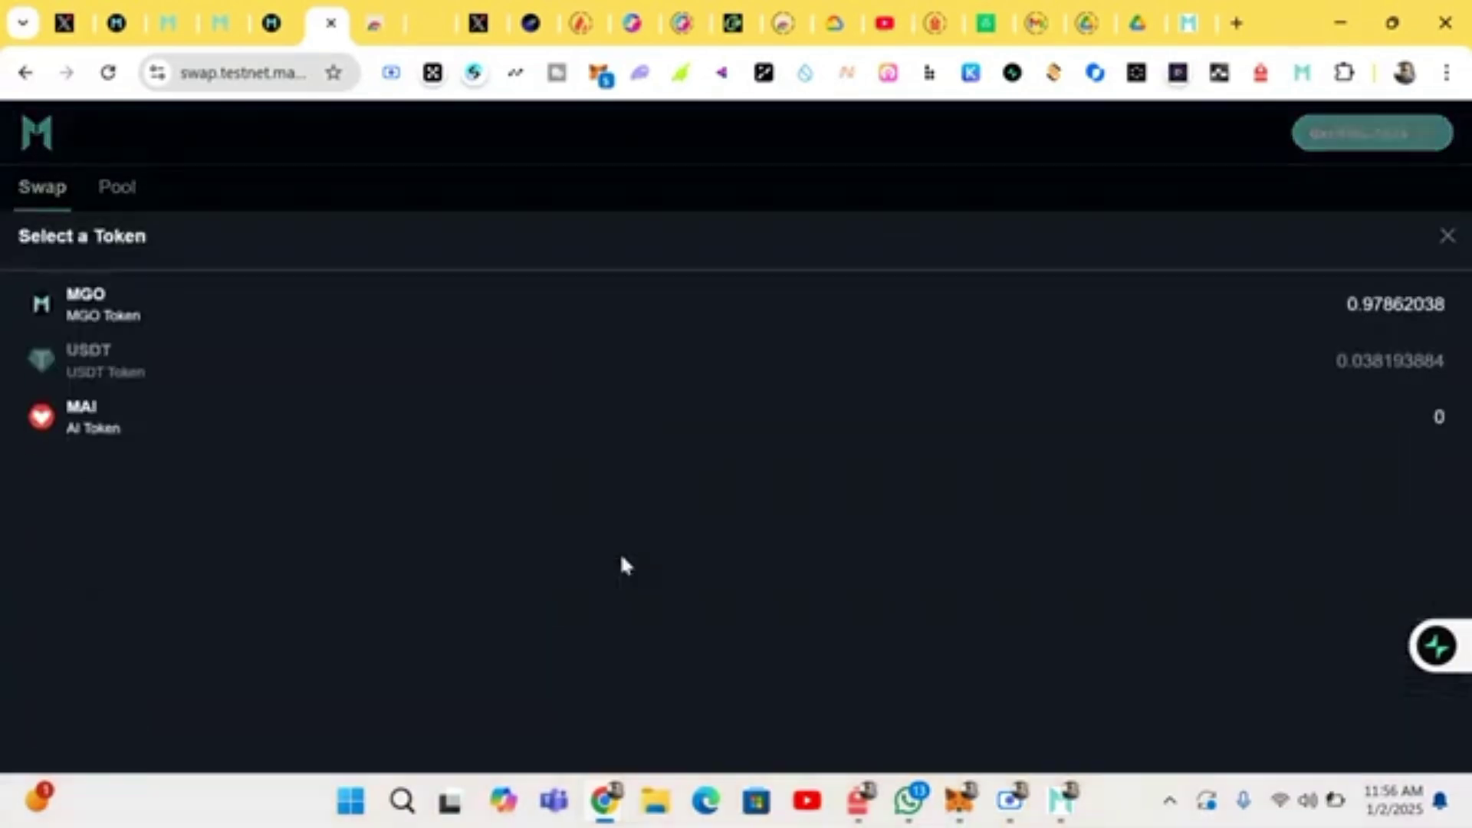
{"action": "left_click", "coordinate": [203, 370]}
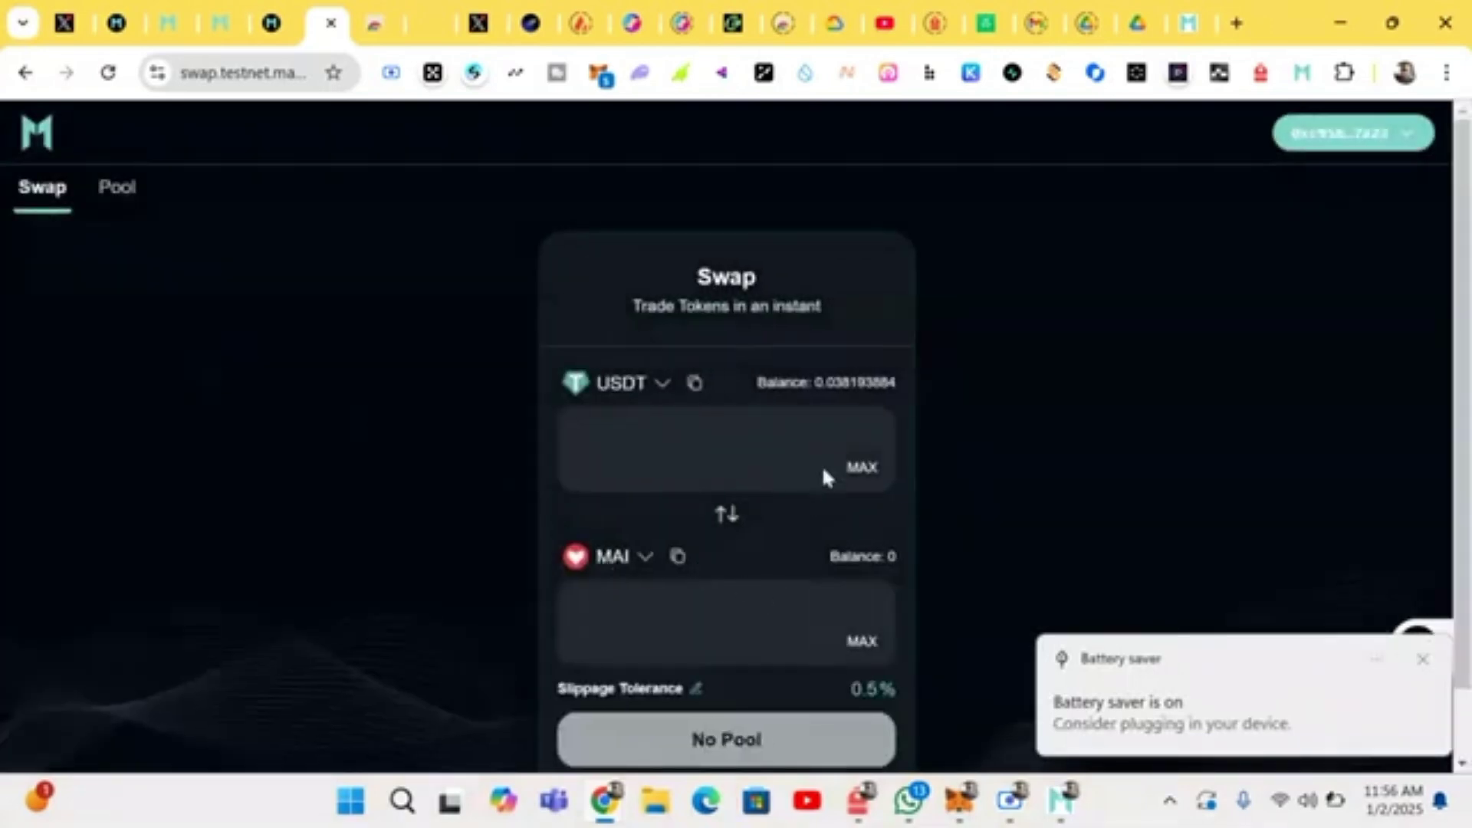
{"action": "left_click", "coordinate": [857, 434]}
{"action": "type", "text": "0"}
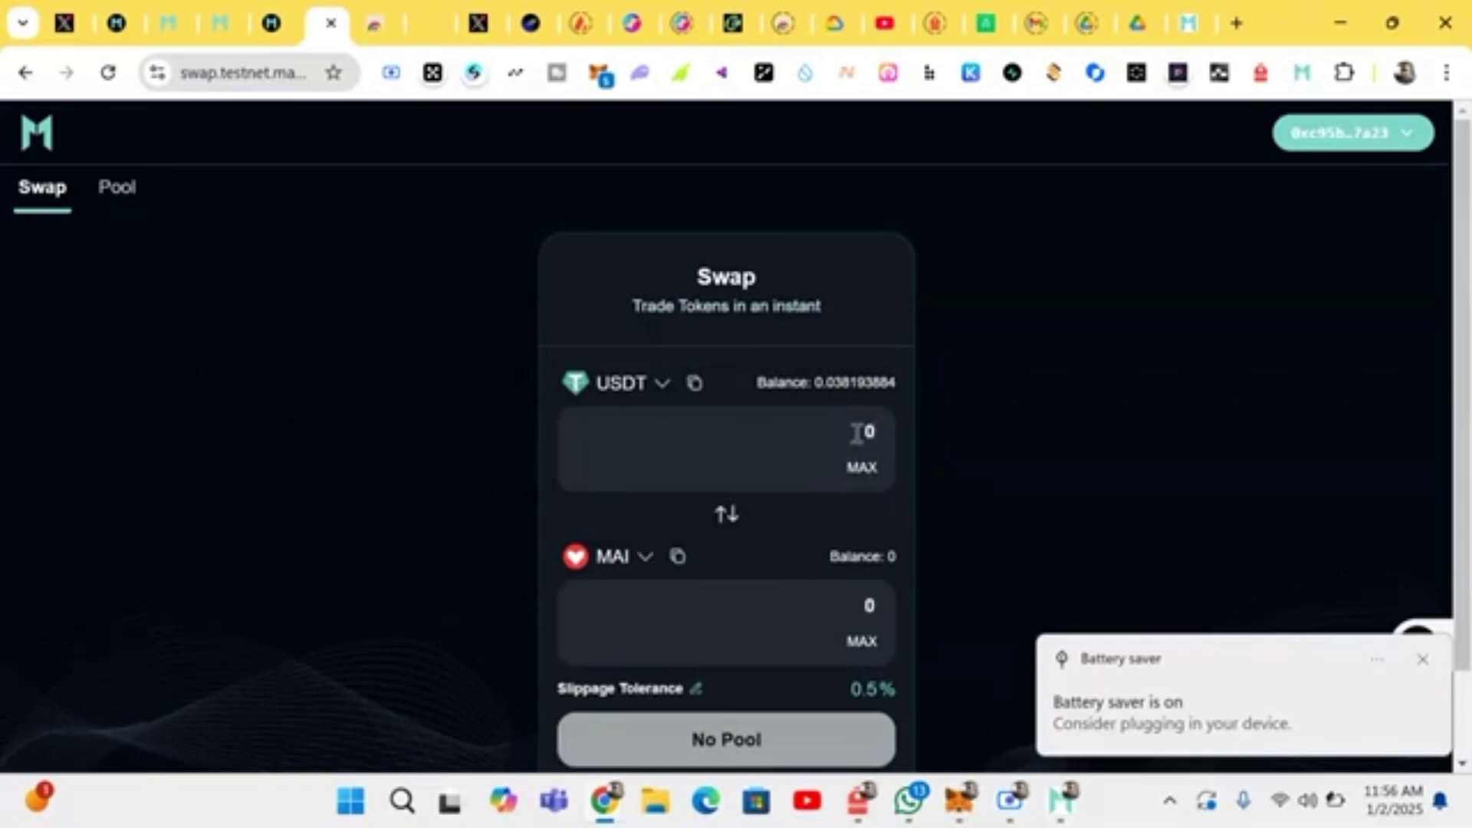
{"action": "type", "text": "."}
{"action": "type", "text": "00"}
{"action": "type", "text": ".01"}
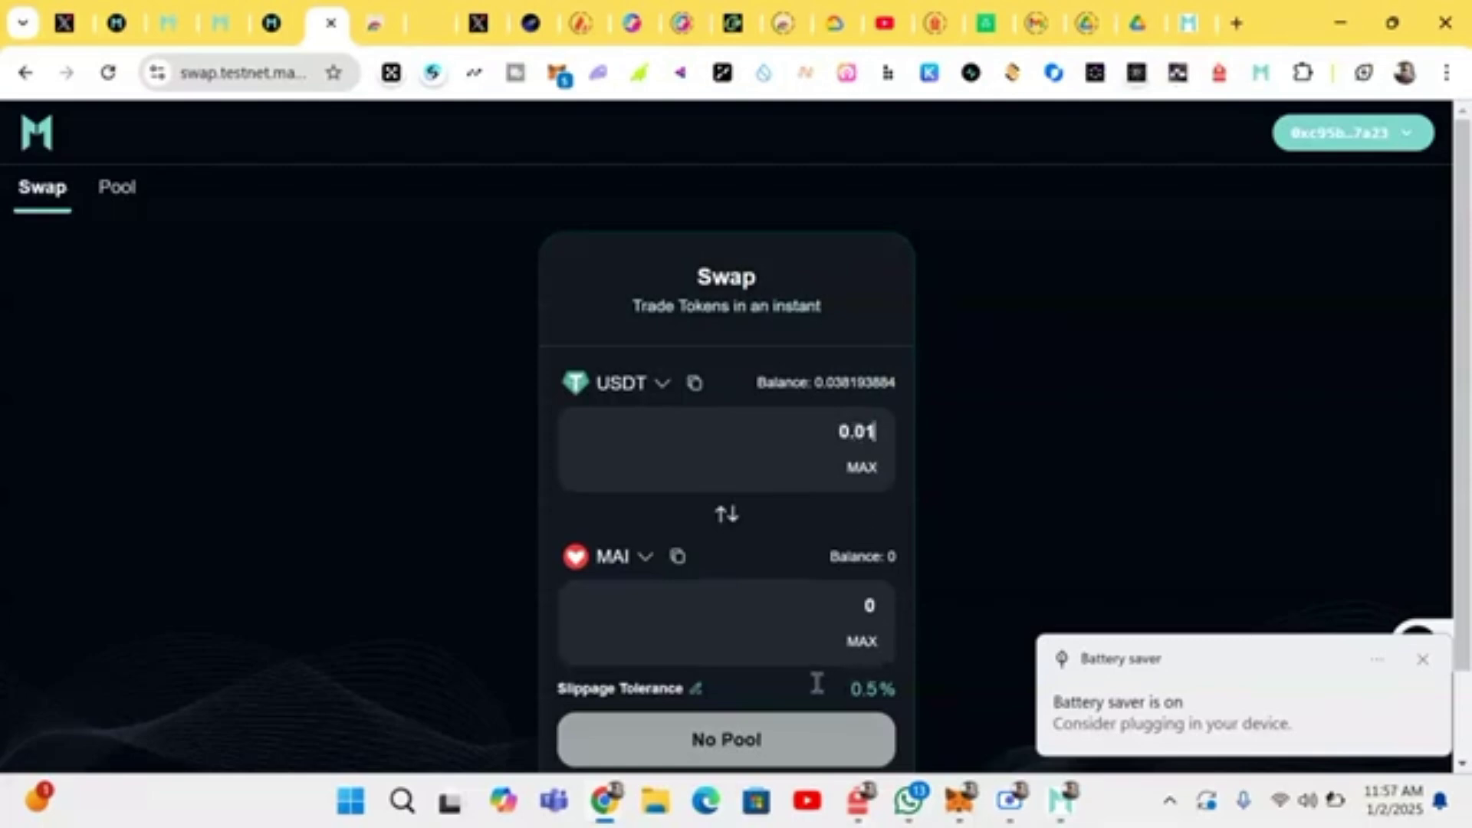
{"action": "scroll", "coordinate": [802, 685], "scroll_direction": "down", "scroll_amount": 2}
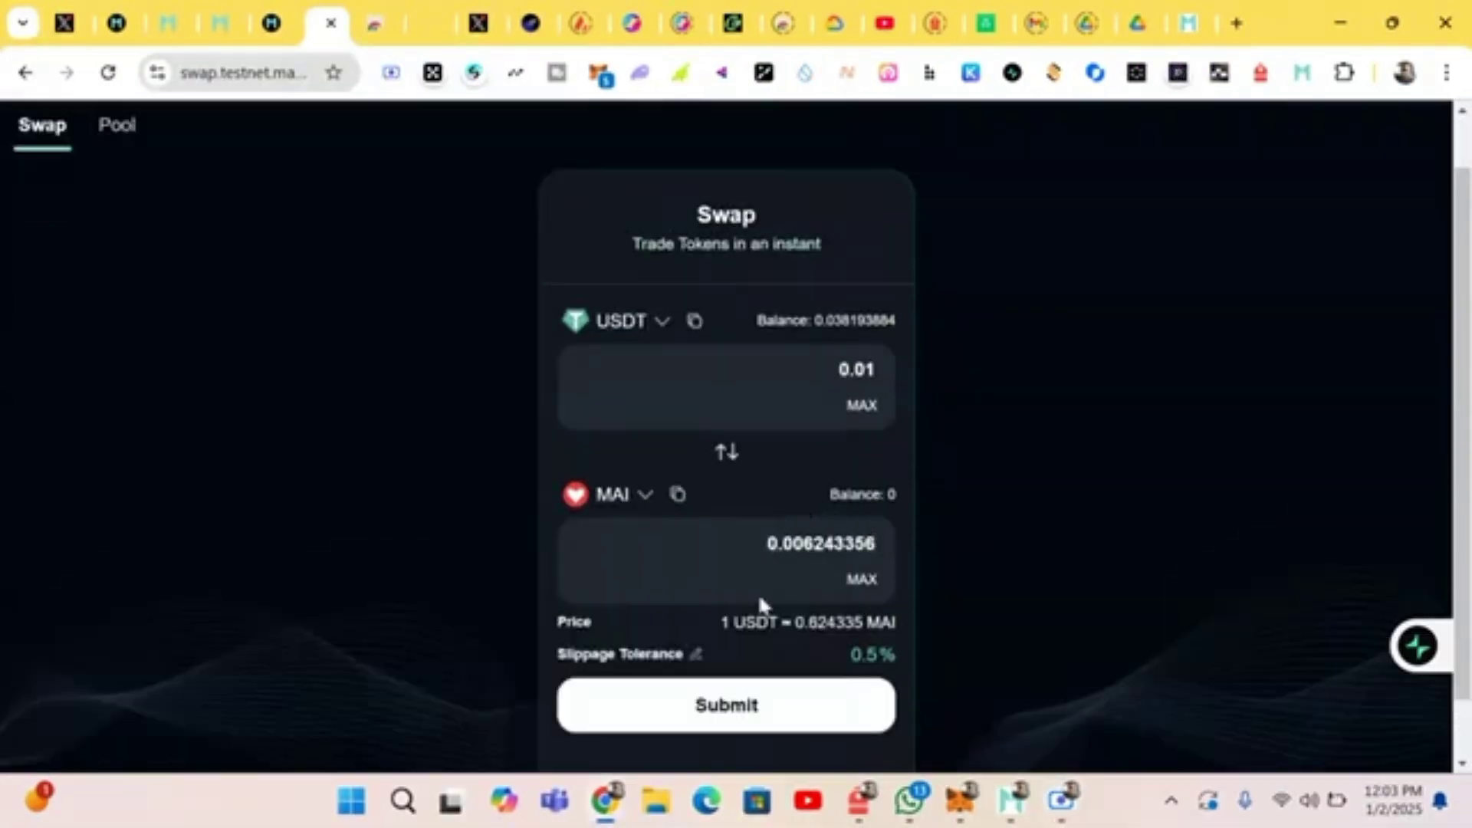
Step: Submit the 0.01 USDT to MAI swap and approve it in Mango Wallet
{"action": "left_click", "coordinate": [755, 724]}
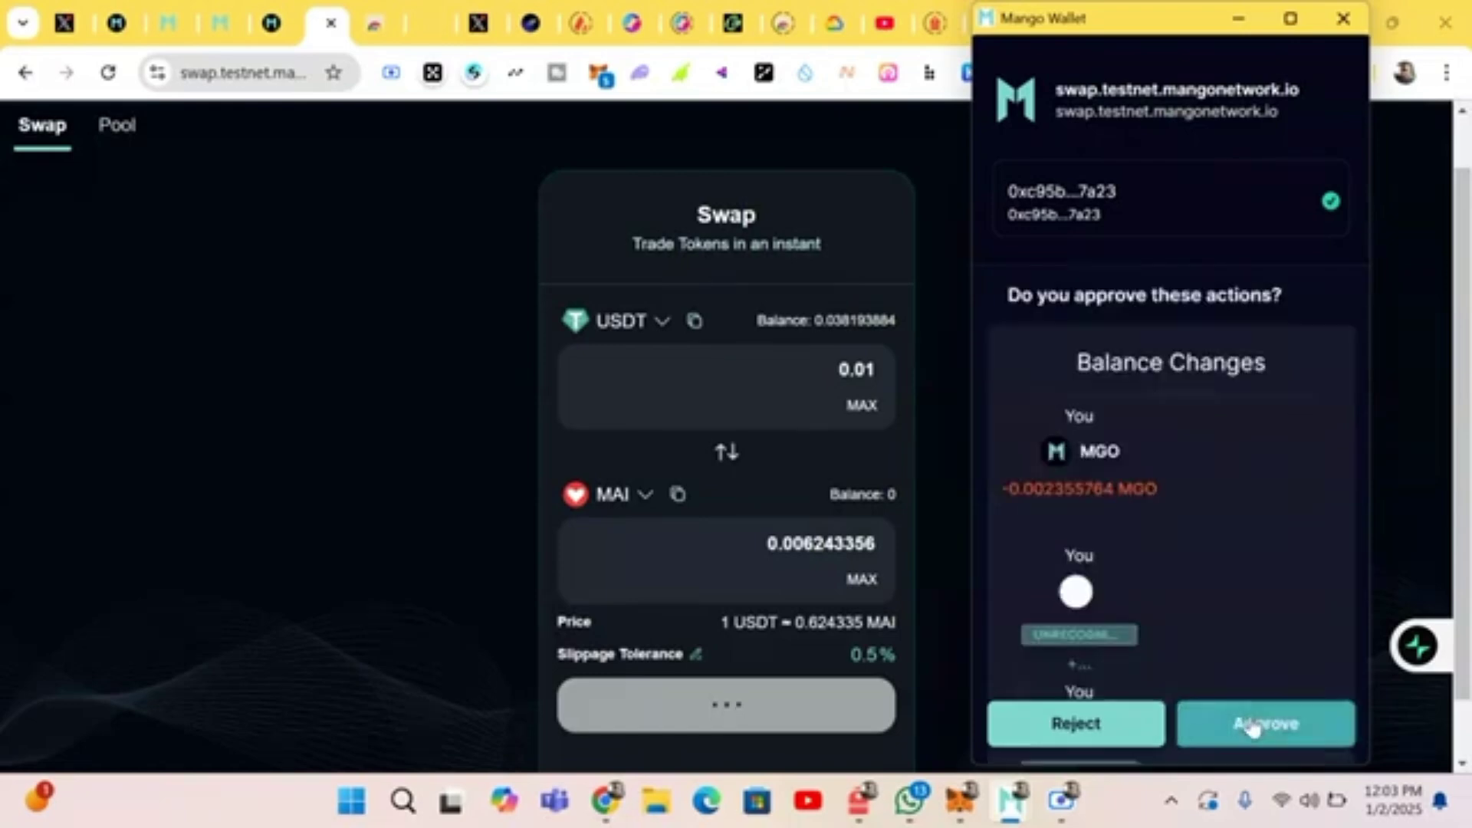
{"action": "left_click", "coordinate": [1251, 725]}
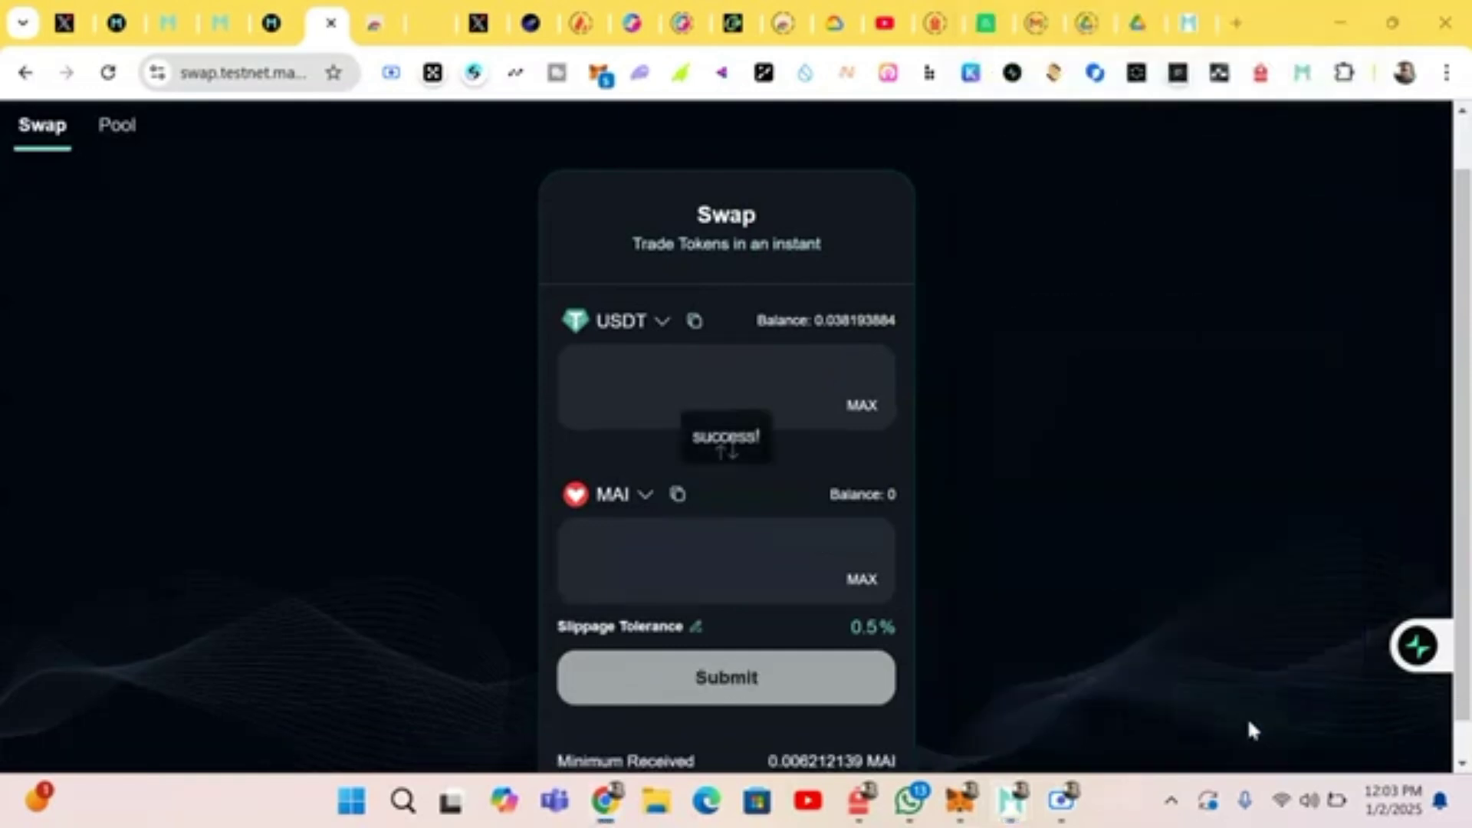
{"action": "scroll", "coordinate": [749, 622], "scroll_direction": "down", "scroll_amount": 1}
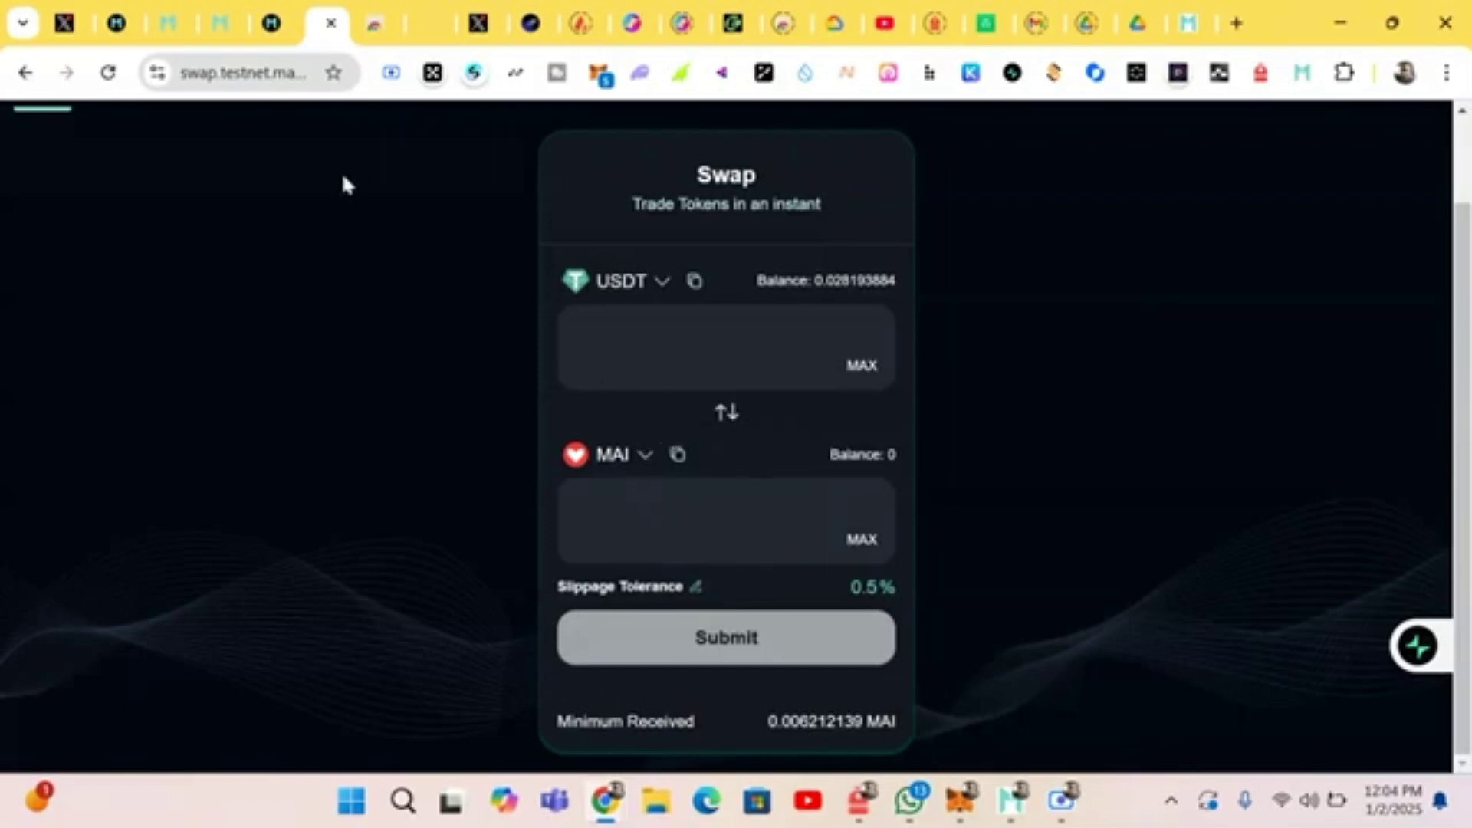
Step: Check the Exchange USDT back to MAI step on the task tab, then return to the swap page
{"action": "left_click", "coordinate": [273, 24]}
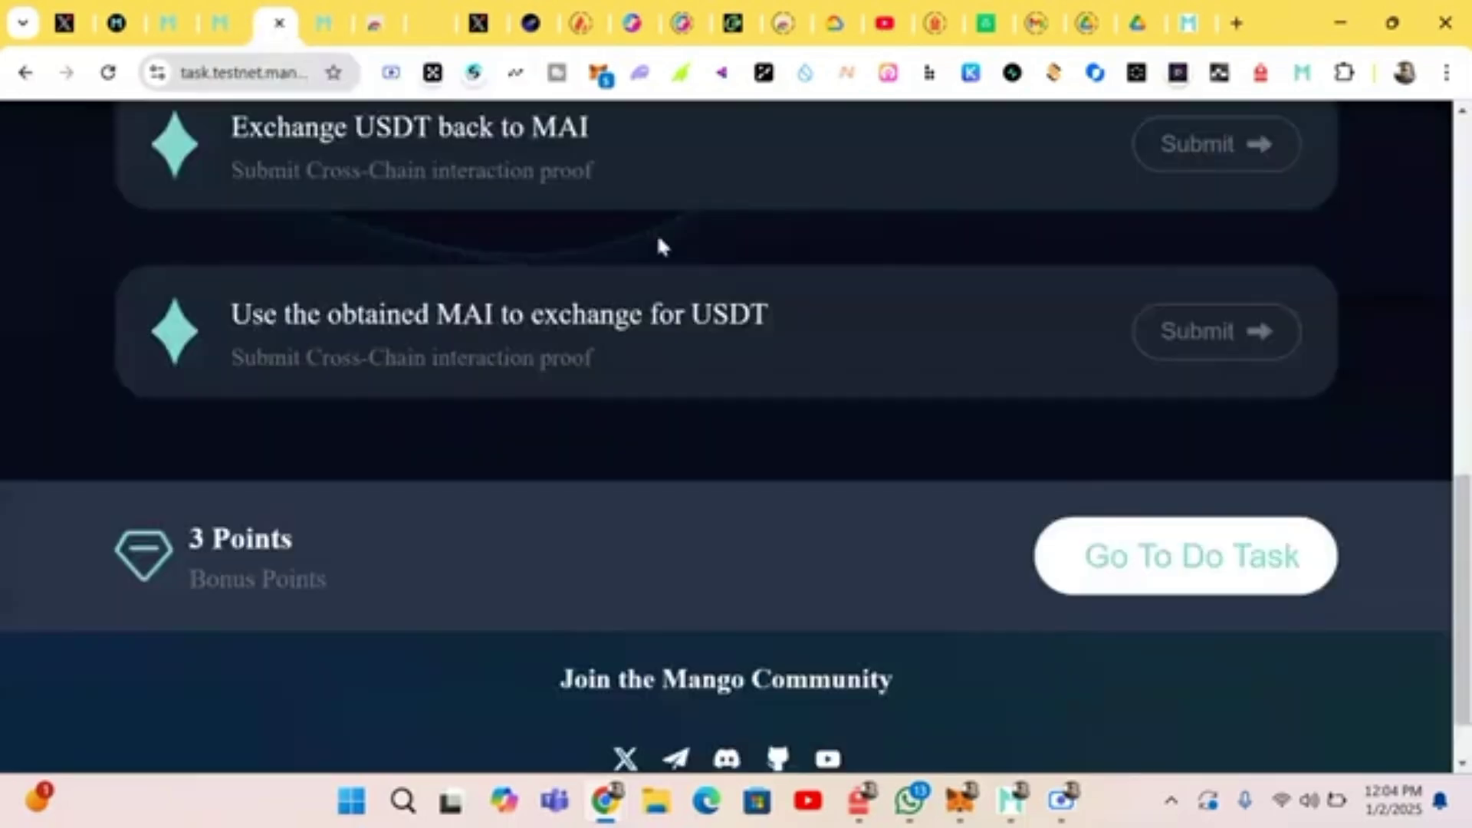
{"action": "scroll", "coordinate": [726, 238], "scroll_direction": "up", "scroll_amount": 5}
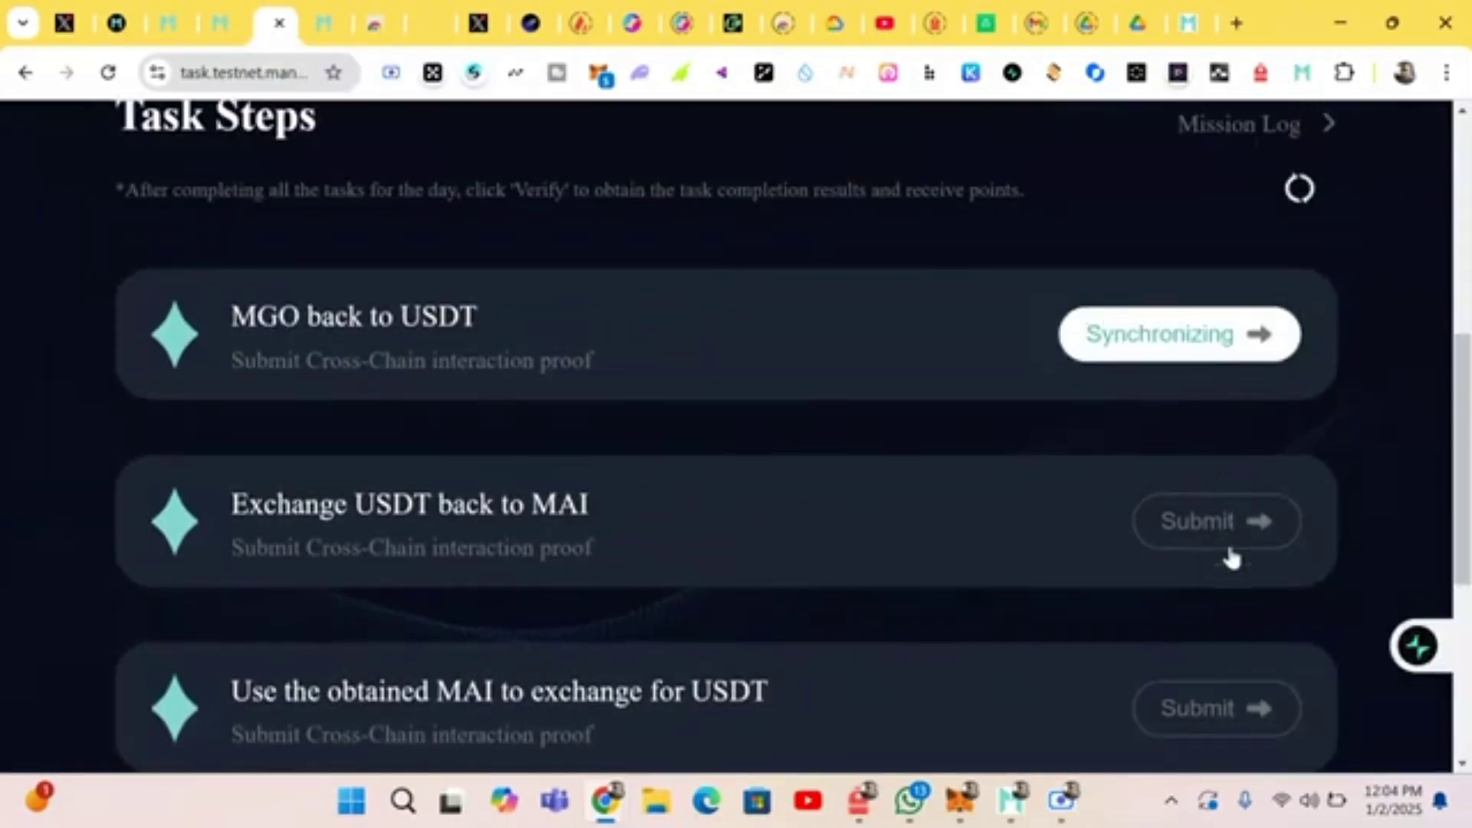
{"action": "scroll", "coordinate": [980, 620], "scroll_direction": "down", "scroll_amount": 1}
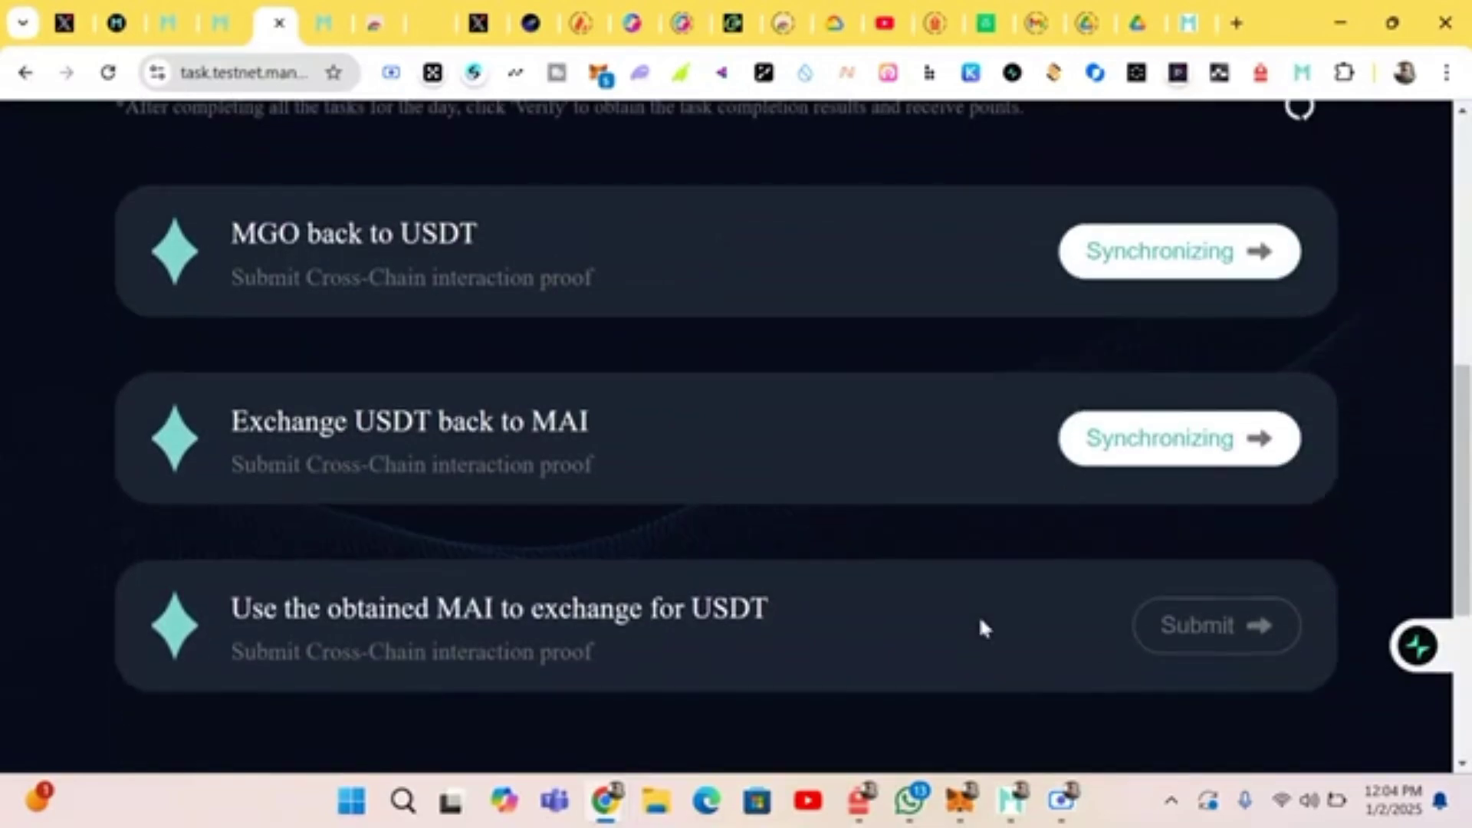
{"action": "left_click", "coordinate": [324, 23]}
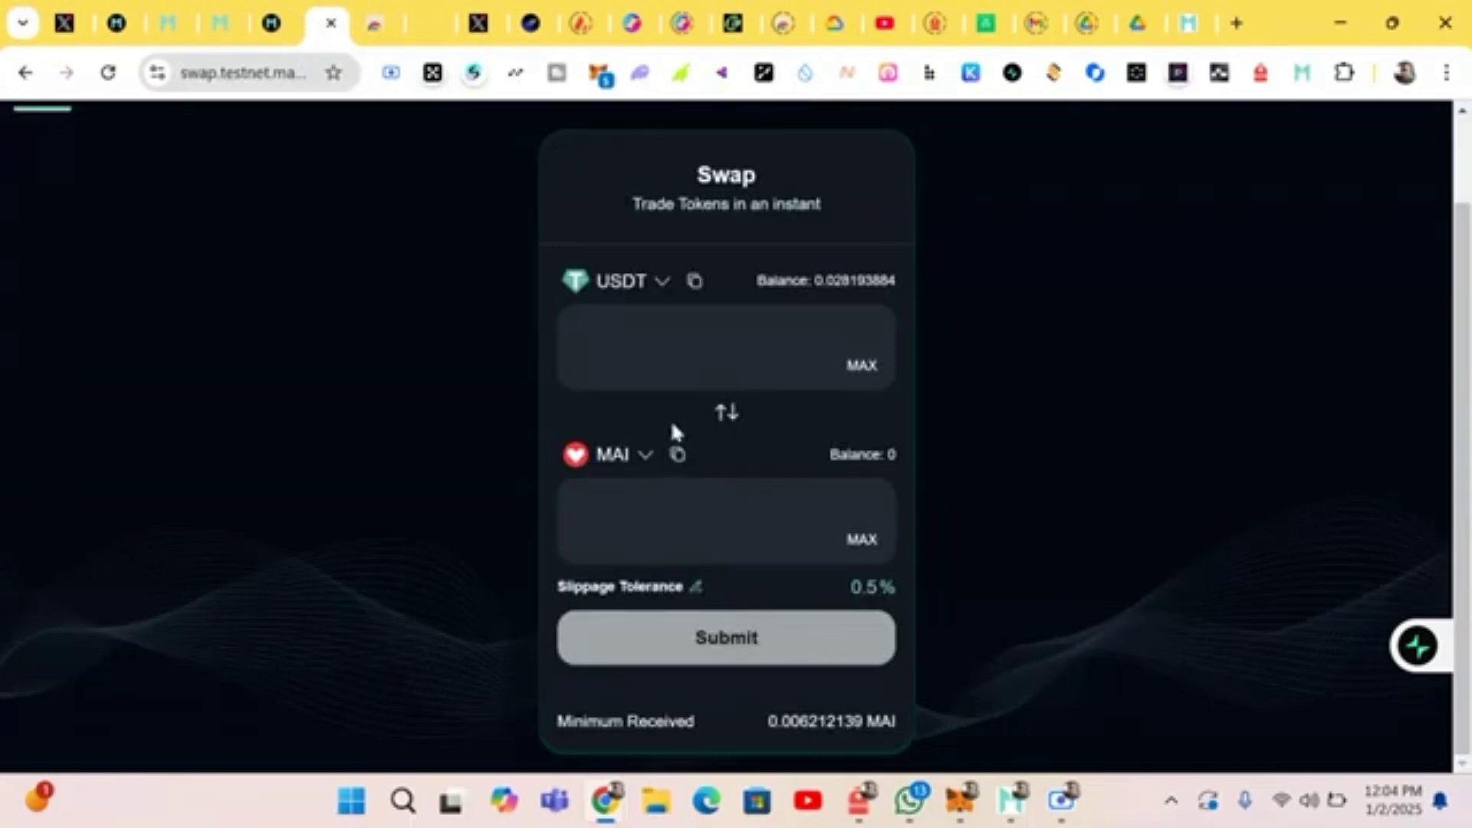
Step: Swap the full 0.006243164 MAI balance to USDT using MAX and approve it in the wallet
{"action": "left_click", "coordinate": [661, 283]}
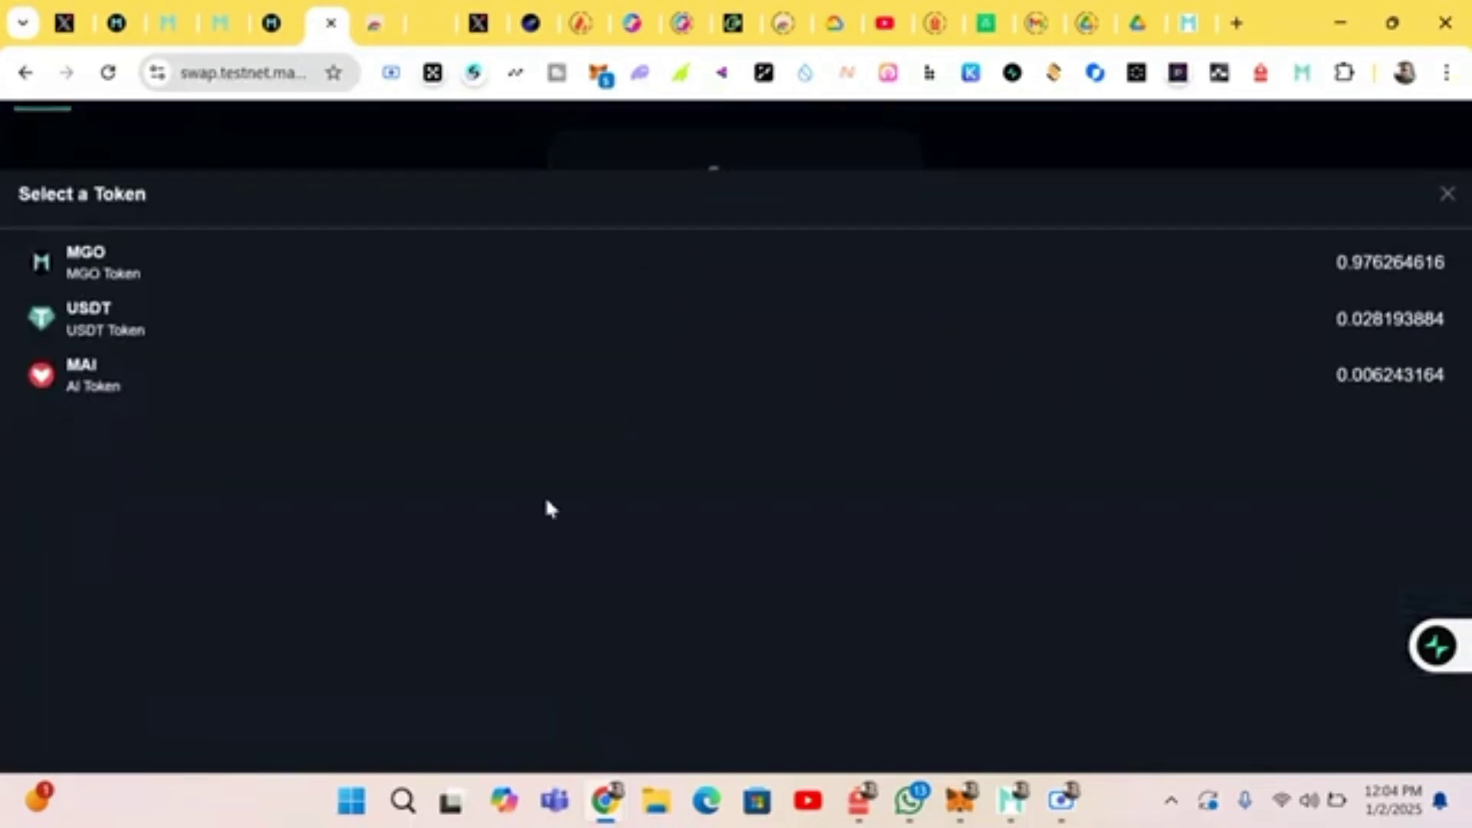
{"action": "left_click", "coordinate": [417, 381]}
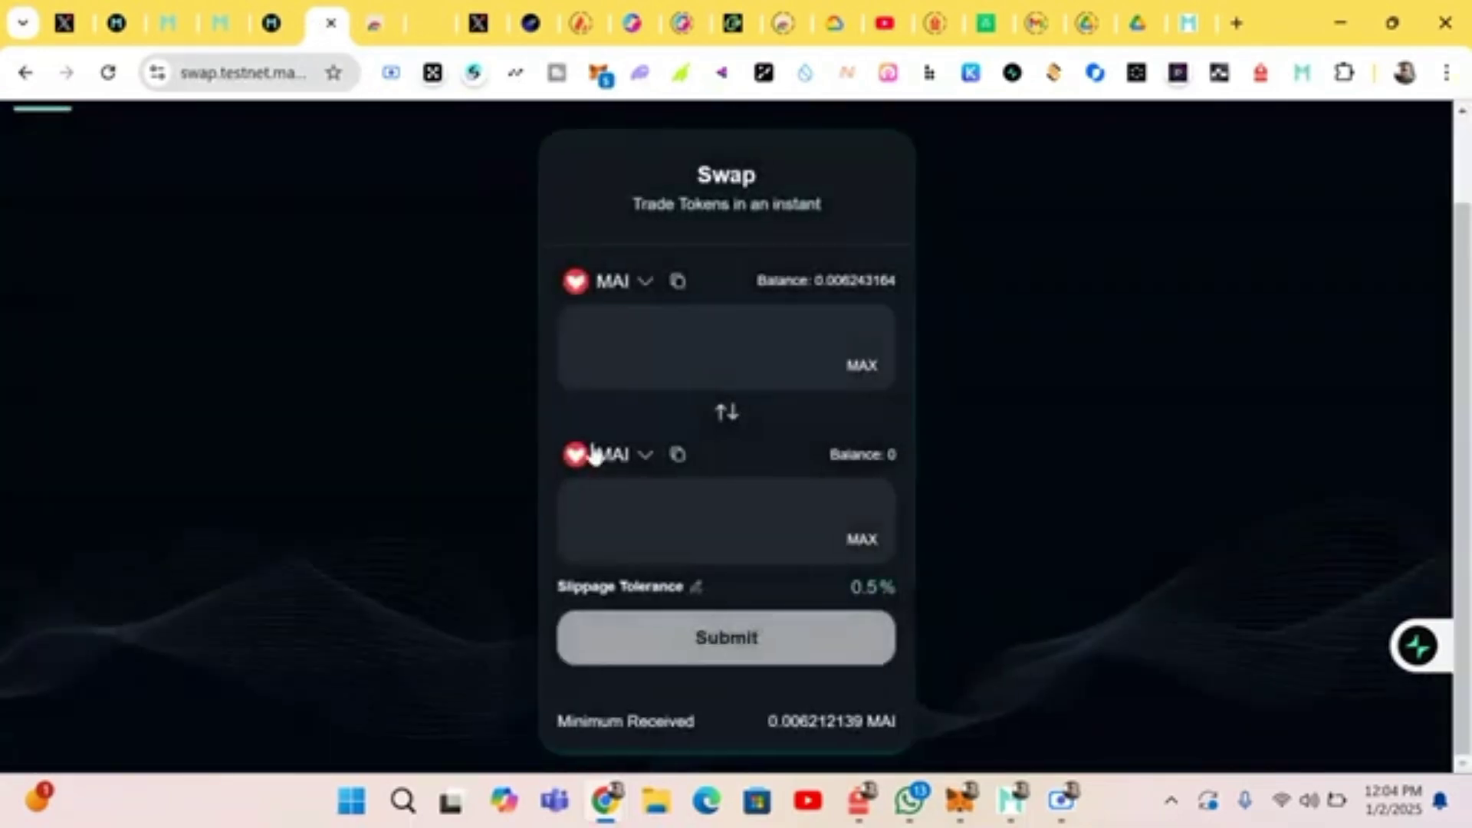
{"action": "left_click", "coordinate": [646, 456]}
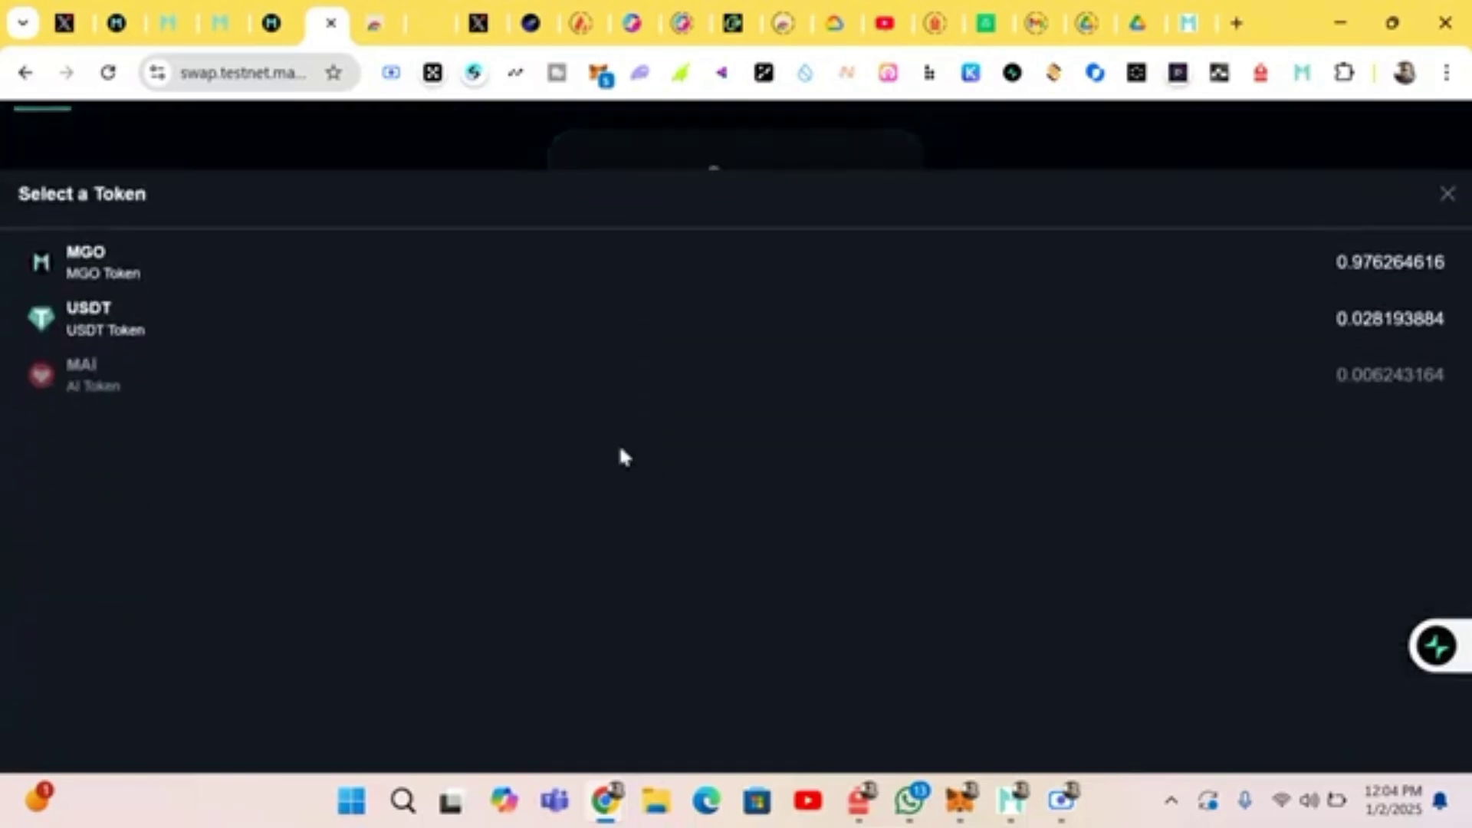
{"action": "left_click", "coordinate": [276, 317]}
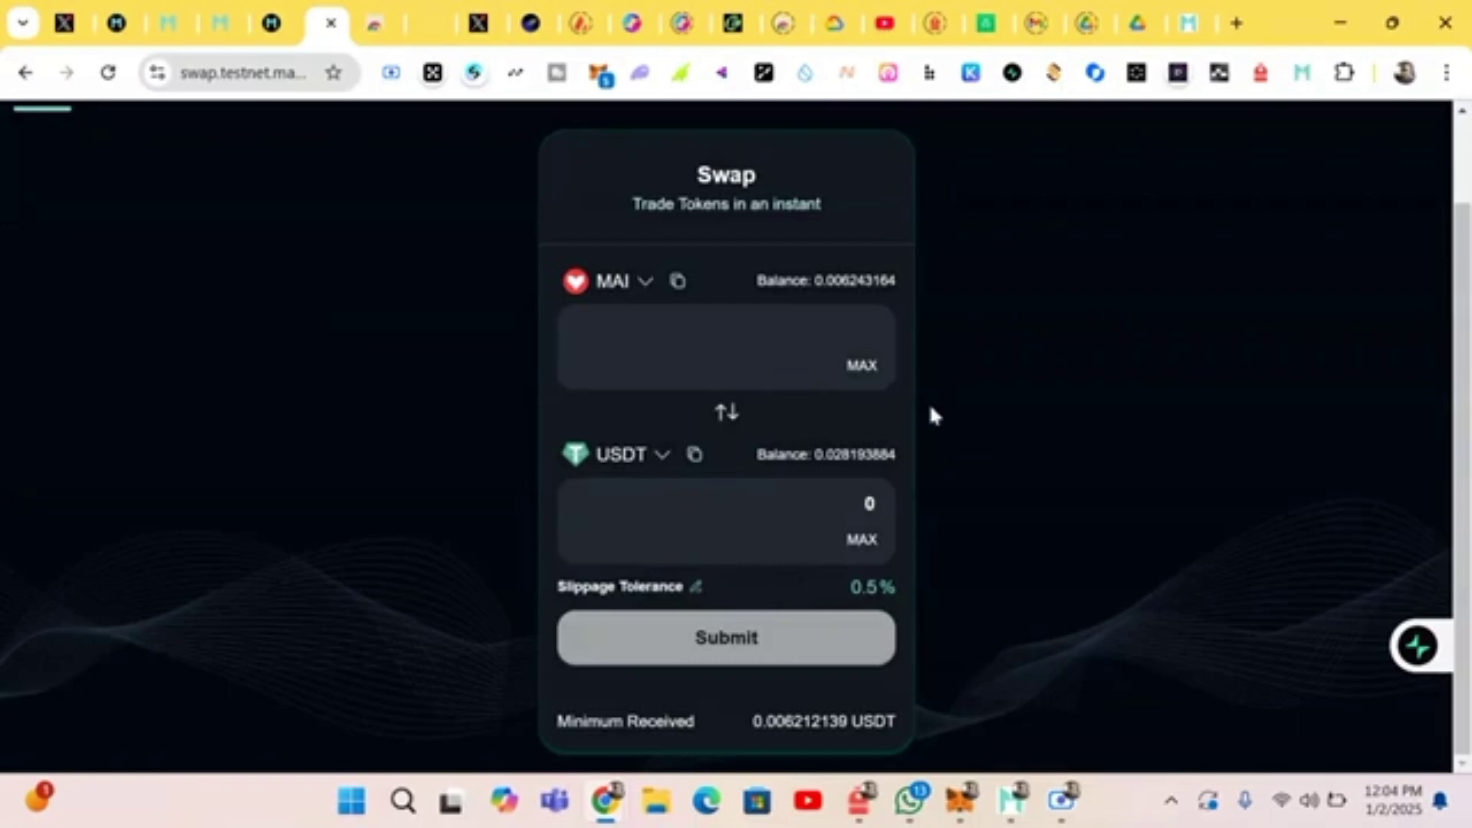
{"action": "left_click", "coordinate": [866, 368]}
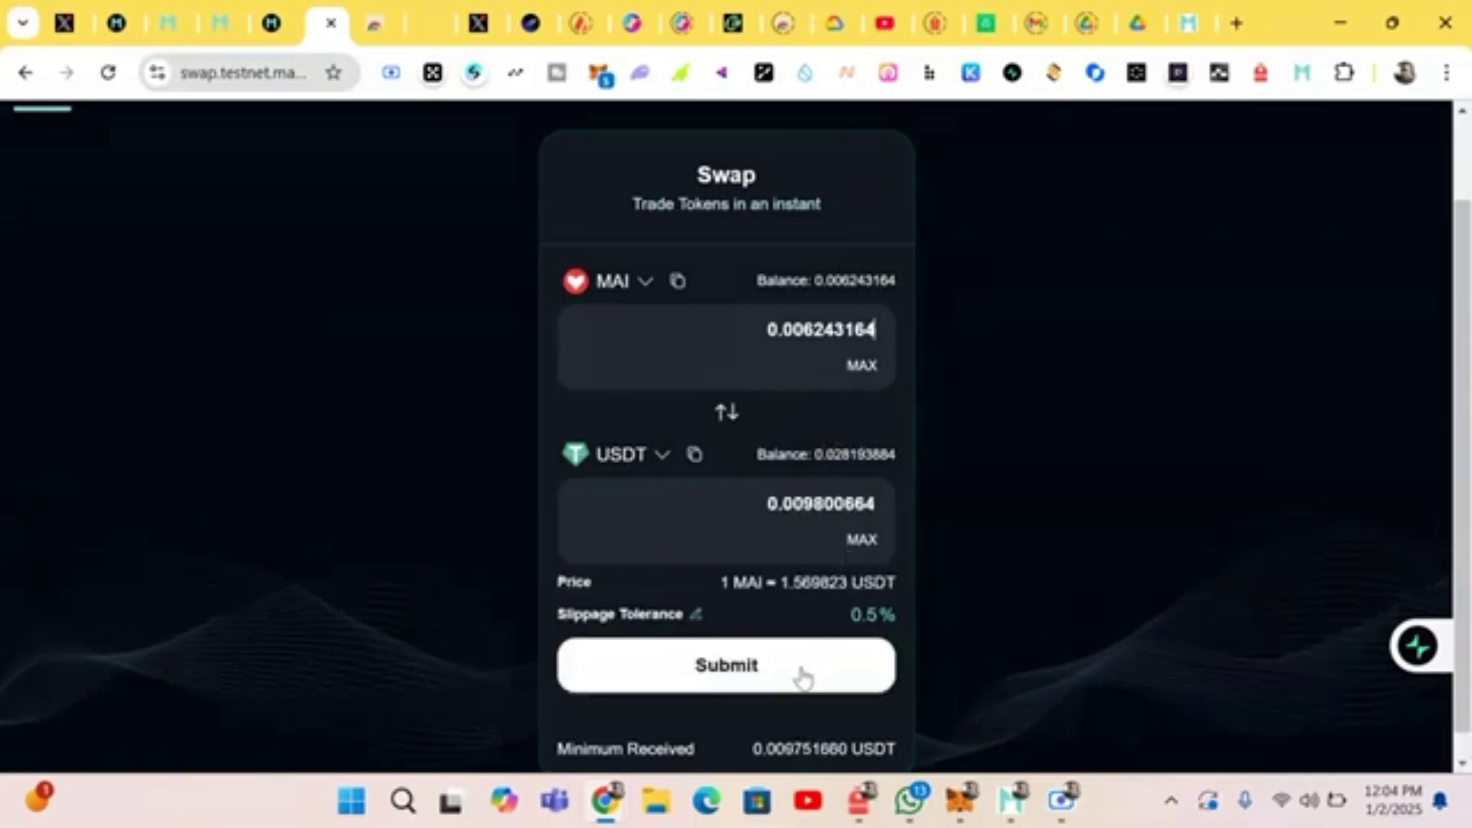
{"action": "left_click", "coordinate": [802, 678]}
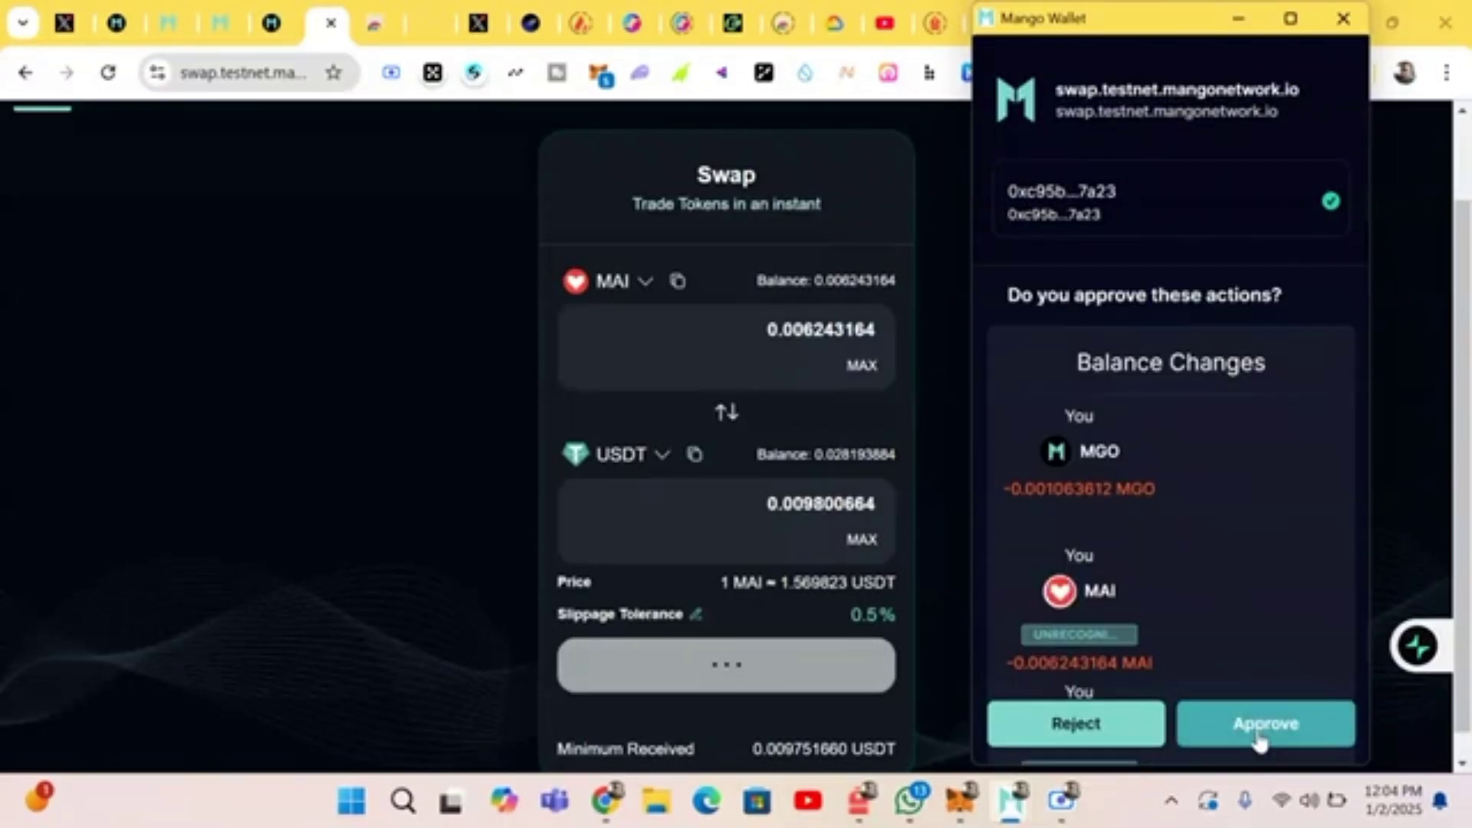
{"action": "left_click", "coordinate": [1260, 737]}
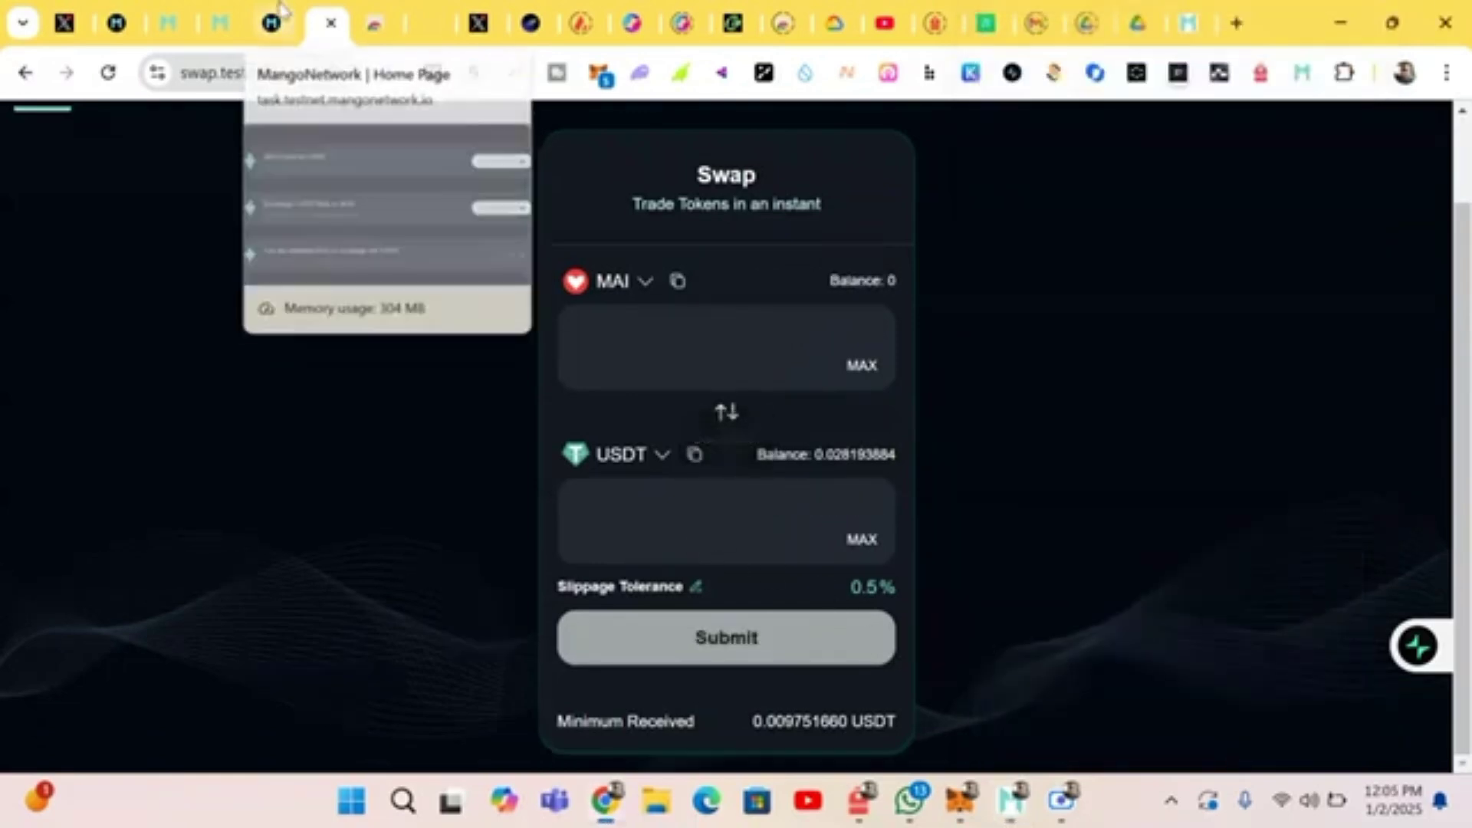
Step: Refresh the task status so all three Mango Swap steps show Synchronizing
{"action": "left_click", "coordinate": [277, 23]}
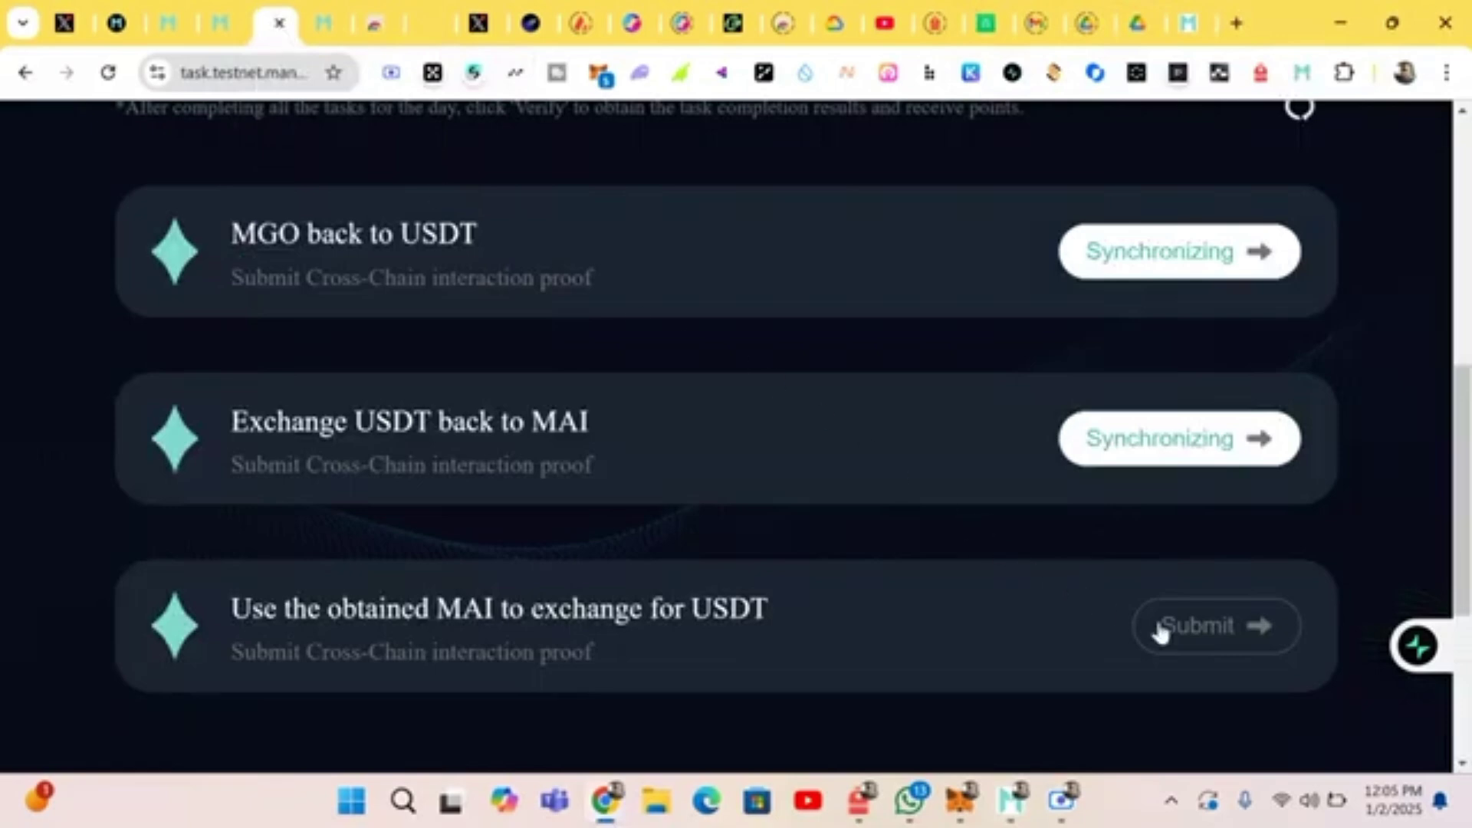
{"action": "scroll", "coordinate": [806, 489], "scroll_direction": "up", "scroll_amount": 3}
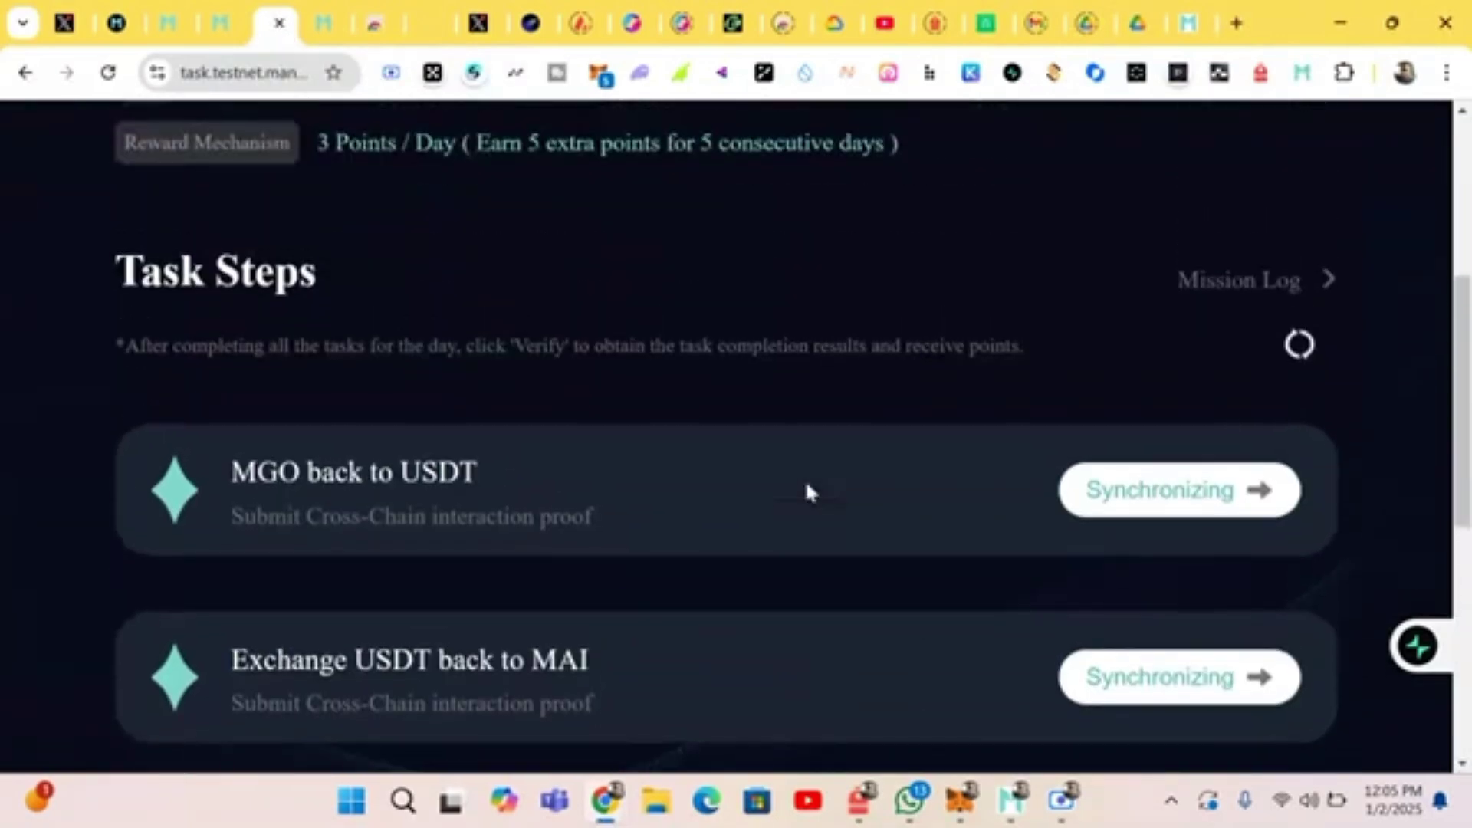
{"action": "scroll", "coordinate": [849, 351], "scroll_direction": "down", "scroll_amount": 6}
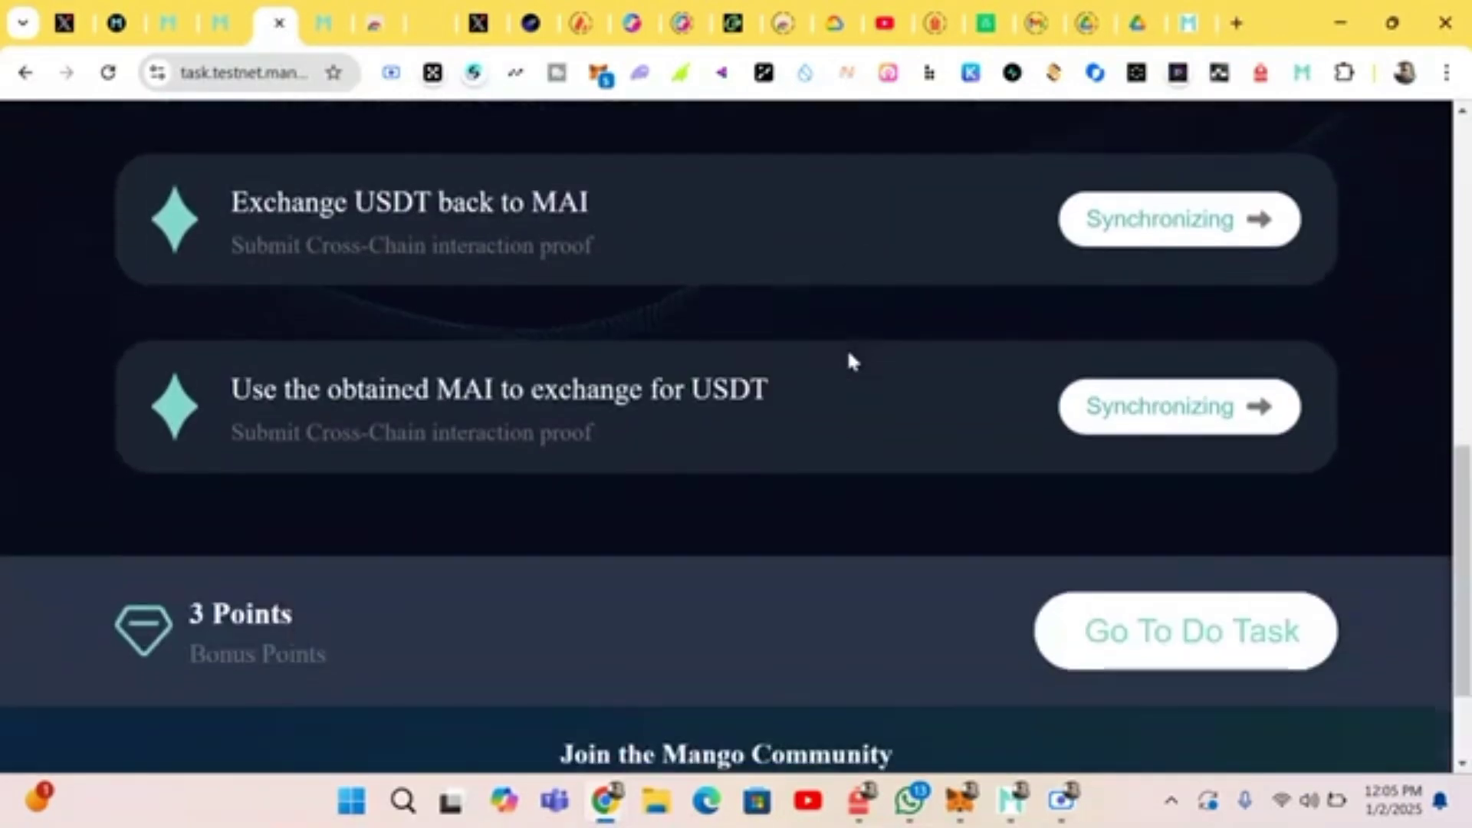
{"action": "scroll", "coordinate": [1035, 464], "scroll_direction": "up", "scroll_amount": 8}
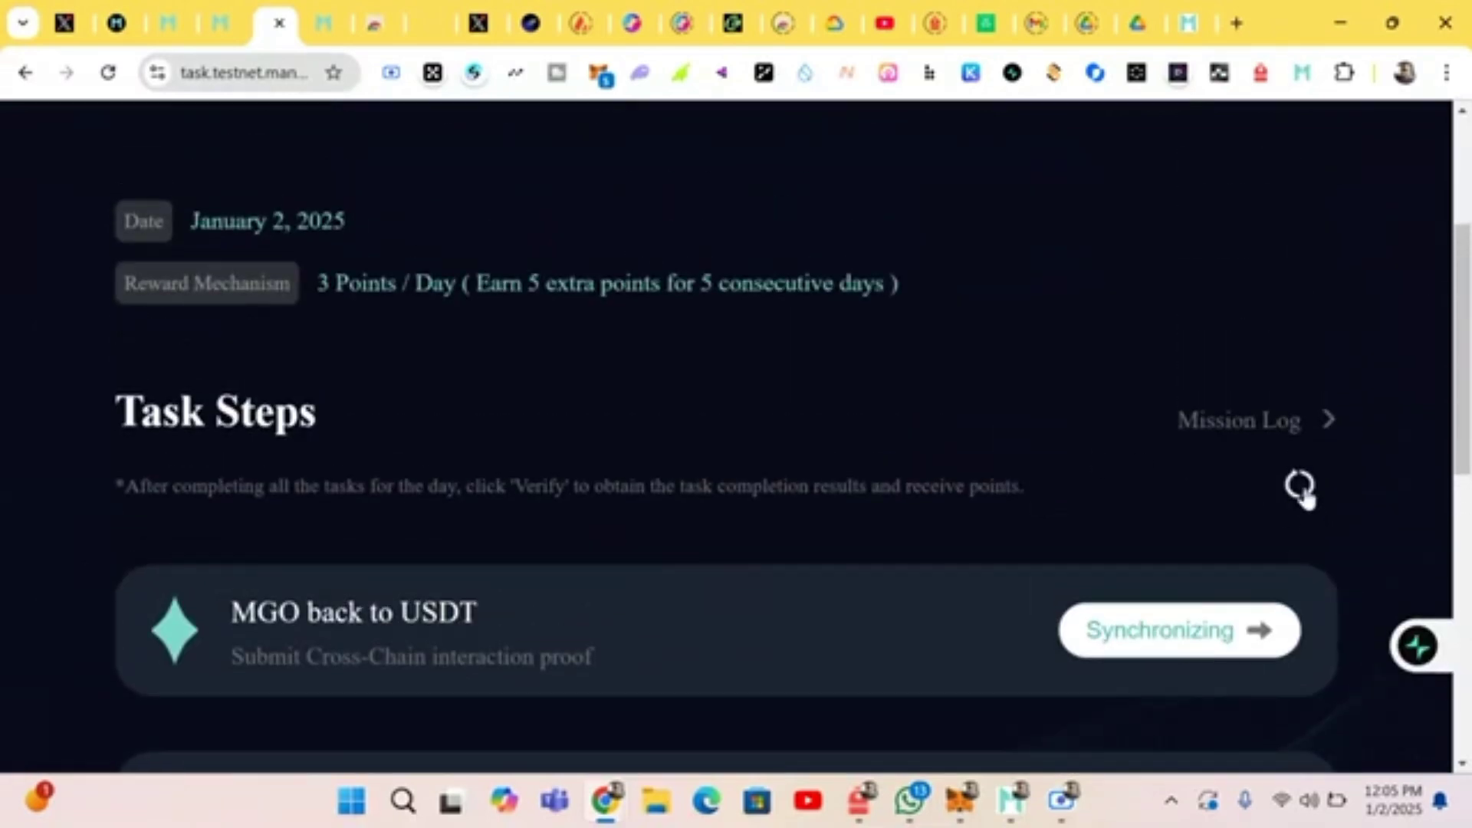
{"action": "left_click", "coordinate": [1301, 488]}
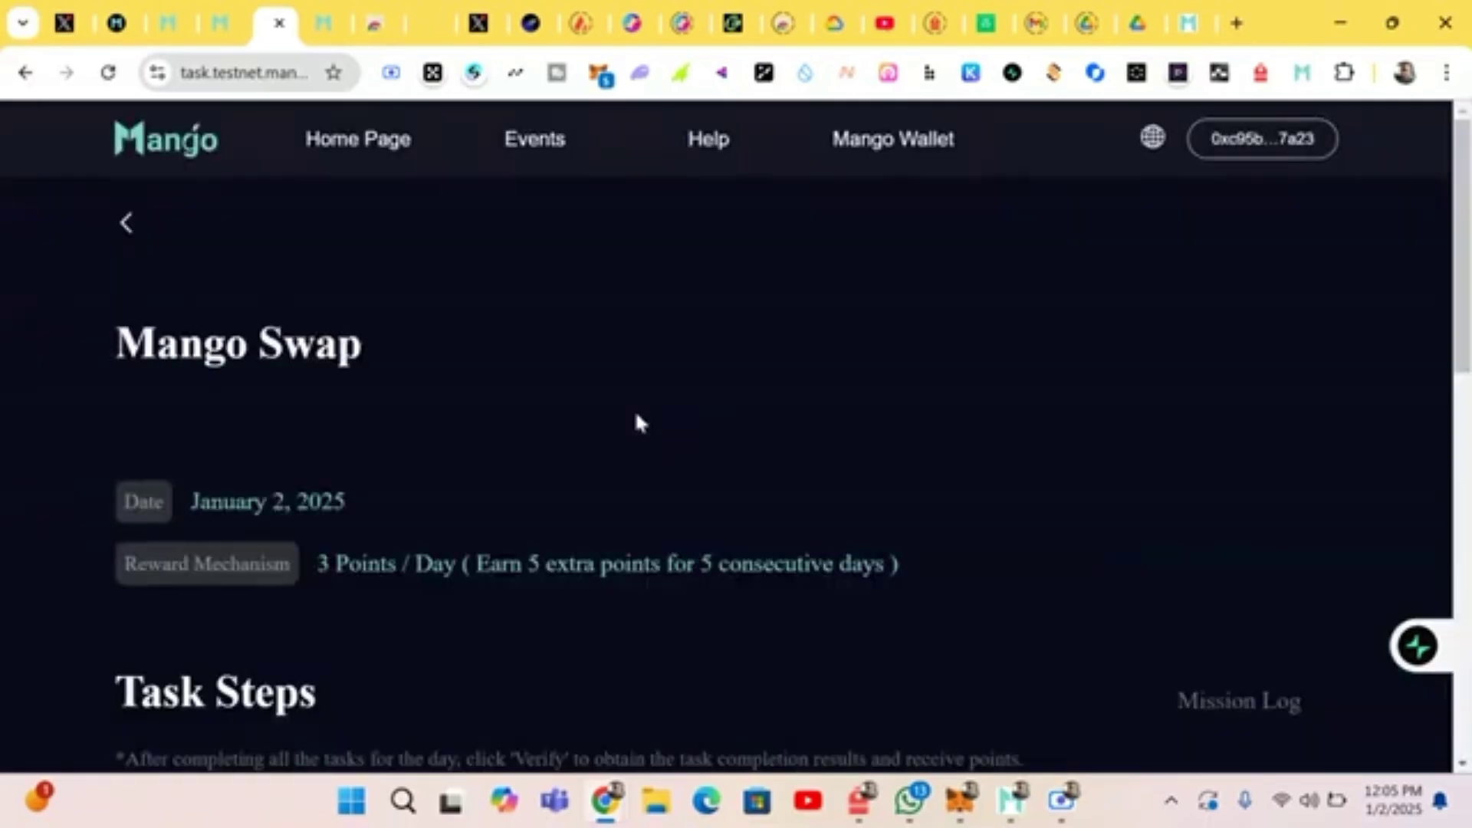
{"action": "scroll", "coordinate": [421, 481], "scroll_direction": "down", "scroll_amount": 4}
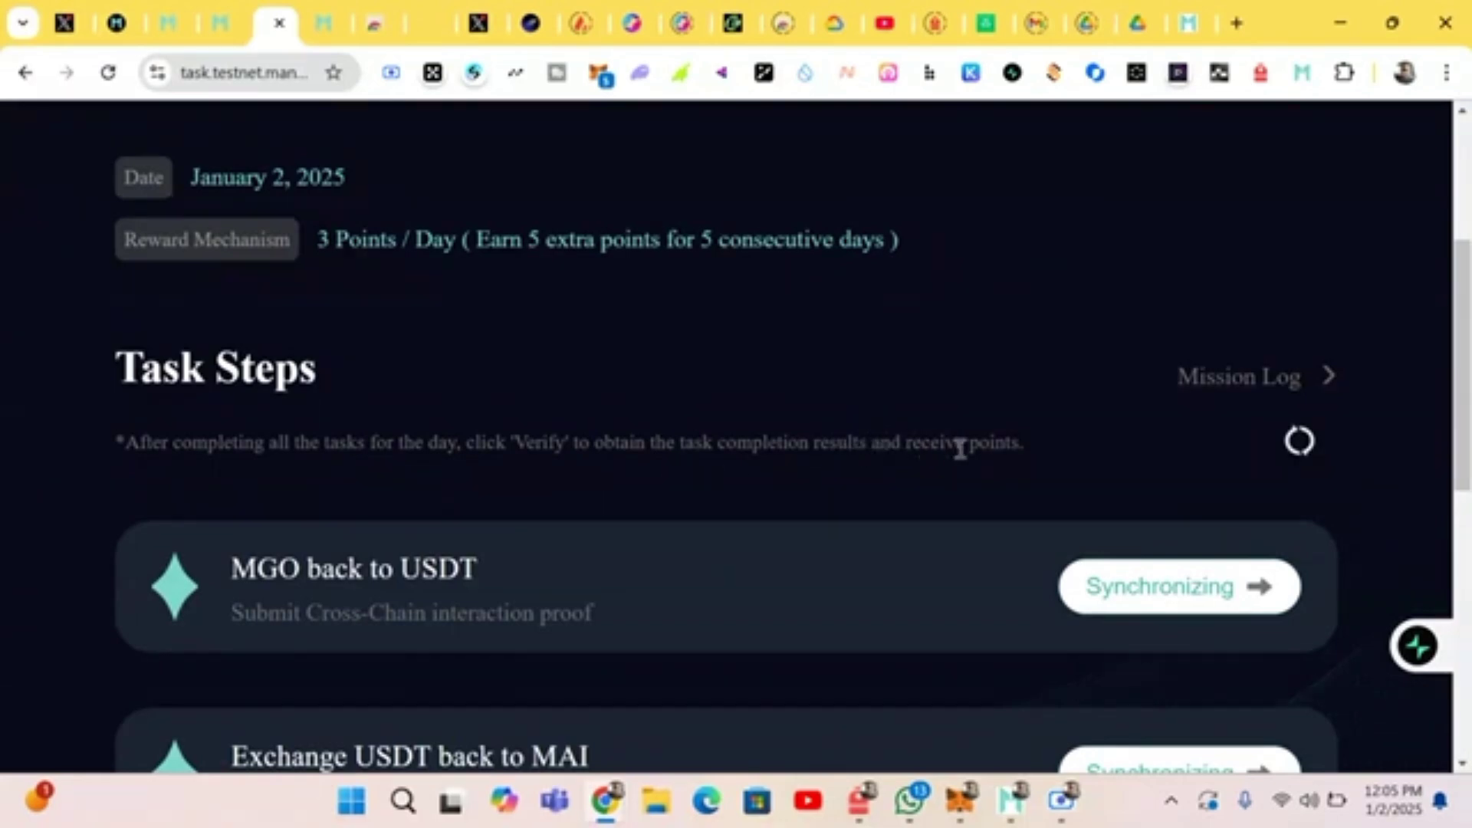
{"action": "scroll", "coordinate": [676, 491], "scroll_direction": "down", "scroll_amount": 3}
{"action": "scroll", "coordinate": [676, 490], "scroll_direction": "down", "scroll_amount": 2}
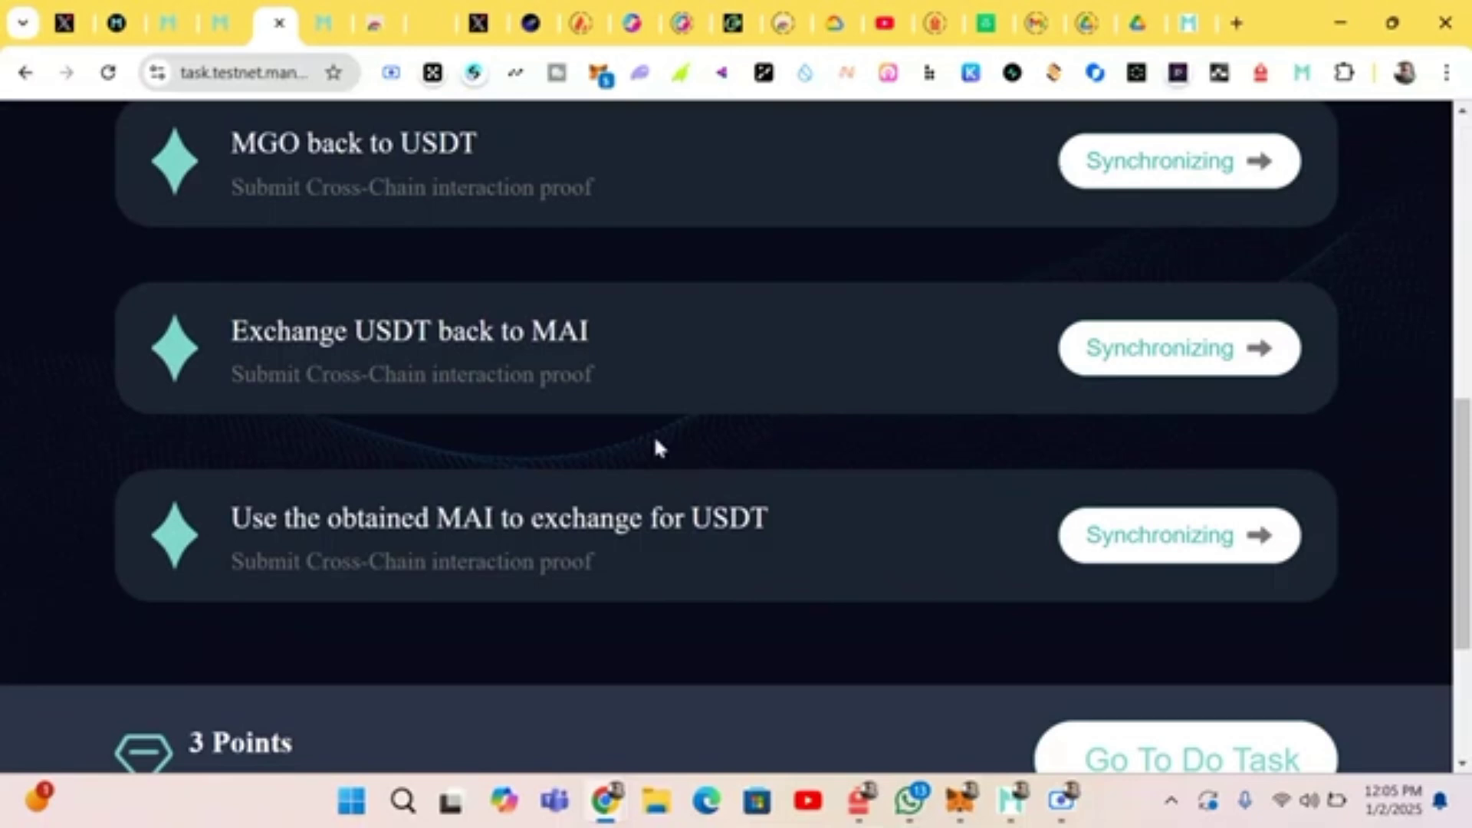
{"action": "scroll", "coordinate": [604, 538], "scroll_direction": "down", "scroll_amount": 3}
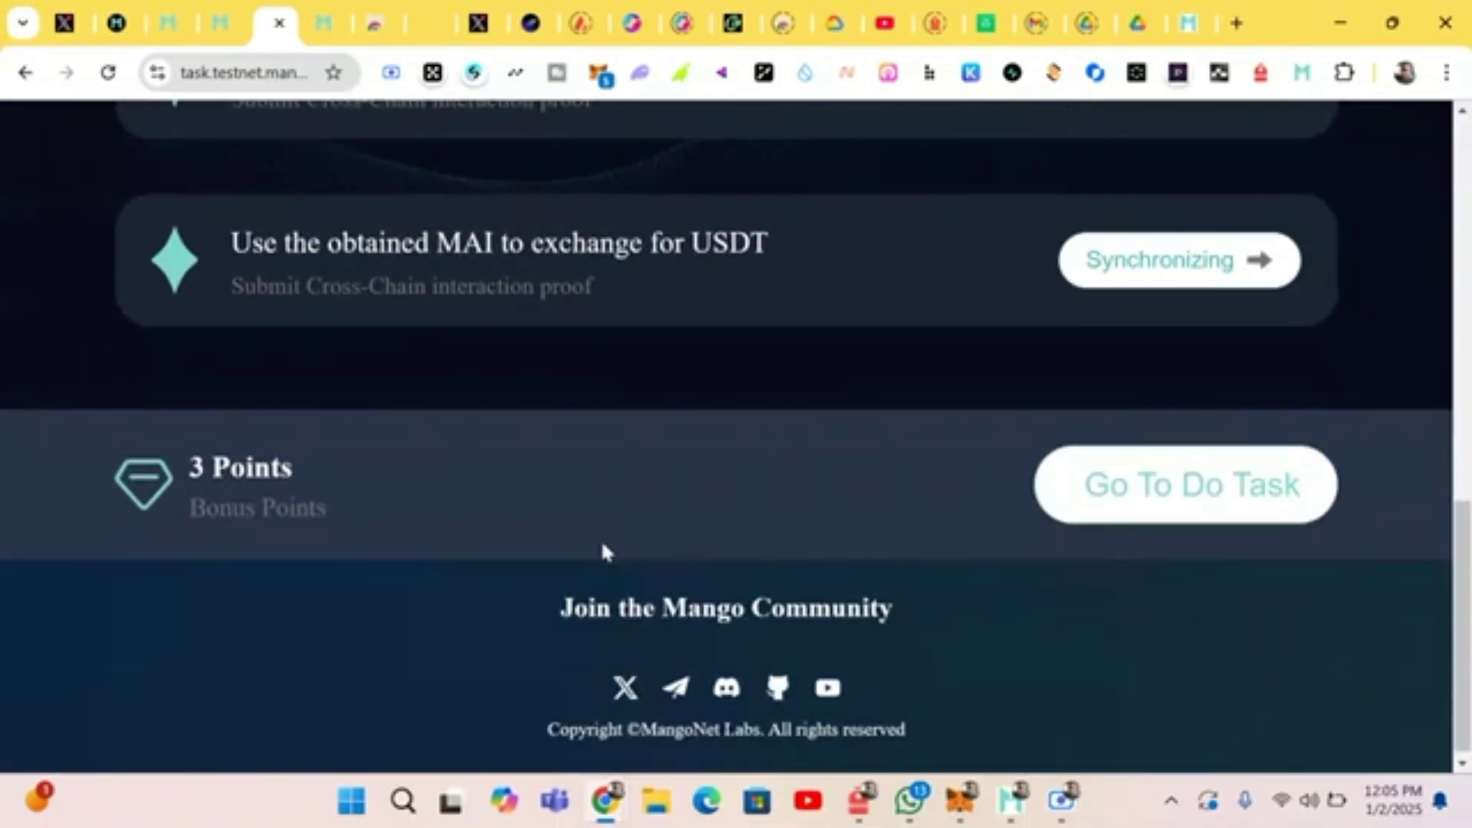
{"action": "scroll", "coordinate": [883, 458], "scroll_direction": "up", "scroll_amount": 2}
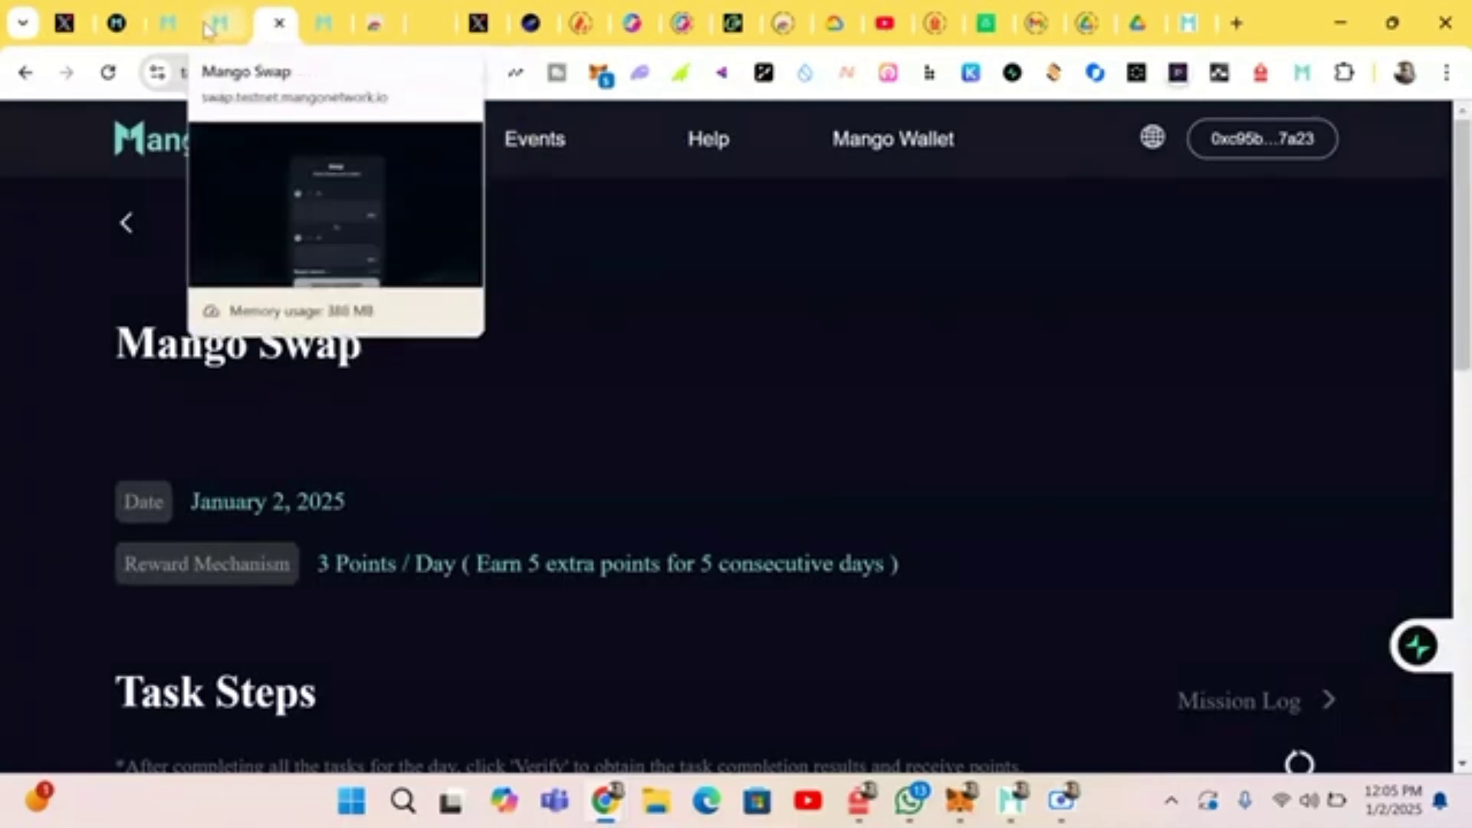
Step: Return to the Events task list with the Mango Swap, Mango Bridge and BeingDex cards
{"action": "left_click", "coordinate": [24, 72]}
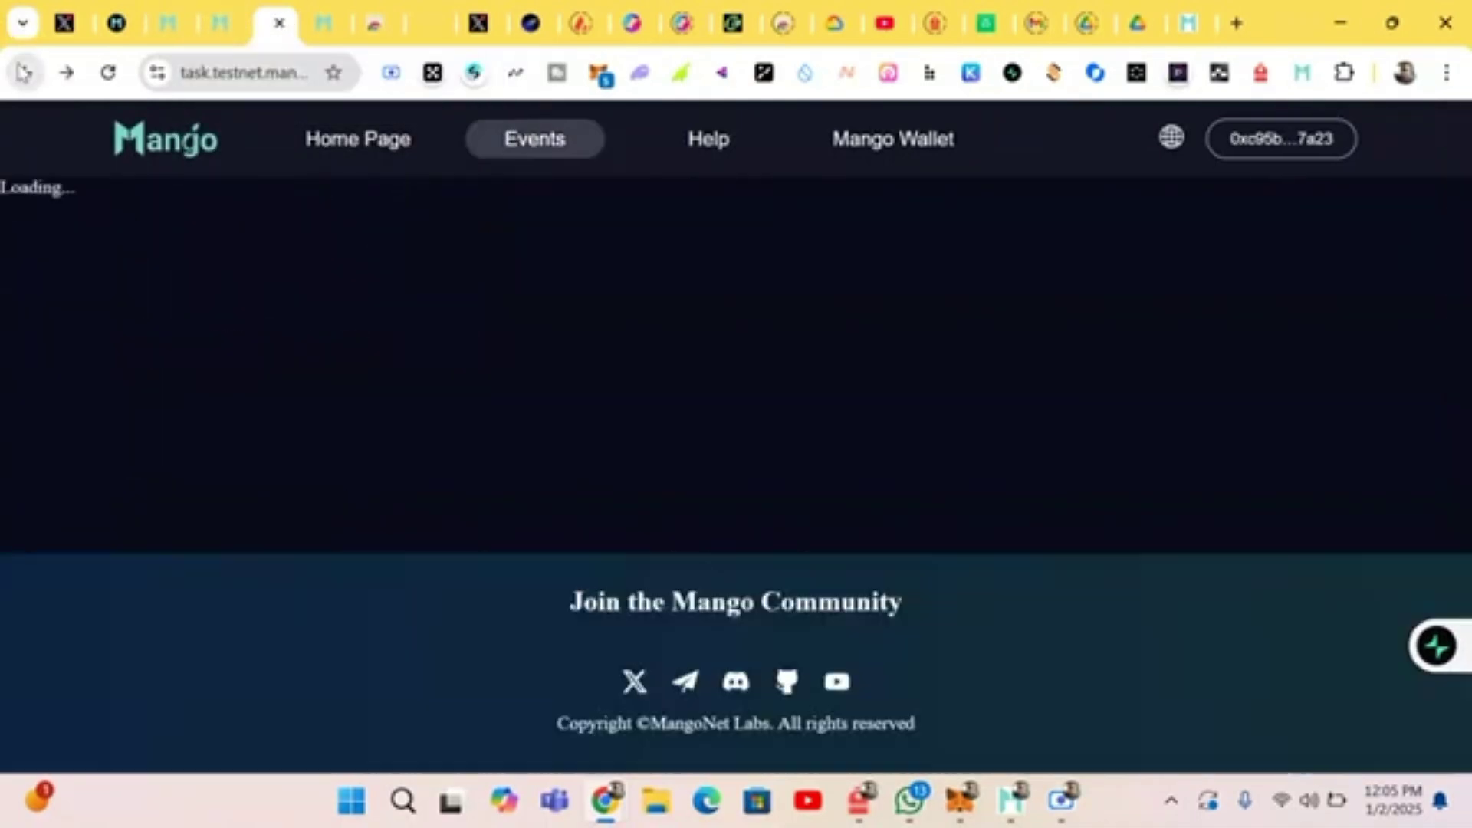
{"action": "scroll", "coordinate": [547, 360], "scroll_direction": "down", "scroll_amount": 4}
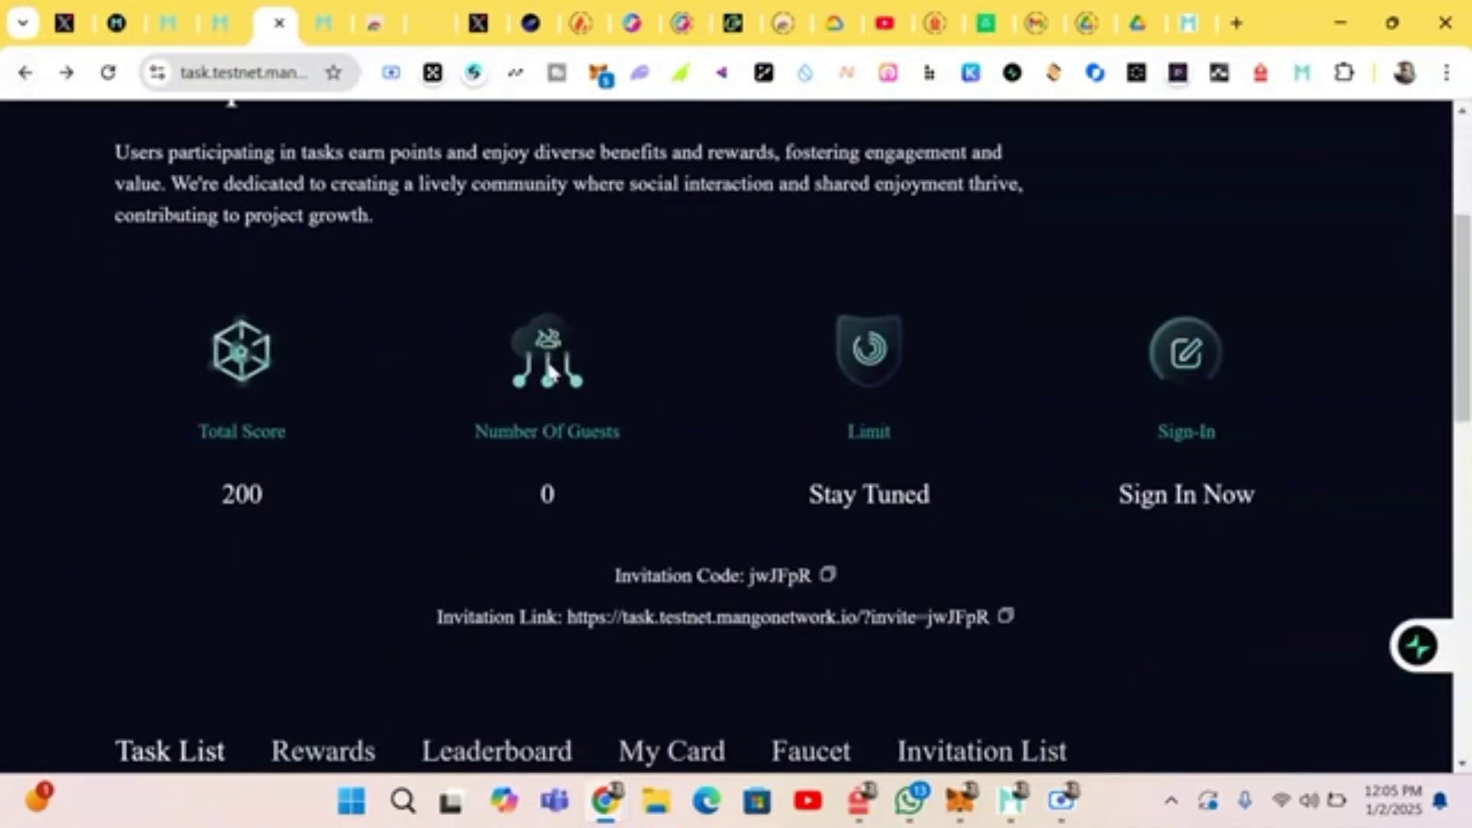
{"action": "scroll", "coordinate": [549, 372], "scroll_direction": "down", "scroll_amount": 7}
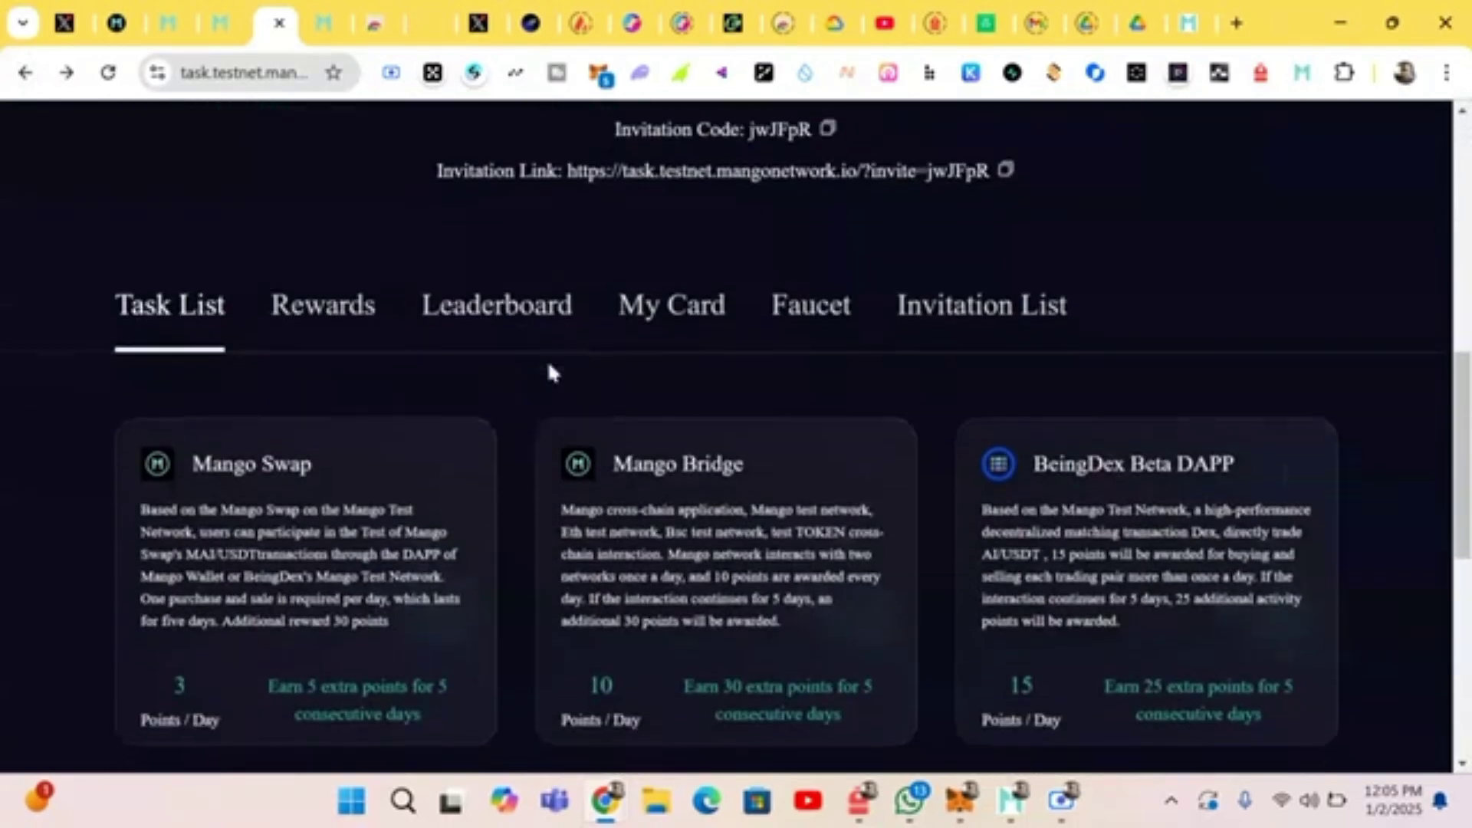